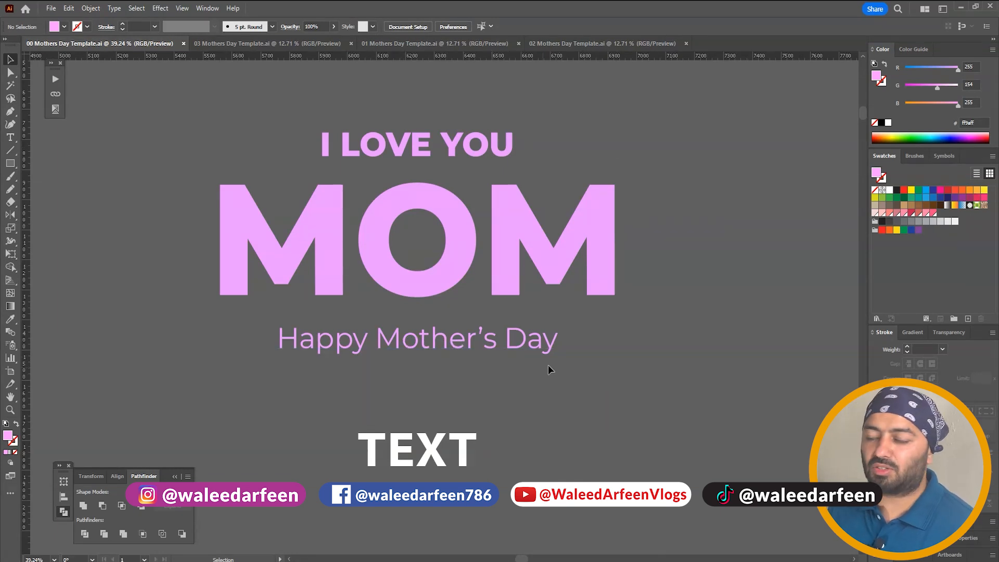
# Look over the template's text, tulip, leaf, heart and daisy artwork beside the blank artboard.
pyautogui.moveTo(737, 270); pyautogui.dragTo(213, 279)
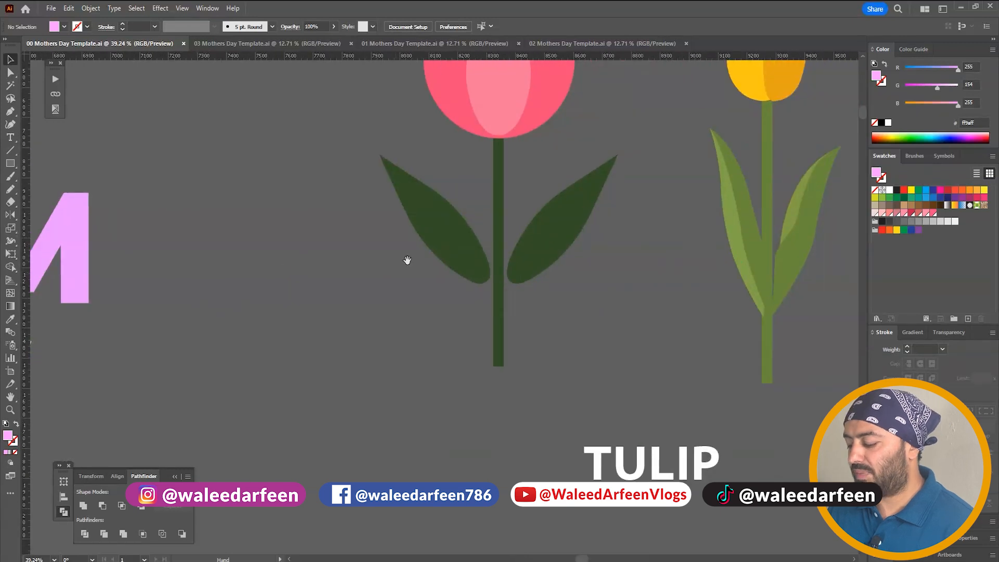
pyautogui.moveTo(406, 260); pyautogui.dragTo(171, 310)
pyautogui.hotkey('ctrl', '-')
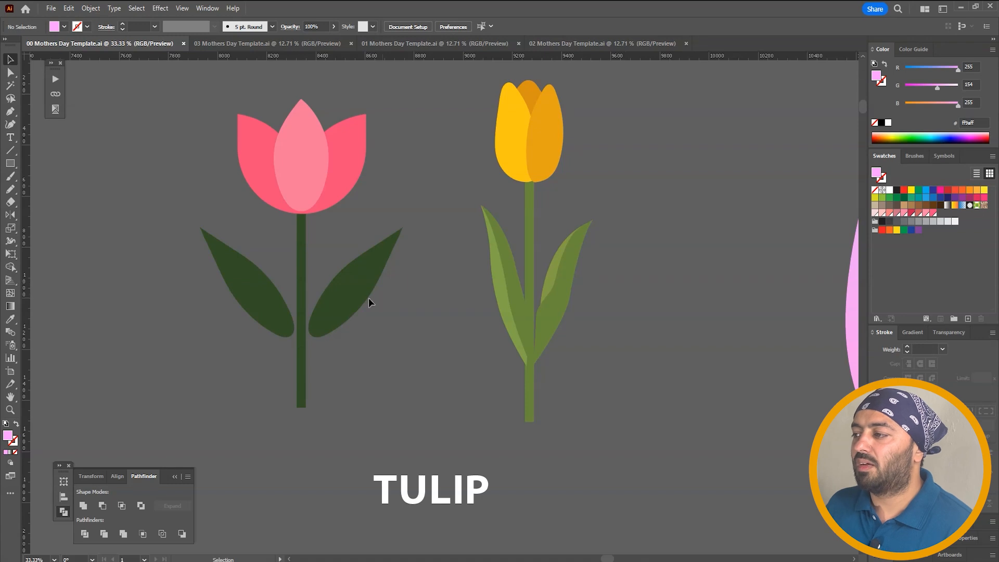
pyautogui.click(307, 199)
pyautogui.click(540, 148)
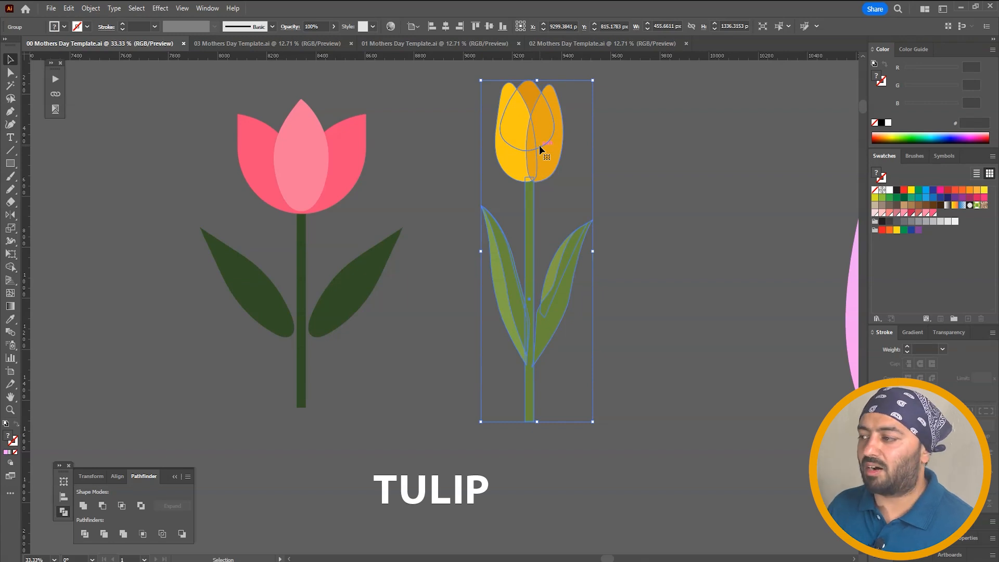
pyautogui.click(644, 225)
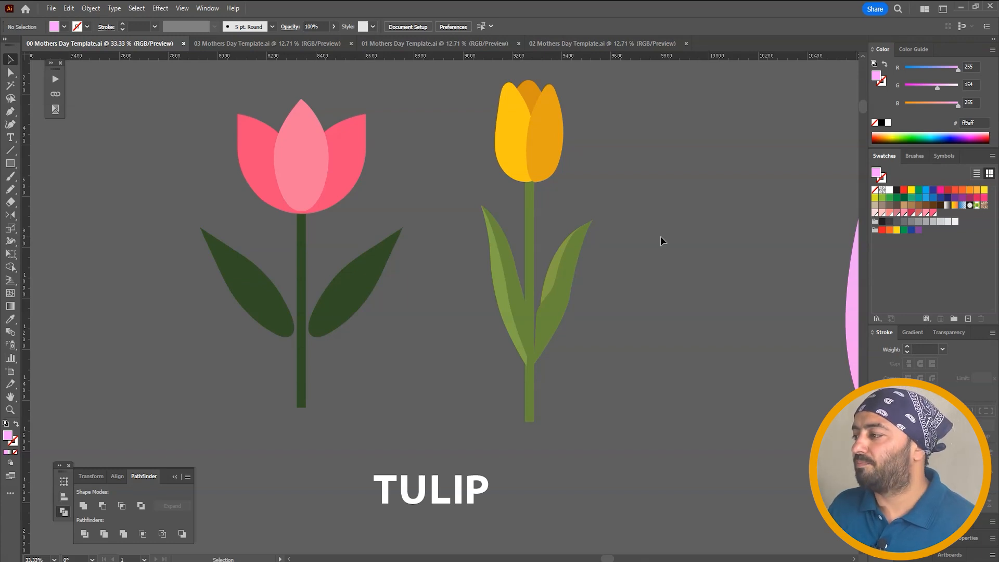
pyautogui.moveTo(712, 252); pyautogui.dragTo(214, 259)
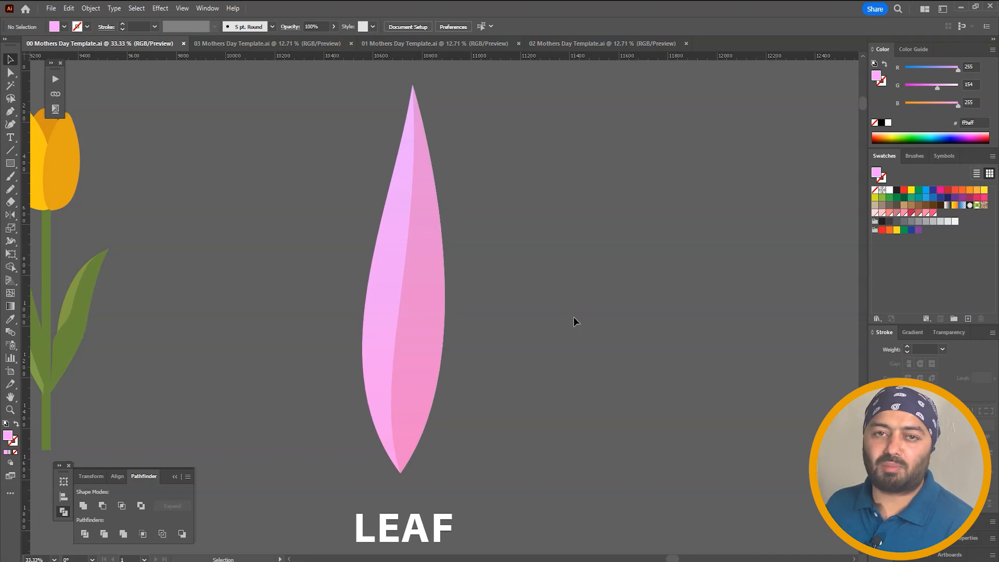
pyautogui.click(401, 294)
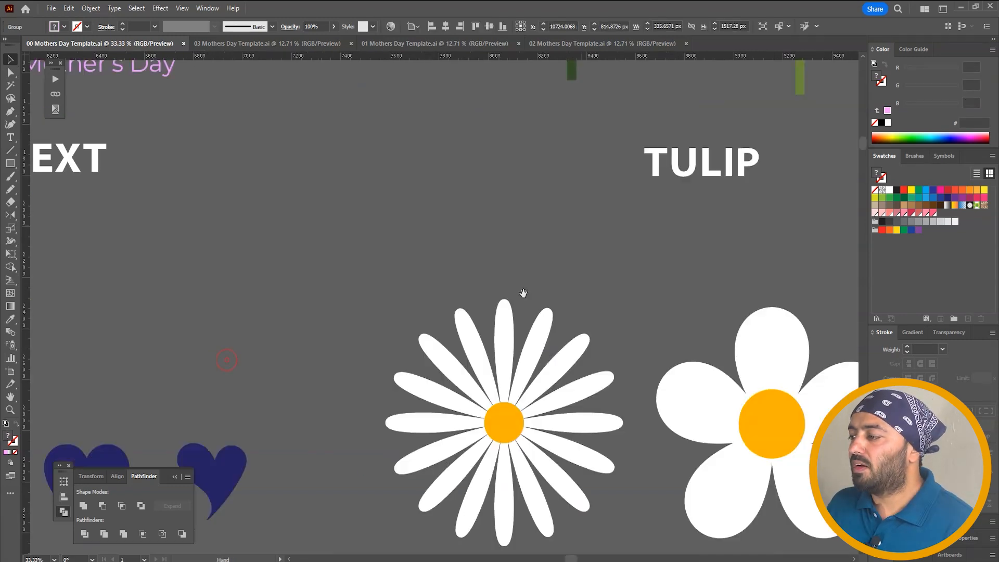
pyautogui.moveTo(297, 448); pyautogui.dragTo(540, 254)
pyautogui.moveTo(435, 283); pyautogui.dragTo(575, 238)
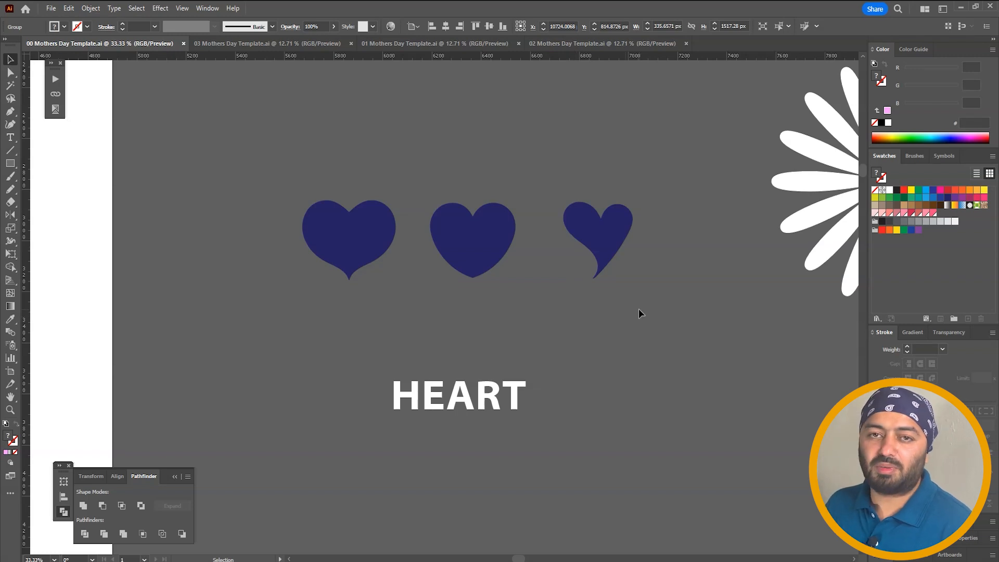
pyautogui.moveTo(615, 307); pyautogui.dragTo(517, 307)
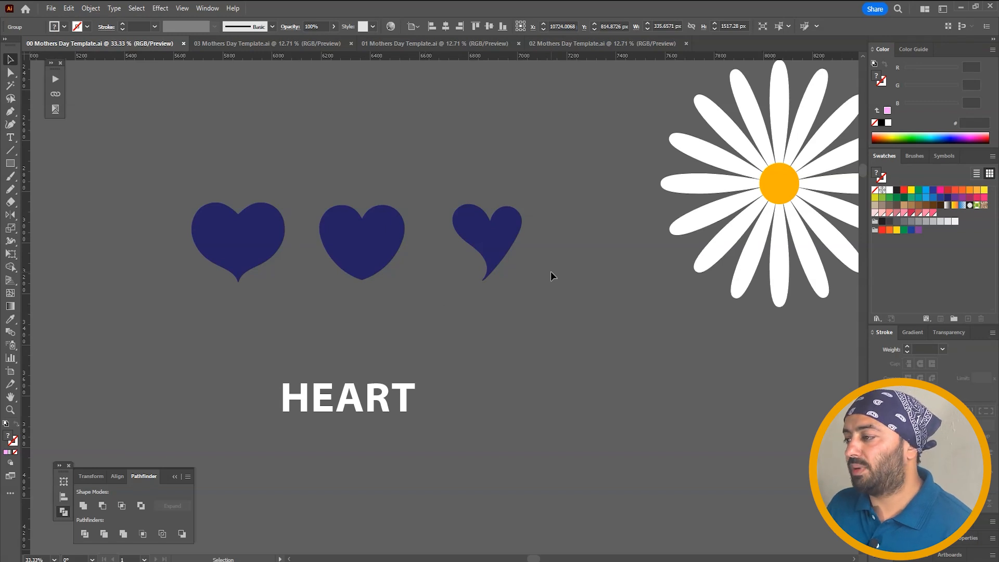
pyautogui.moveTo(626, 262); pyautogui.dragTo(151, 297)
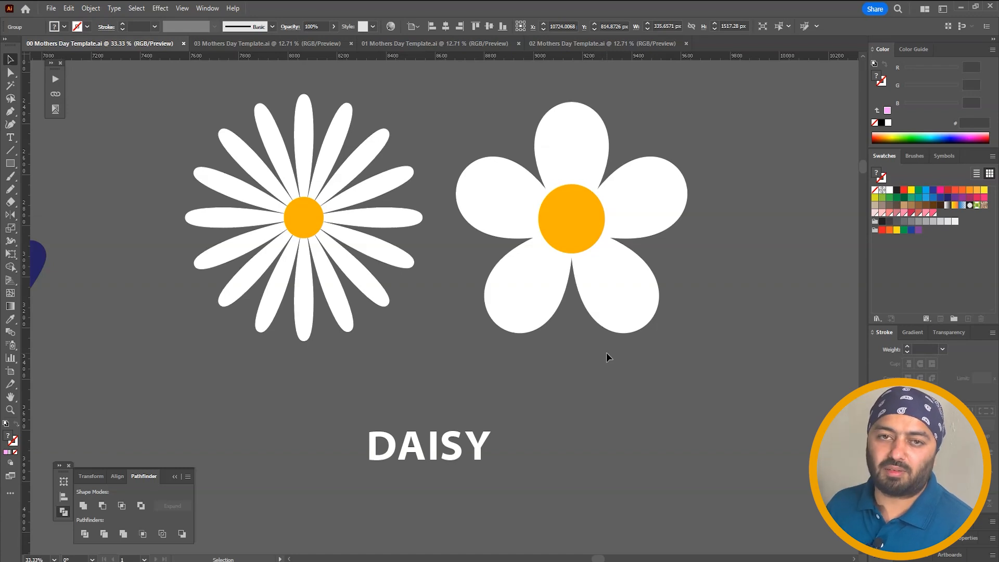
pyautogui.scroll(-4, 575, 354)
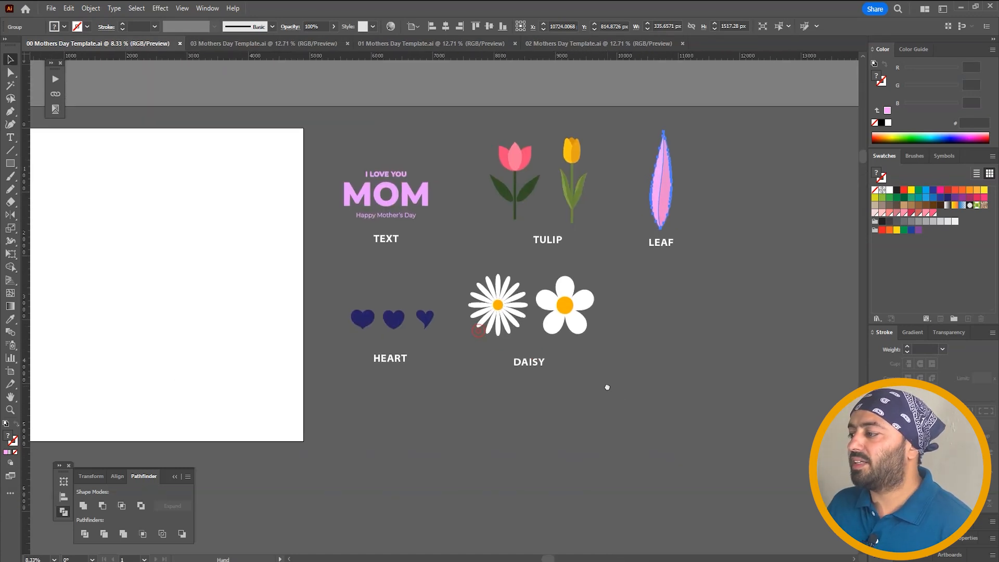
pyautogui.click(650, 373)
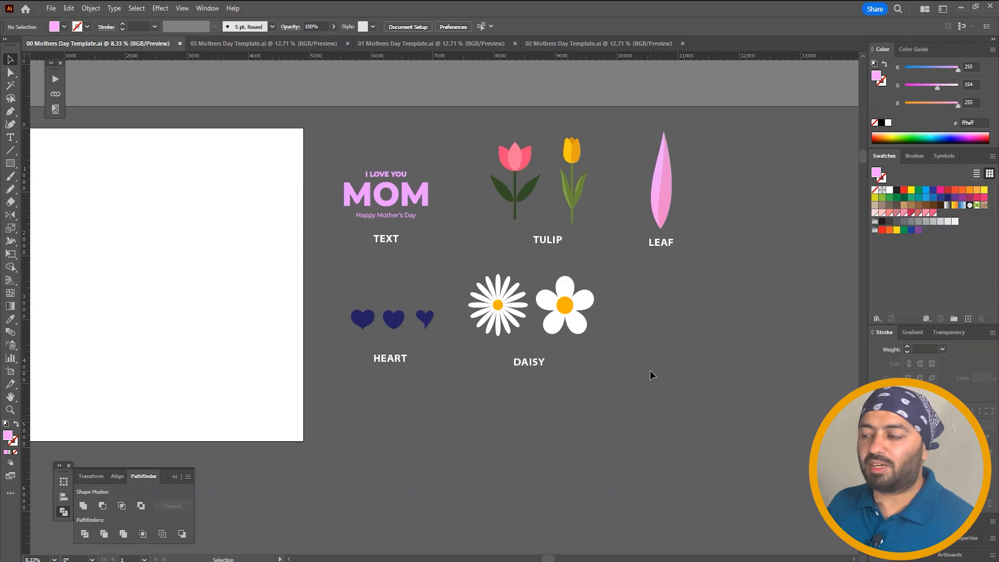
pyautogui.moveTo(442, 325); pyautogui.dragTo(591, 333)
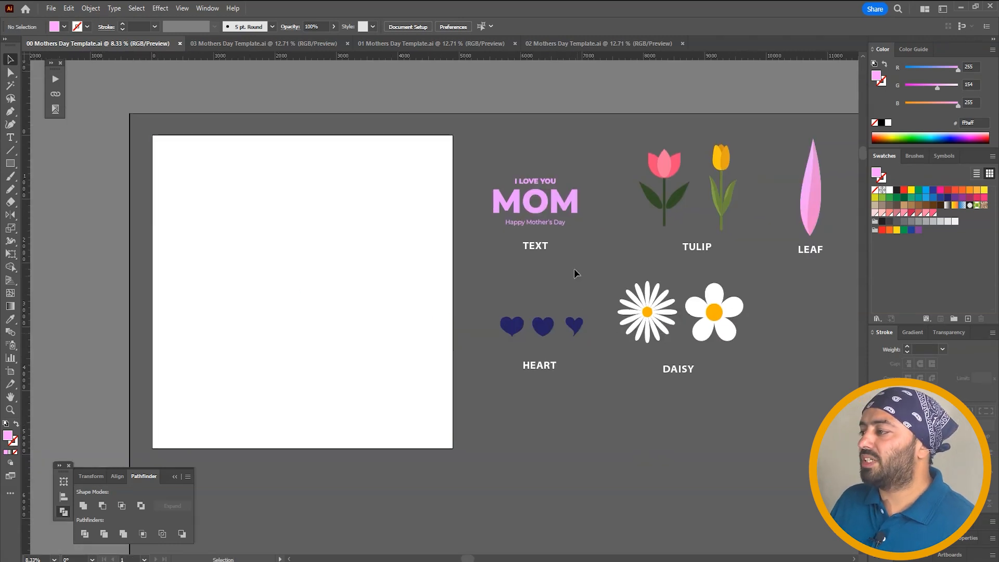
# Move the "I LOVE YOU MOM" text group onto the white artboard, centre it both ways and enlarge it to about 3733 × 2017 px.
pyautogui.click(575, 207)
pyautogui.click(595, 170)
pyautogui.press('z')
pyautogui.moveTo(627, 122); pyautogui.dragTo(105, 491)
pyautogui.moveTo(224, 430); pyautogui.dragTo(482, 469)
pyautogui.moveTo(485, 430); pyautogui.dragTo(321, 406)
pyautogui.press('v')
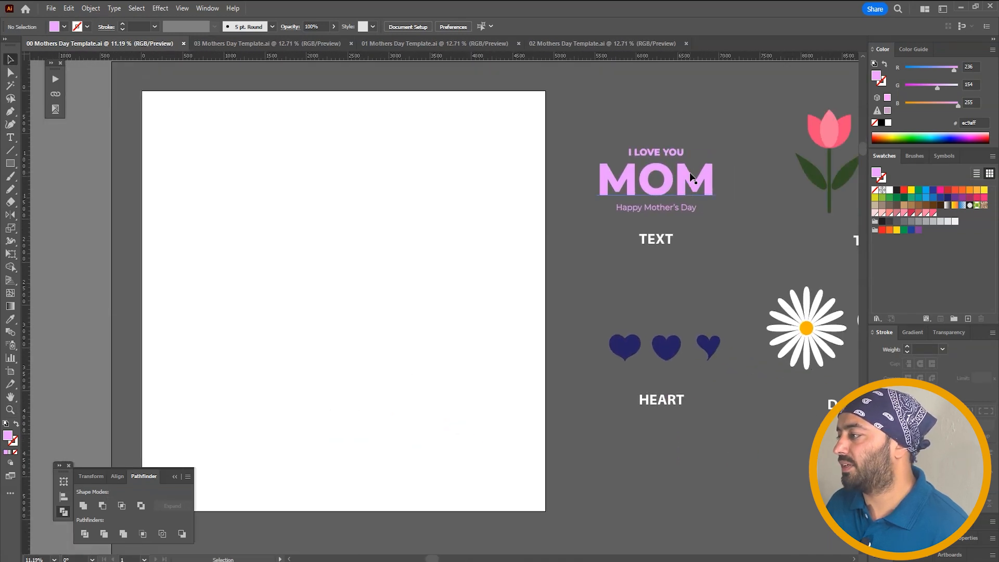
pyautogui.moveTo(693, 187); pyautogui.dragTo(392, 283)
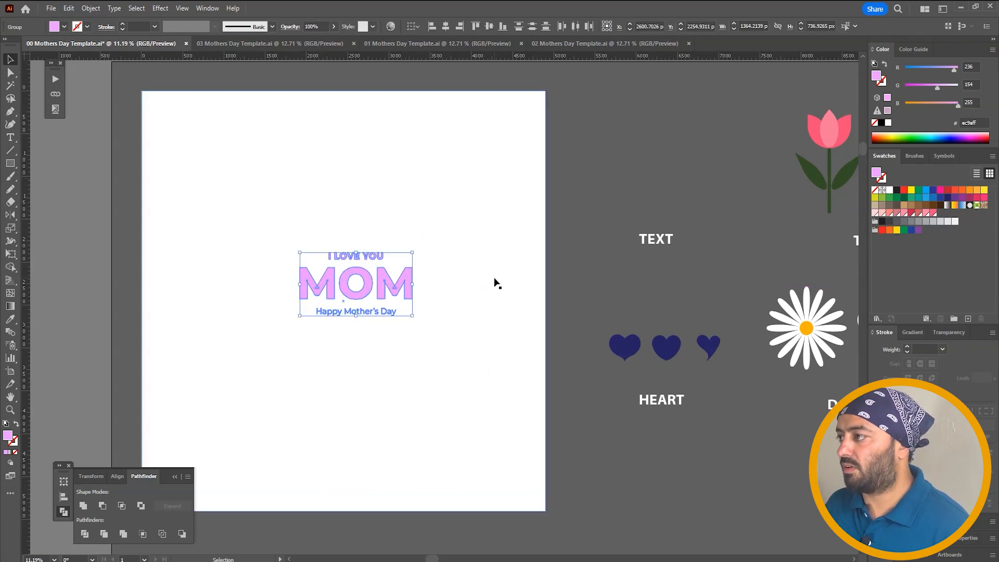
pyautogui.click(445, 26)
pyautogui.click(489, 26)
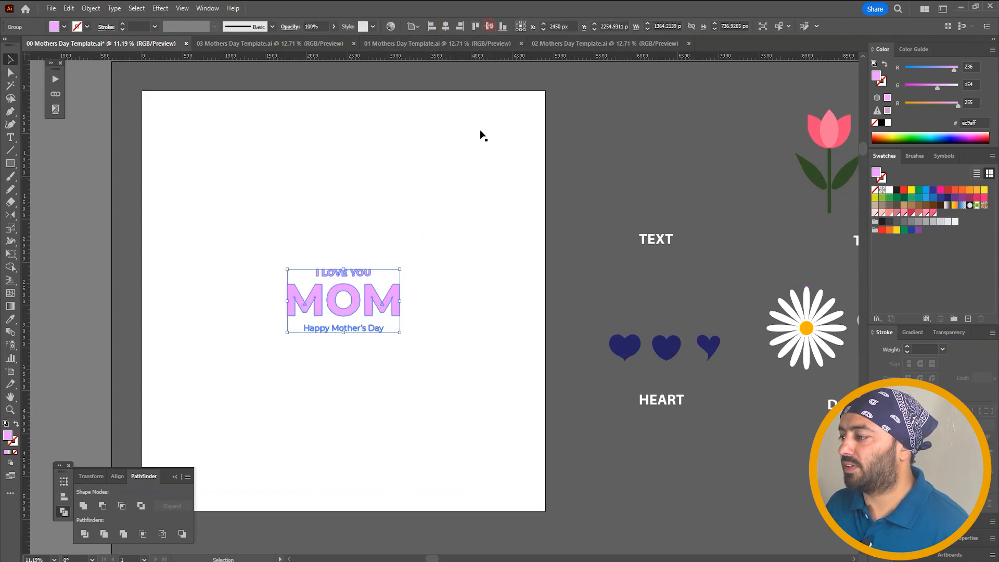
pyautogui.moveTo(399, 270); pyautogui.dragTo(497, 169)
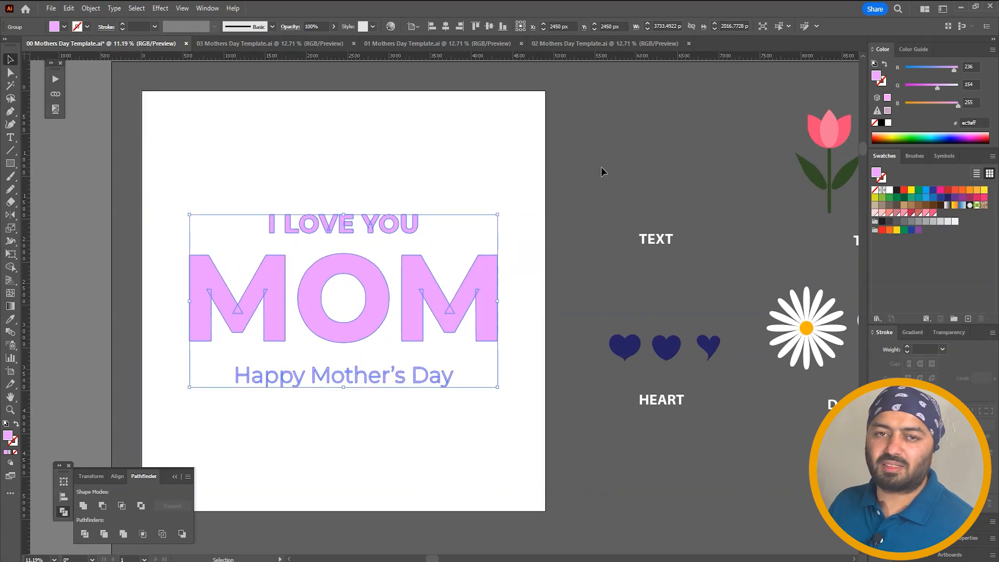
pyautogui.click(601, 172)
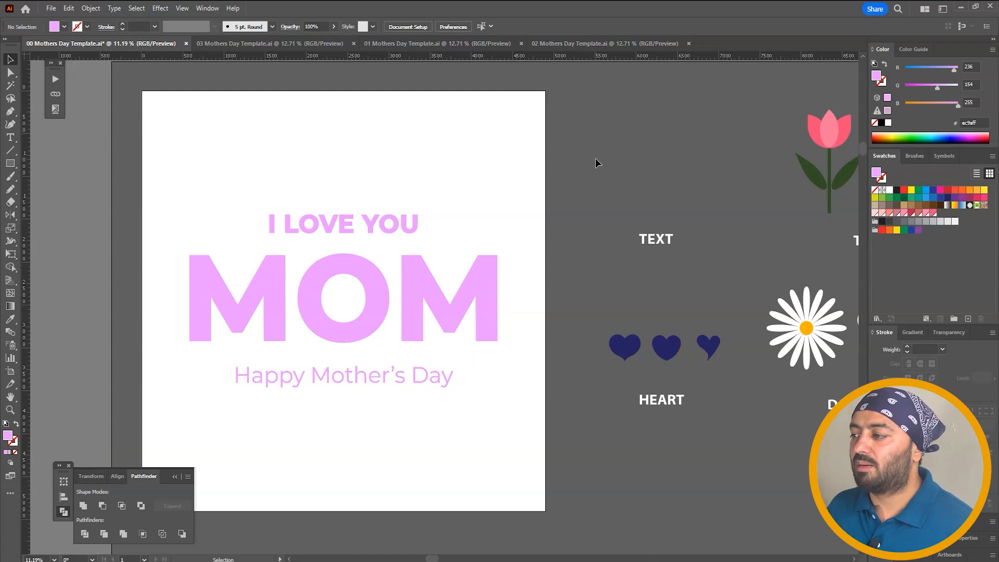
pyautogui.moveTo(597, 179); pyautogui.dragTo(627, 174)
pyautogui.click(570, 152)
pyautogui.moveTo(304, 140); pyautogui.dragTo(562, 171)
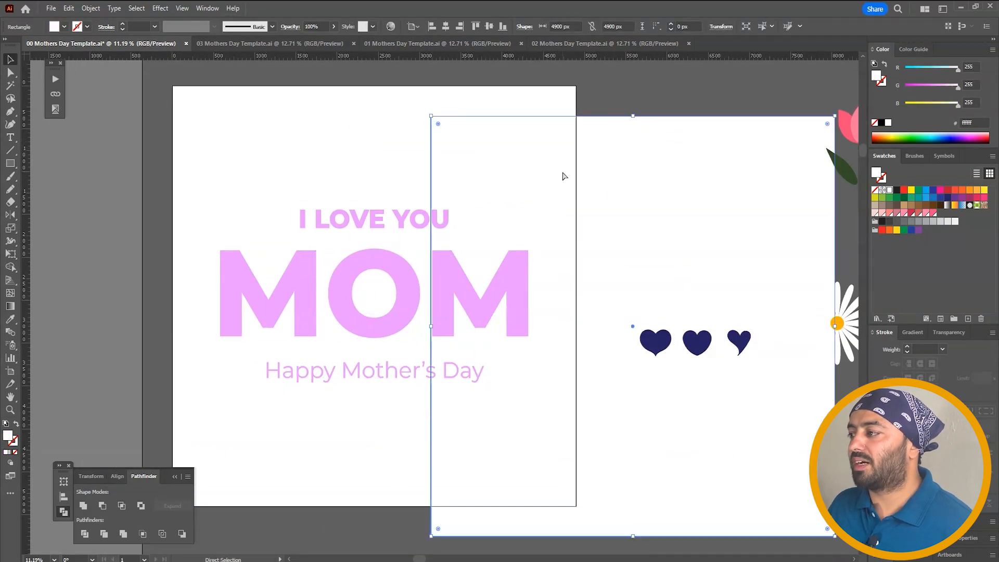
pyautogui.hotkey('ctrl', 'z')
pyautogui.click(670, 154)
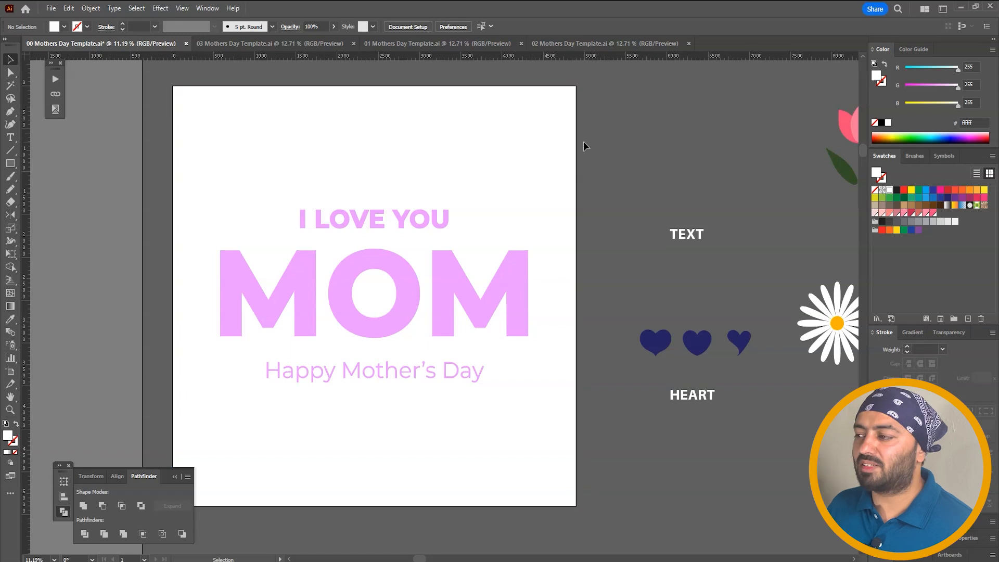
pyautogui.click(526, 270)
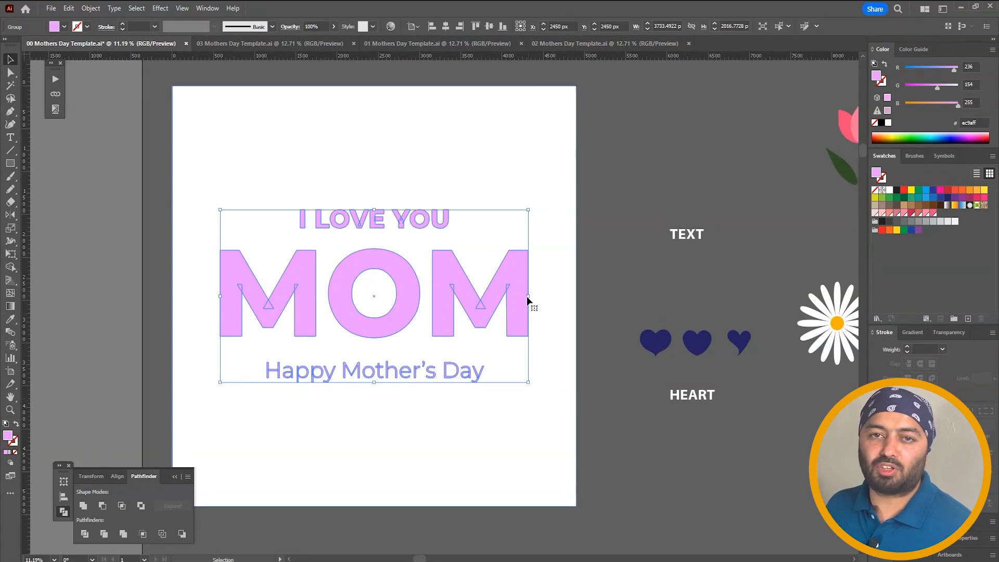
pyautogui.click(552, 112)
pyautogui.moveTo(507, 119); pyautogui.dragTo(531, 125)
pyautogui.hotkey('ctrl', 'z')
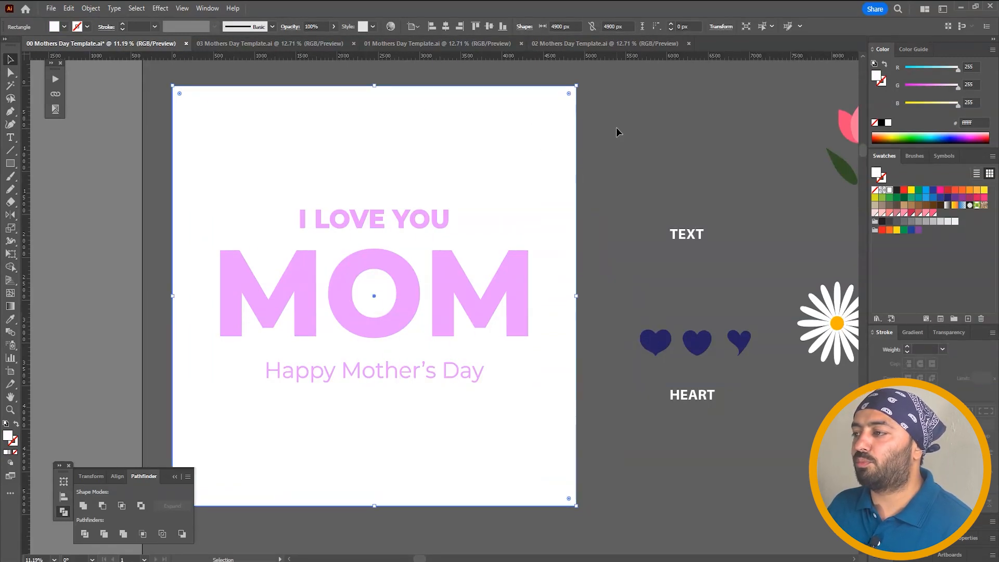
pyautogui.click(605, 129)
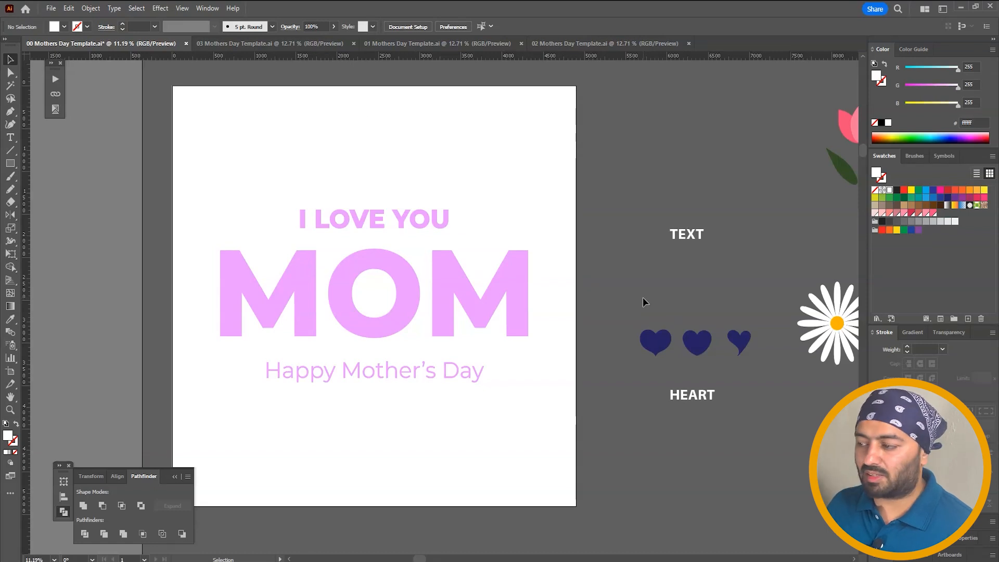
# Recolour the whole text group teal, #00BB9D.
pyautogui.click(532, 273)
pyautogui.click(518, 270)
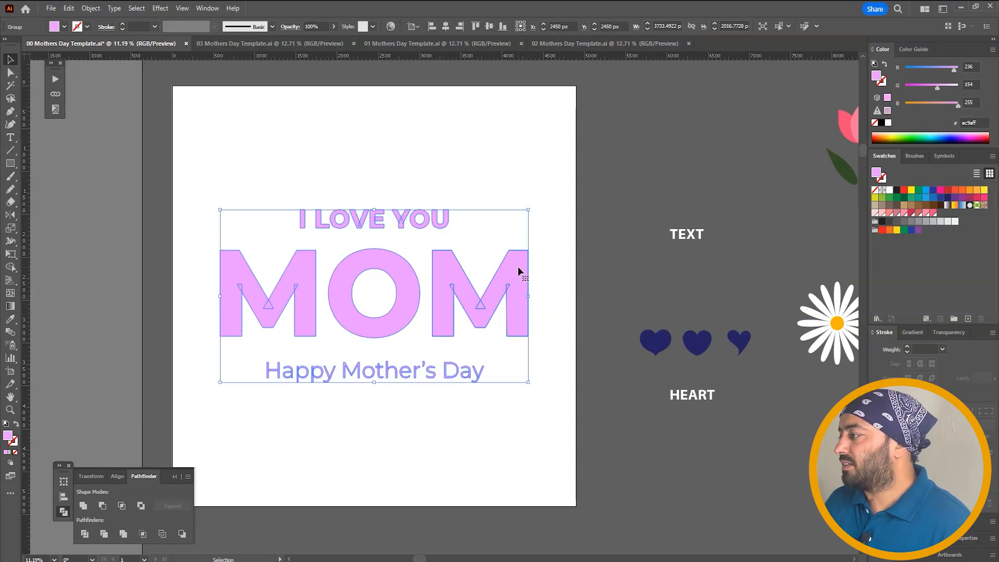
pyautogui.click(919, 199)
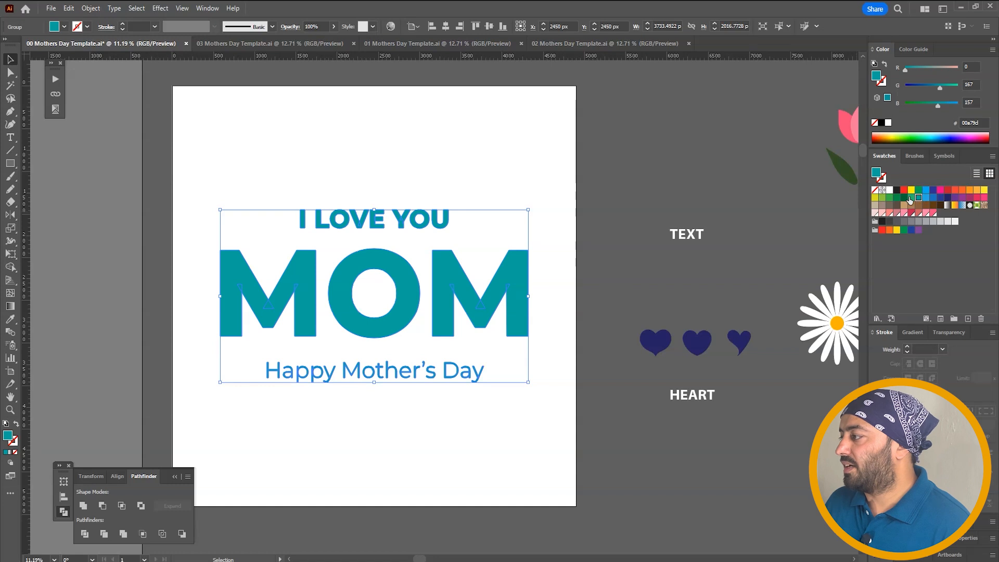
pyautogui.moveTo(939, 88)
pyautogui.mouseDown()
pyautogui.moveTo(955, 87)
pyautogui.moveTo(944, 86)
pyautogui.mouseUp()
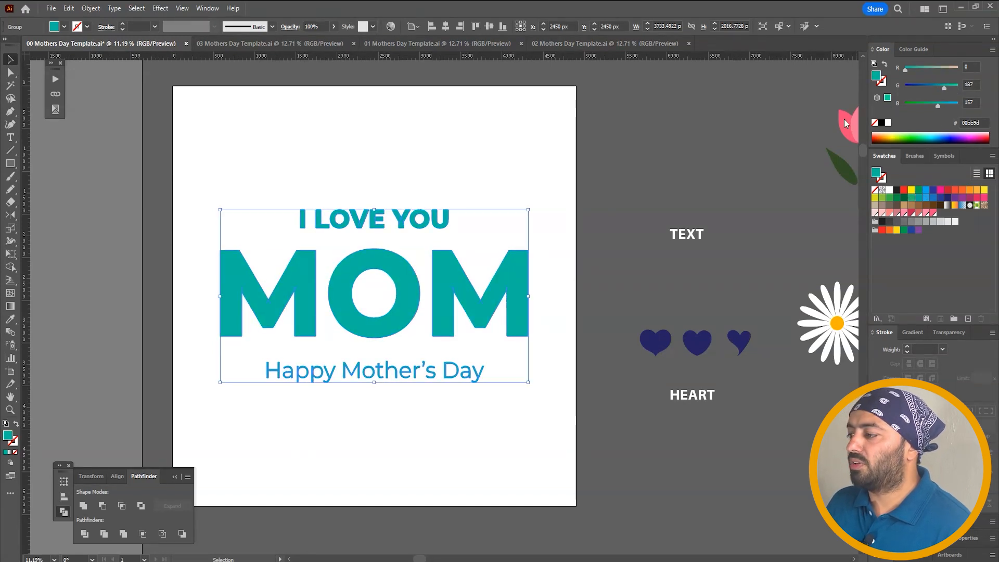
pyautogui.click(725, 157)
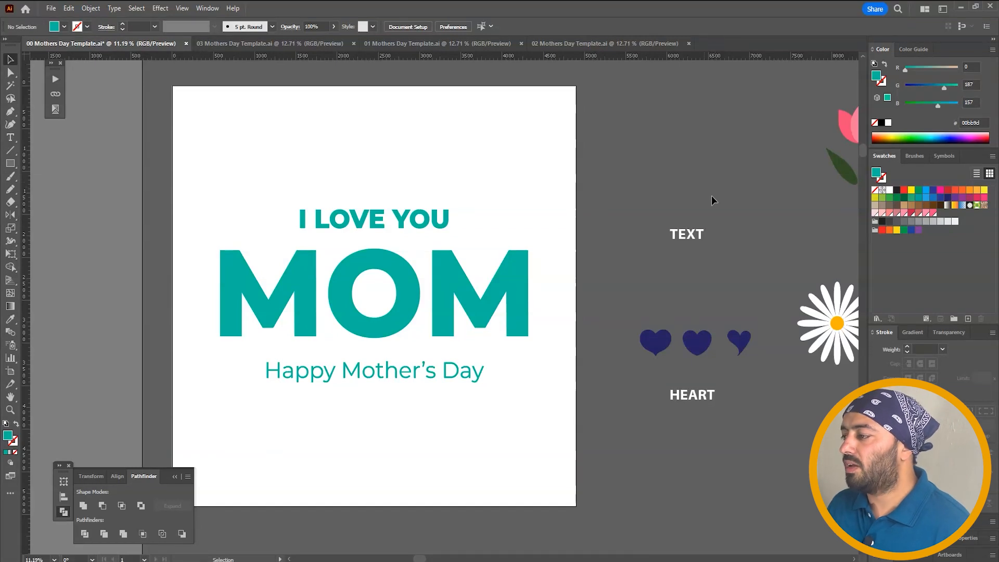
# Isolate the MOM lettering, delete the letter O and leave isolation.
pyautogui.doubleClick(408, 282)
pyautogui.press('Delete')
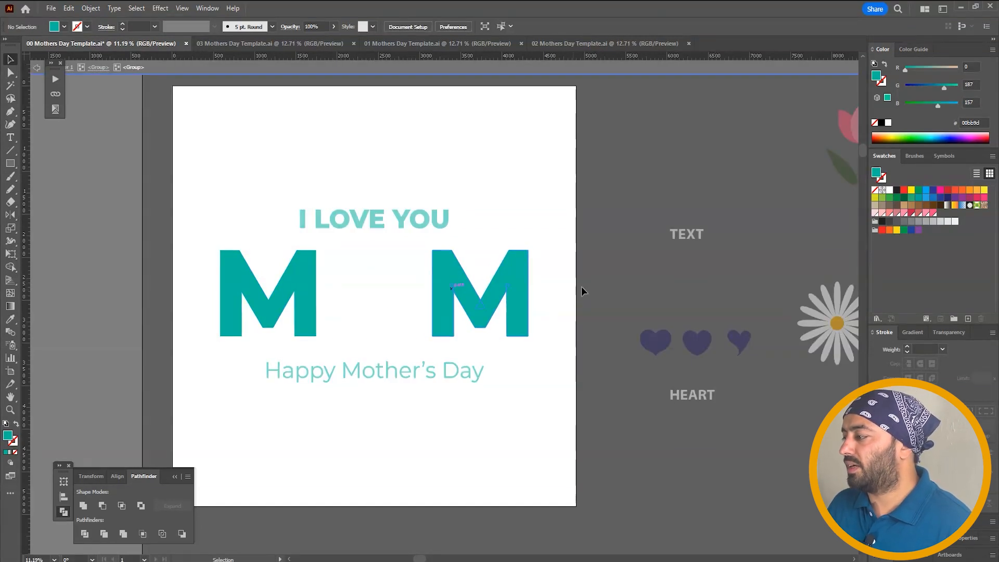
pyautogui.doubleClick(611, 304)
# Fit the middle heart into the gap between the two Ms at about 1200 × 1011 px, filled with the text's teal.
pyautogui.moveTo(697, 341); pyautogui.dragTo(420, 252)
pyautogui.press('i')
pyautogui.click(457, 263)
pyautogui.moveTo(397, 287); pyautogui.dragTo(399, 288)
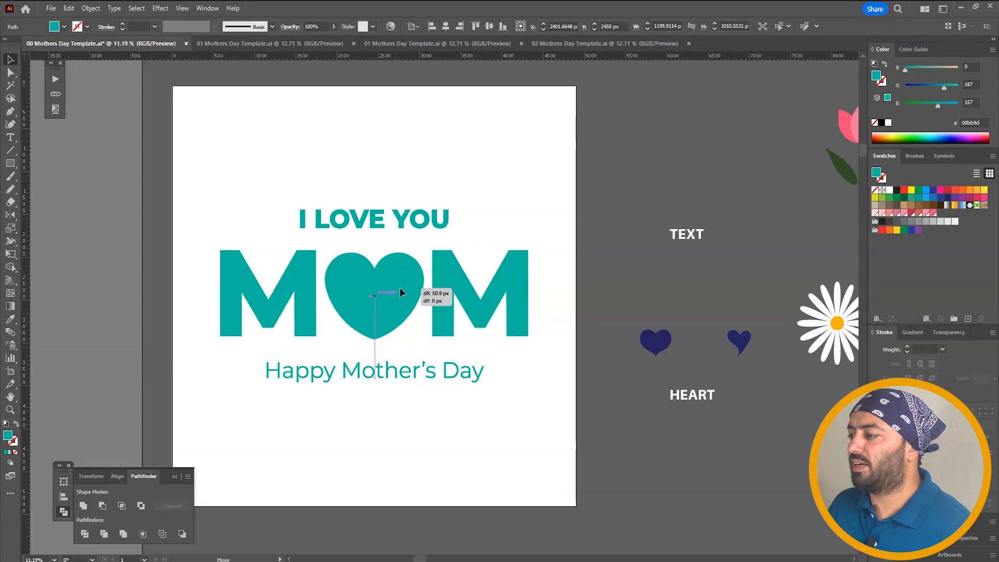
pyautogui.click(572, 220)
pyautogui.click(705, 186)
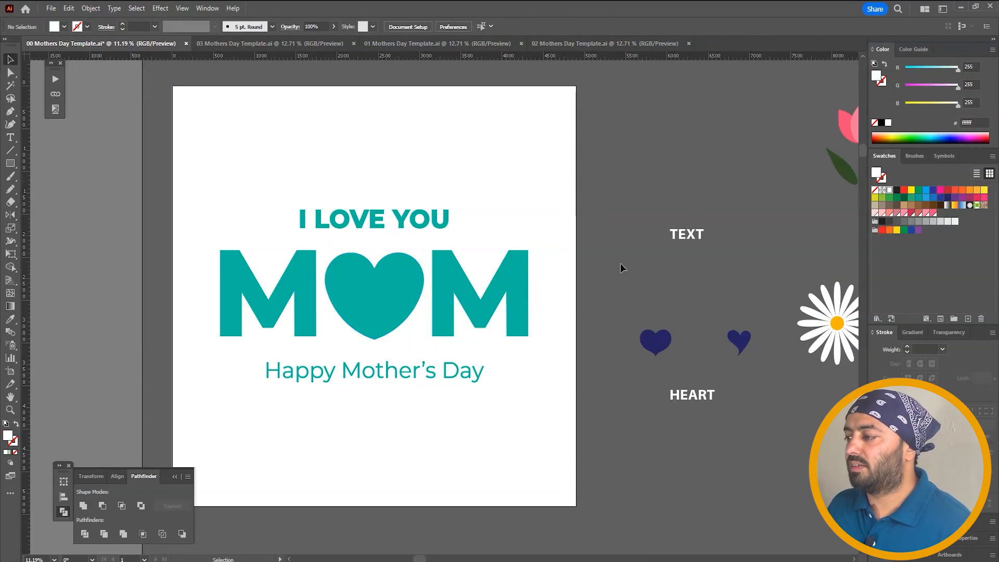
# Swap the heart's teal fill to its stroke and set the stroke weight to 11 pt.
pyautogui.scroll(5, 362, 291)
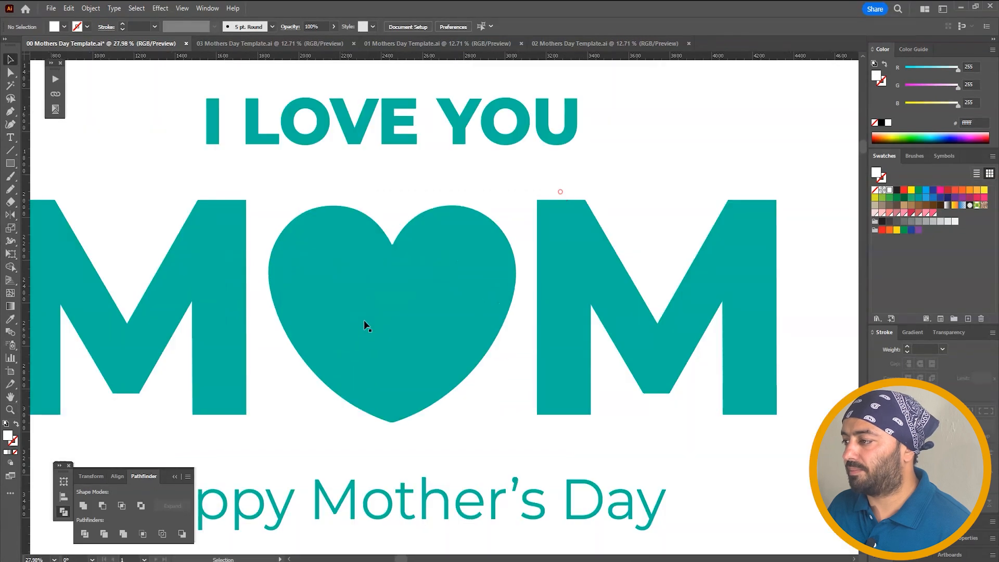
pyautogui.click(380, 295)
pyautogui.rightClick(422, 271)
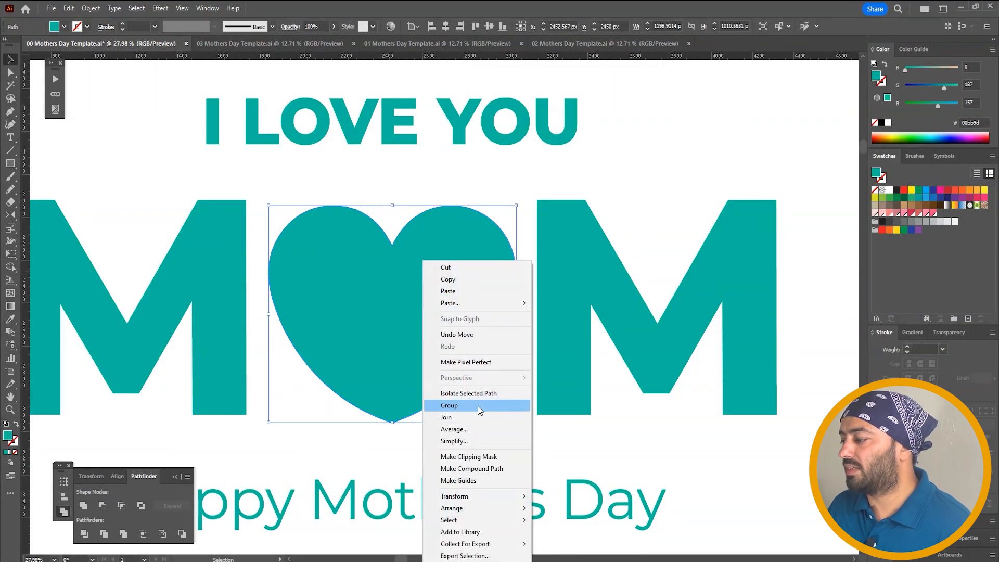
pyautogui.click(336, 248)
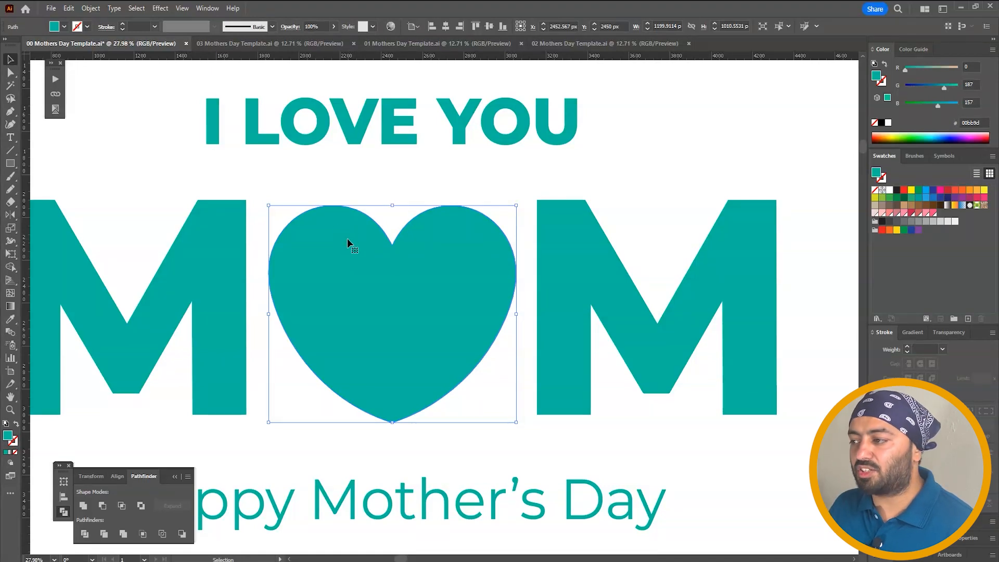
pyautogui.hotkey('shift', 'x')
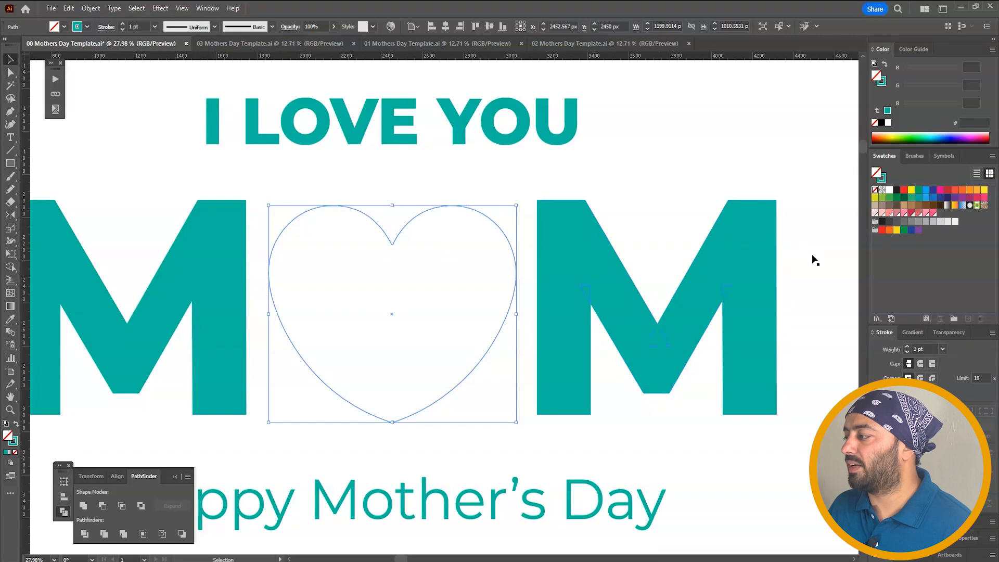
pyautogui.click(907, 347)
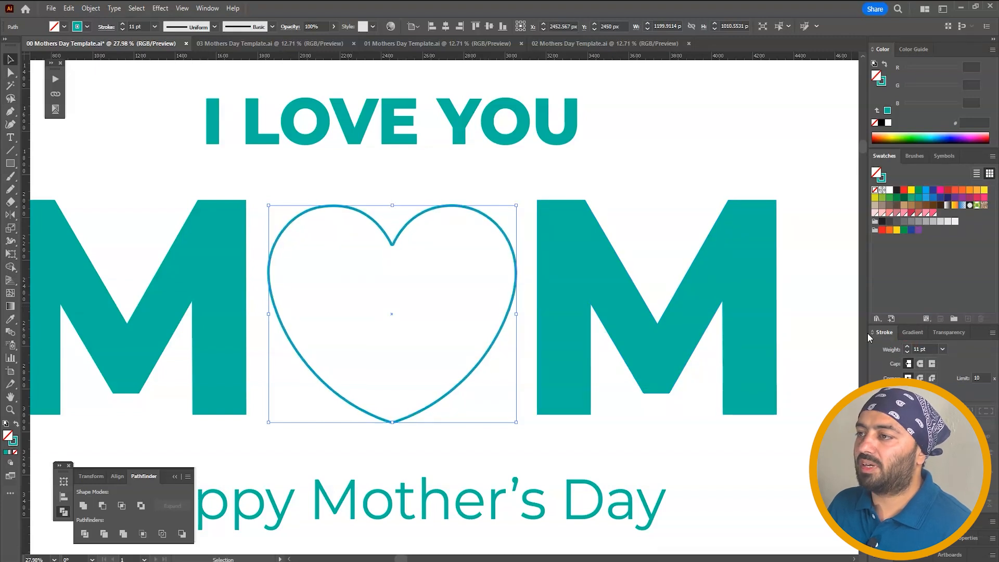
# Offset the heart's path inward with miter joins to make an inner heart about 854 × 657 px.
pyautogui.click(88, 11)
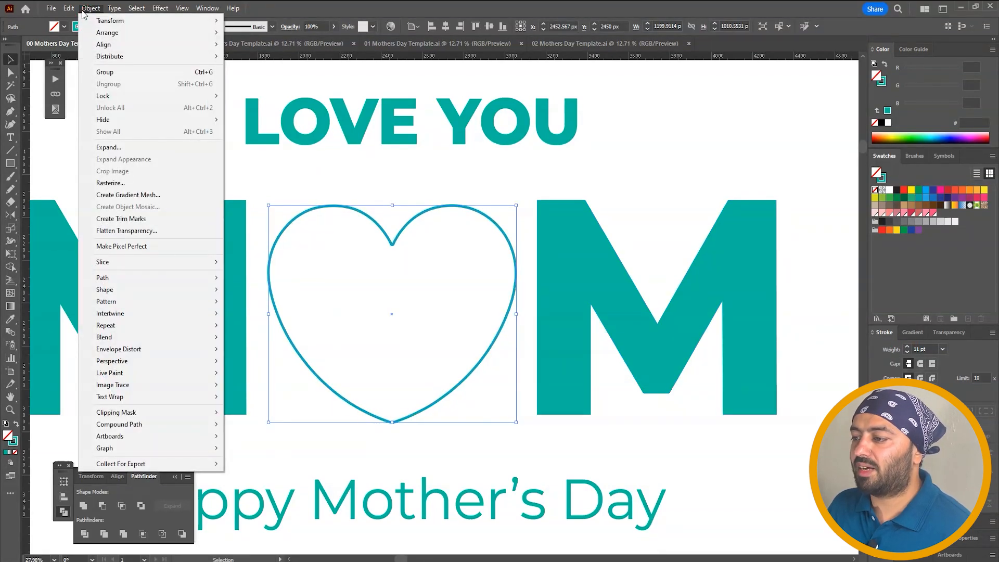
pyautogui.moveTo(185, 279)
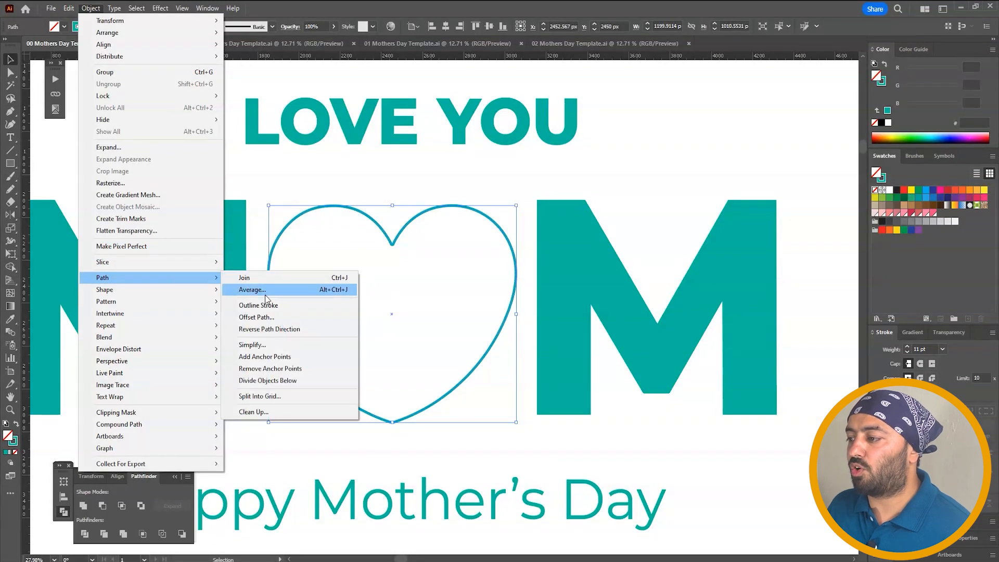
pyautogui.click(257, 317)
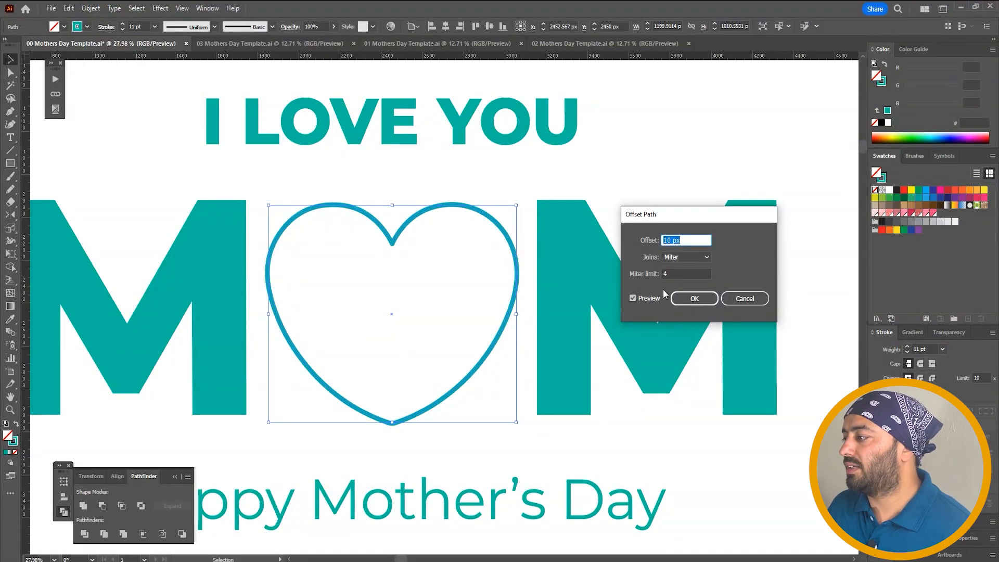
pyautogui.click(689, 239)
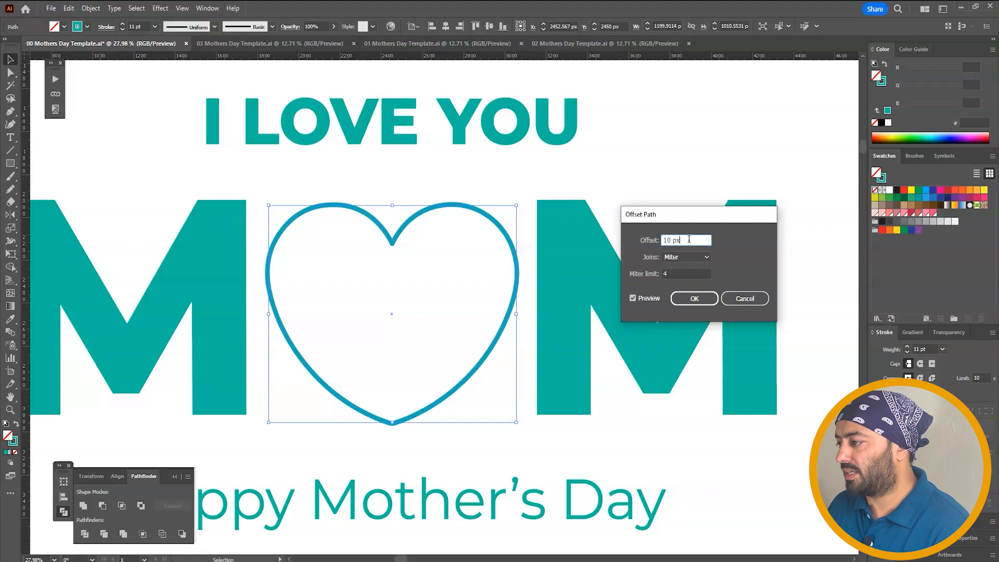
pyautogui.press('Down')
pyautogui.press('Down')
pyautogui.press('Down')
pyautogui.press('Down')
pyautogui.press('Down')
pyautogui.press('Down')
pyautogui.press('Down')
pyautogui.press('Down')
pyautogui.press('Down')
pyautogui.press('Down')
pyautogui.press('Down')
pyautogui.press('Down')
pyautogui.press('Down')
pyautogui.press('Down')
pyautogui.press('Down')
pyautogui.press('Down')
pyautogui.press('Down')
pyautogui.press('Down')
pyautogui.press('Down')
pyautogui.press('Down')
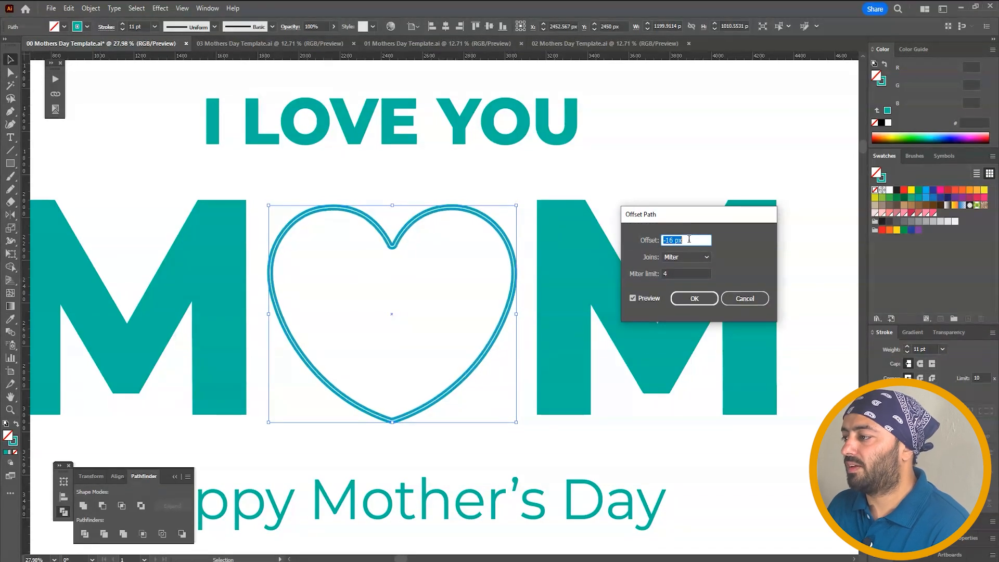
pyautogui.press('Down')
pyautogui.press('Down')
pyautogui.press('Down')
pyautogui.press('Down')
pyautogui.press('Down')
pyautogui.press('Down')
pyautogui.press('Down')
pyautogui.press('Down')
pyautogui.press('Down')
pyautogui.press('Down')
pyautogui.press('Down')
pyautogui.press('Down')
pyautogui.press('Down')
pyautogui.press('Down')
pyautogui.press('Down')
pyautogui.press('Down')
pyautogui.press('Down')
pyautogui.press('Down')
pyautogui.press('Down')
pyautogui.press('Down')
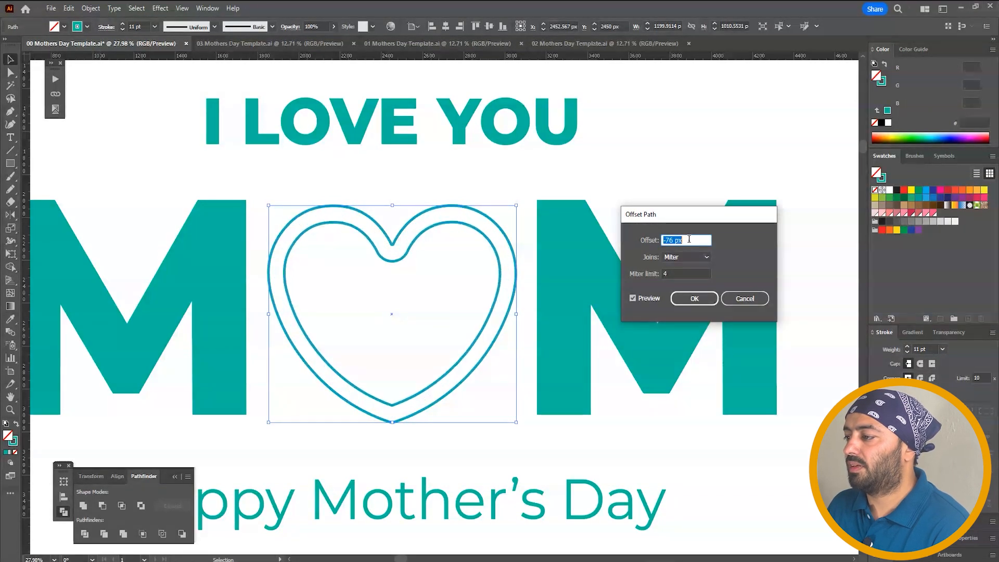
pyautogui.press('Down')
pyautogui.press('Down')
pyautogui.press('Down')
pyautogui.press('Down')
pyautogui.press('Down')
pyautogui.press('Down')
pyautogui.press('Down')
pyautogui.press('Down')
pyautogui.press('Down')
pyautogui.press('Down')
pyautogui.press('Down')
pyautogui.press('Down')
pyautogui.press('Down')
pyautogui.press('Down')
pyautogui.press('Down')
pyautogui.press('Down')
pyautogui.press('Down')
pyautogui.press('Down')
pyautogui.press('Down')
pyautogui.press('Down')
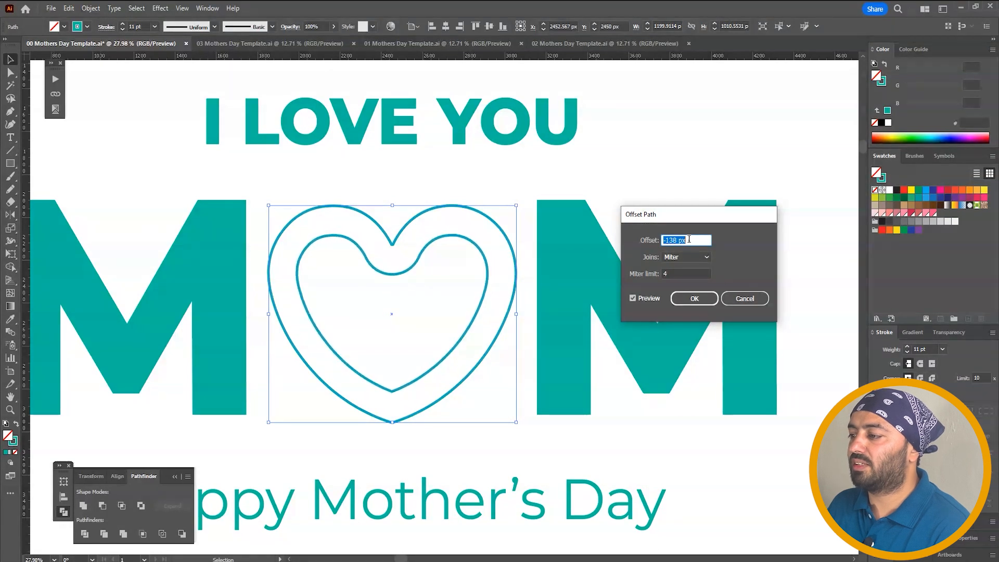
pyautogui.press('Down')
pyautogui.press('Down')
pyautogui.press('Down')
pyautogui.press('Down')
pyautogui.press('Down')
pyautogui.press('Down')
pyautogui.press('Down')
pyautogui.press('Down')
pyautogui.press('Down')
pyautogui.press('Down')
pyautogui.press('Down')
pyautogui.press('Down')
pyautogui.press('Down')
pyautogui.press('Down')
pyautogui.press('Down')
pyautogui.press('Down')
pyautogui.press('Down')
pyautogui.press('Down')
pyautogui.press('Down')
pyautogui.press('Down')
pyautogui.click(699, 299)
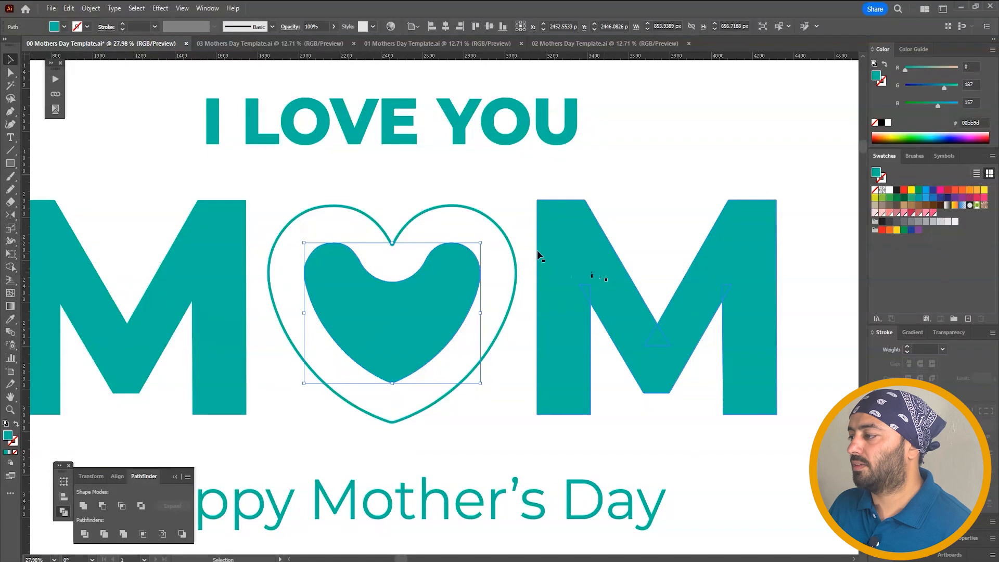
# Swap the outer heart's teal stroke to its fill and fill the inner heart white.
pyautogui.hotkey('shift', 'x')
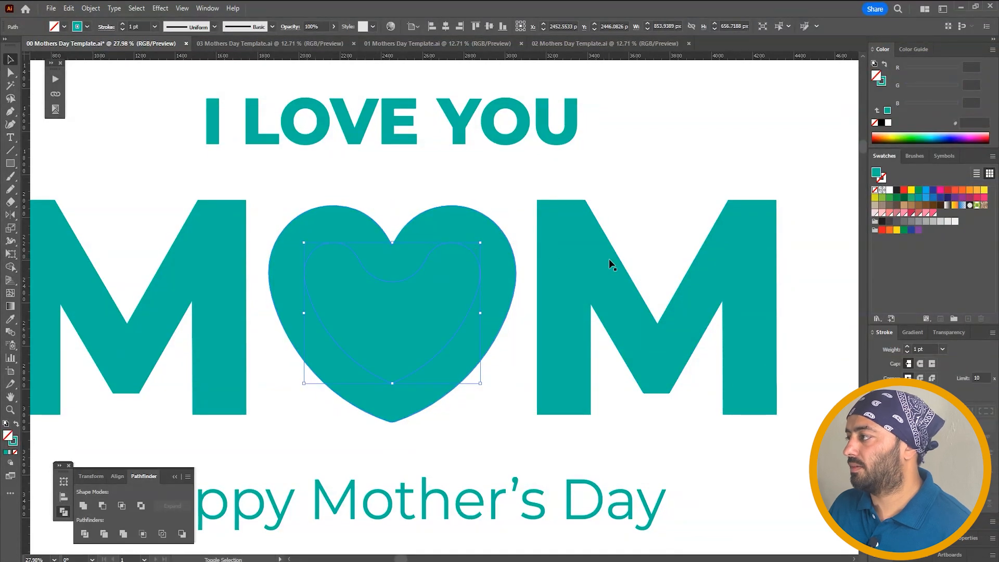
pyautogui.click(889, 190)
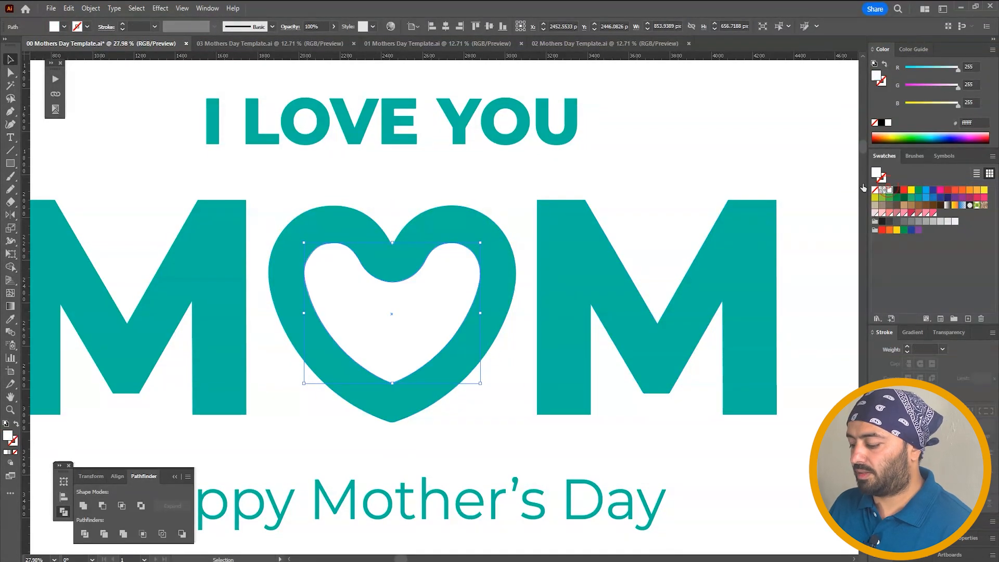
pyautogui.click(731, 135)
pyautogui.hotkey('ctrl', '0')
pyautogui.click(704, 177)
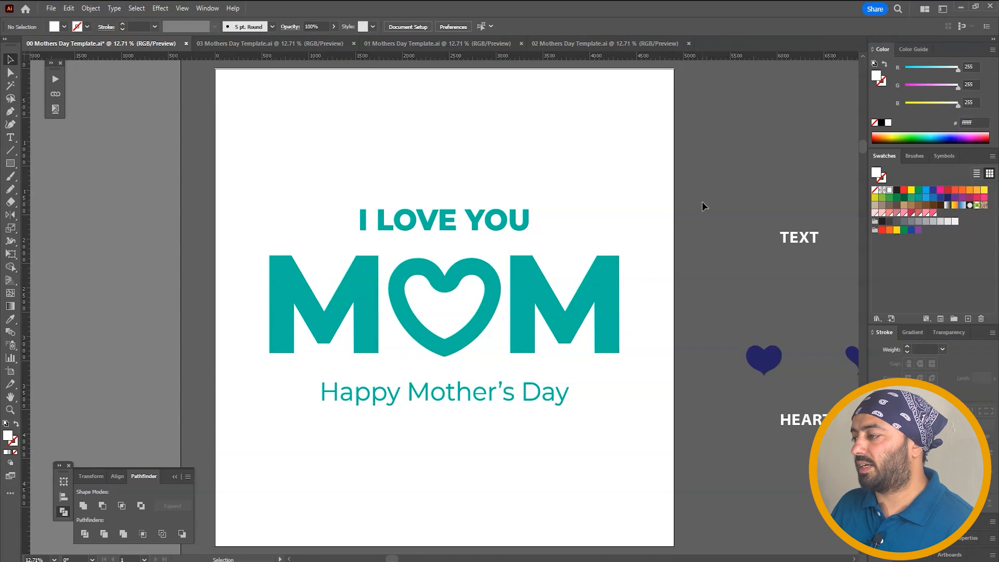
# Delete the white inner heart to leave a solid teal heart between the two Ms.
pyautogui.click(455, 304)
pyautogui.press('Delete')
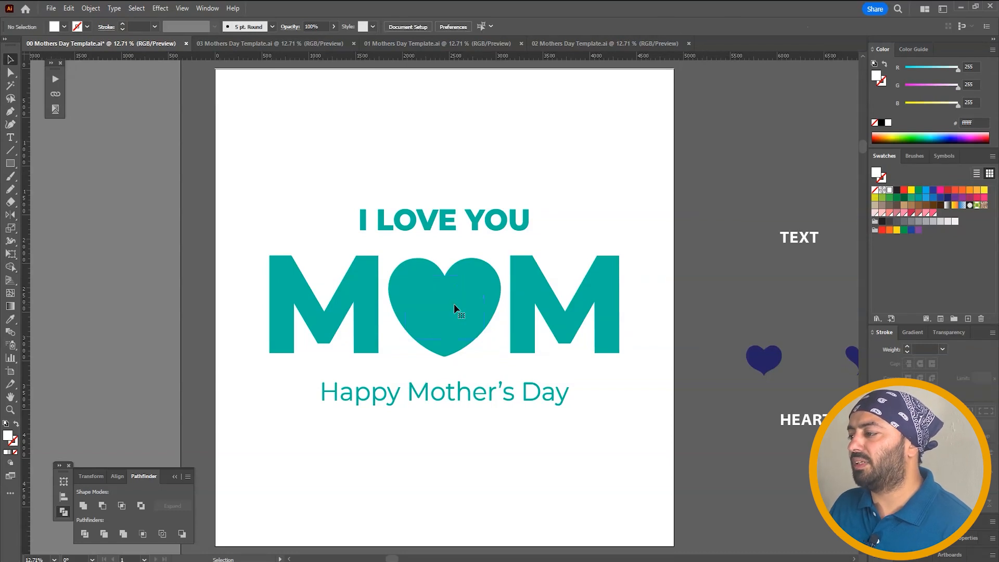
pyautogui.click(748, 182)
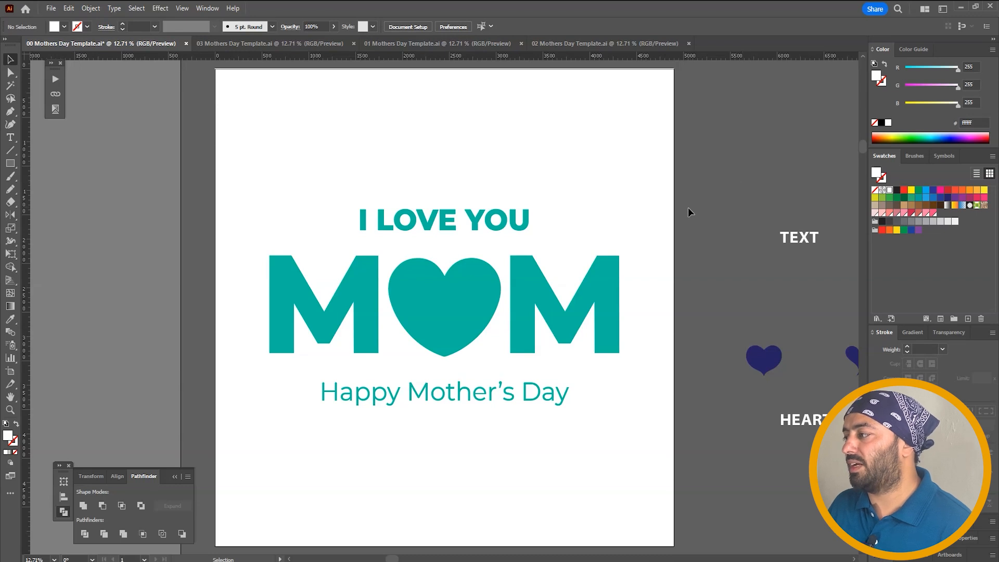
# Look over the template elements beside the design and check the artboard's dimensions.
pyautogui.moveTo(713, 171); pyautogui.dragTo(627, 155)
pyautogui.scroll(-1, 628, 155)
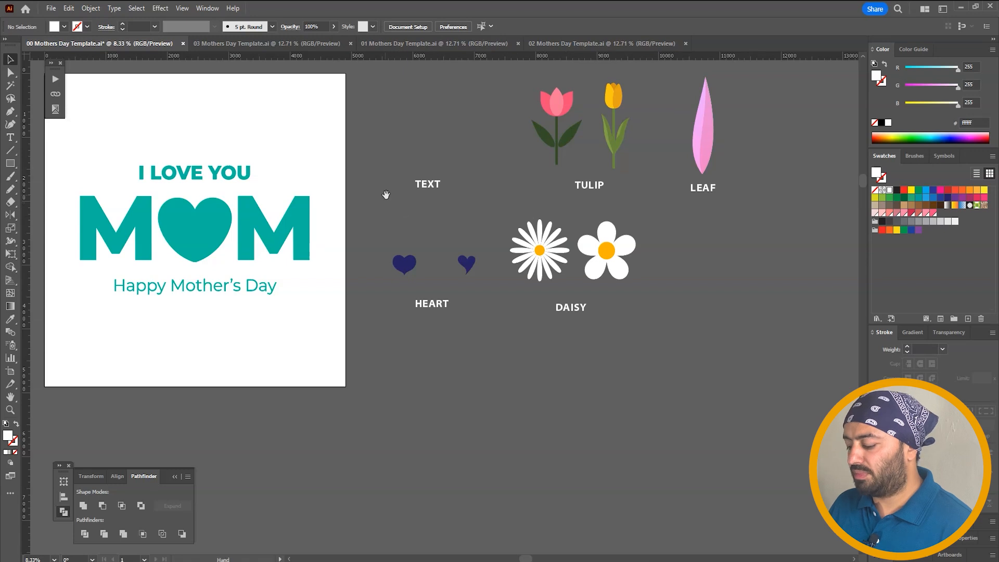
pyautogui.moveTo(386, 194); pyautogui.dragTo(584, 200)
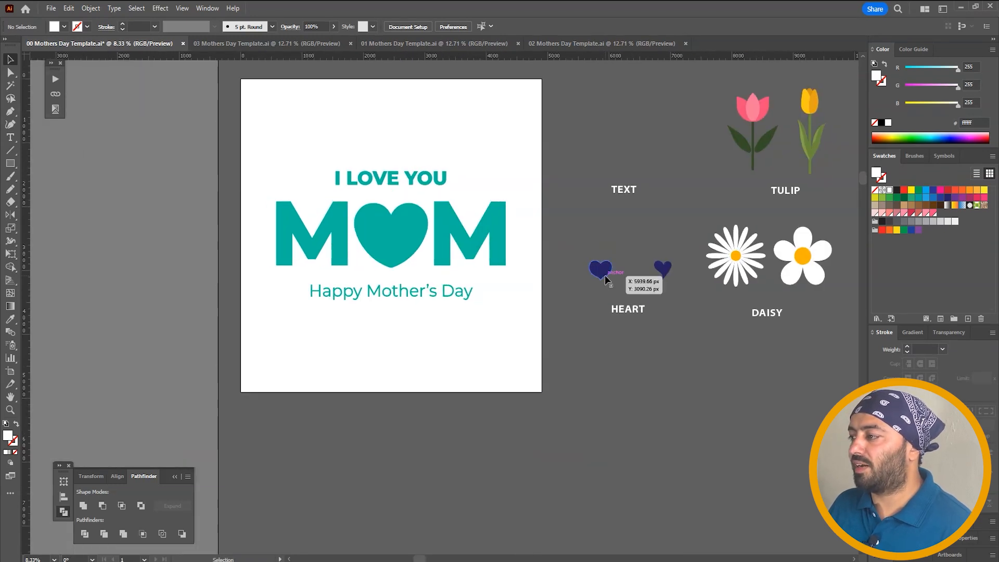
pyautogui.moveTo(574, 193); pyautogui.dragTo(599, 186)
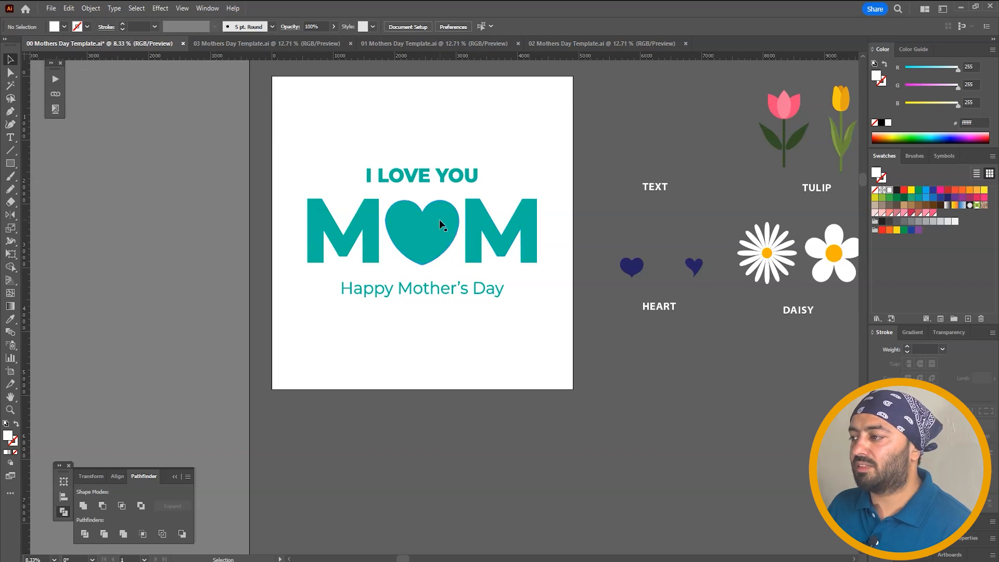
pyautogui.moveTo(615, 162); pyautogui.dragTo(538, 208)
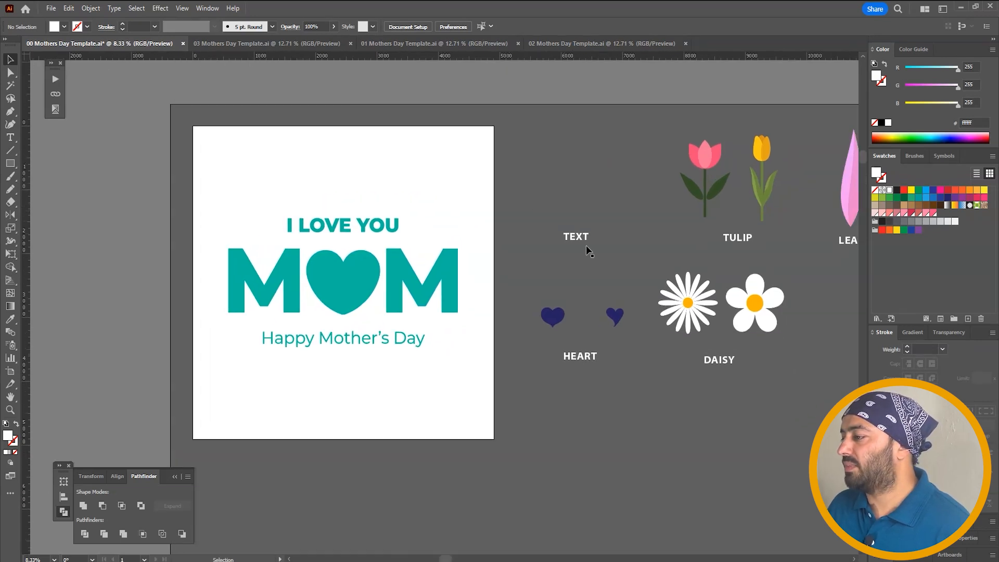
pyautogui.click(755, 305)
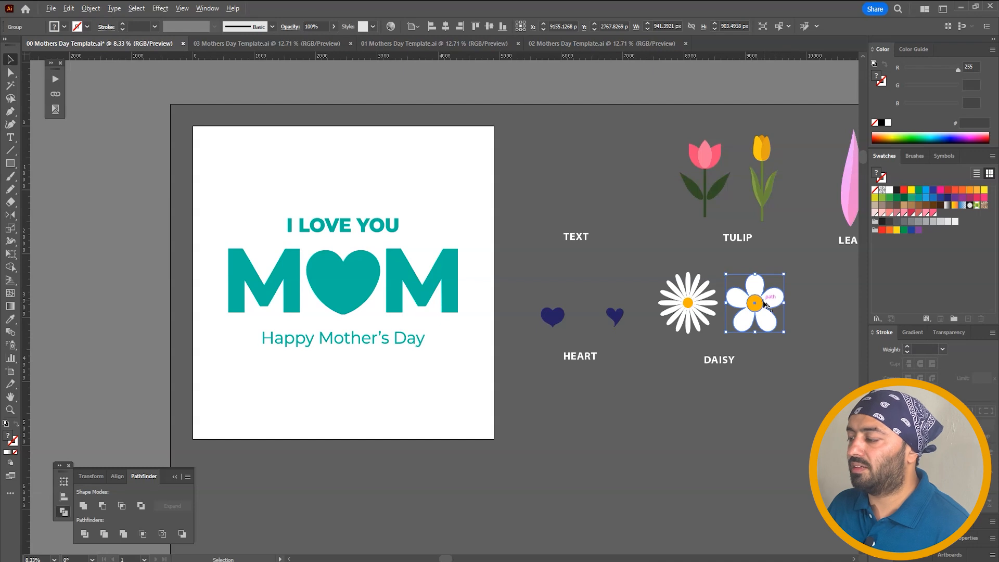
pyautogui.hotkey('alt', 'o')
pyautogui.click(519, 256)
pyautogui.hotkey('shift', 'o')
pyautogui.press('v')
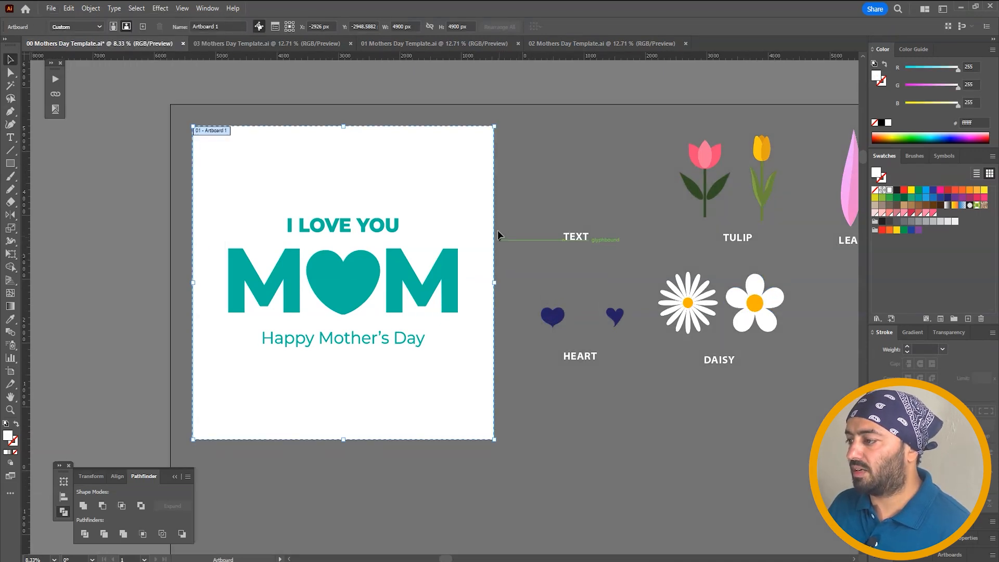
# Copy the whole artboard design, including its white background, into a new document.
pyautogui.moveTo(494, 118); pyautogui.dragTo(207, 450)
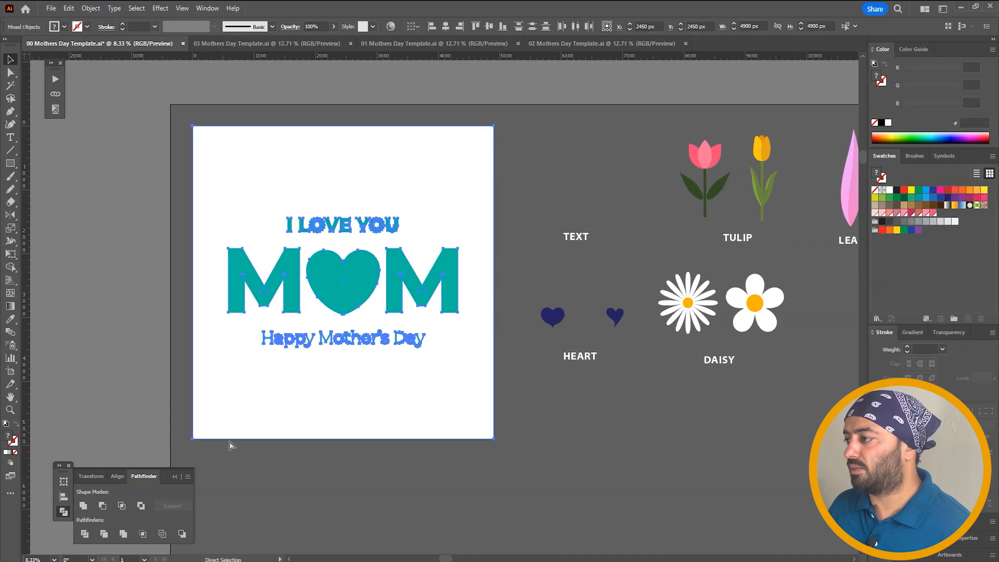
pyautogui.hotkey('ctrl', 'n')
pyautogui.press('Return')
pyautogui.hotkey('ctrl', 'v')
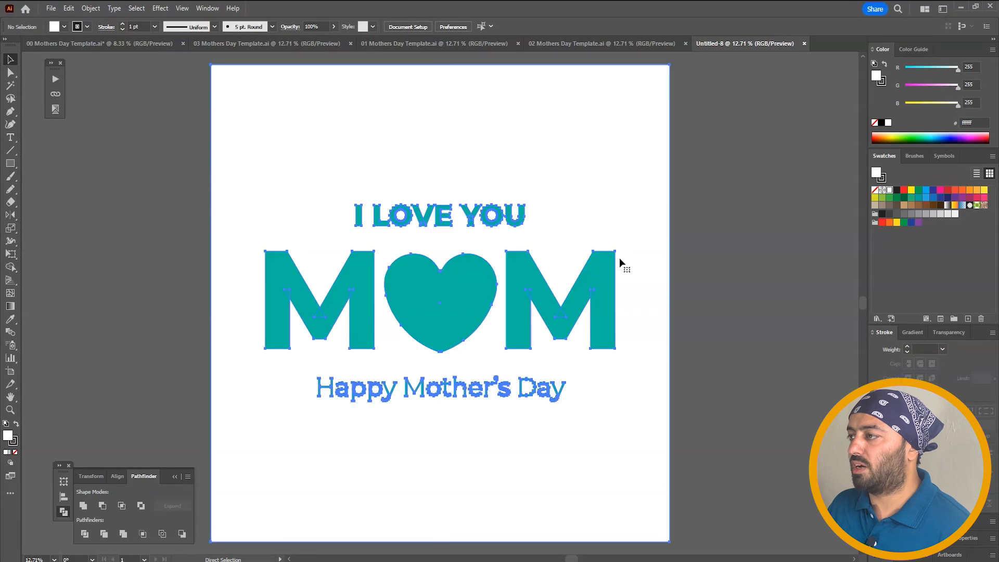
# Copy the five-petal daisy from the template document and place it in the middle of the heart in the new document.
pyautogui.click(113, 42)
pyautogui.click(770, 300)
pyautogui.hotkey('ctrl', 'c')
pyautogui.click(746, 43)
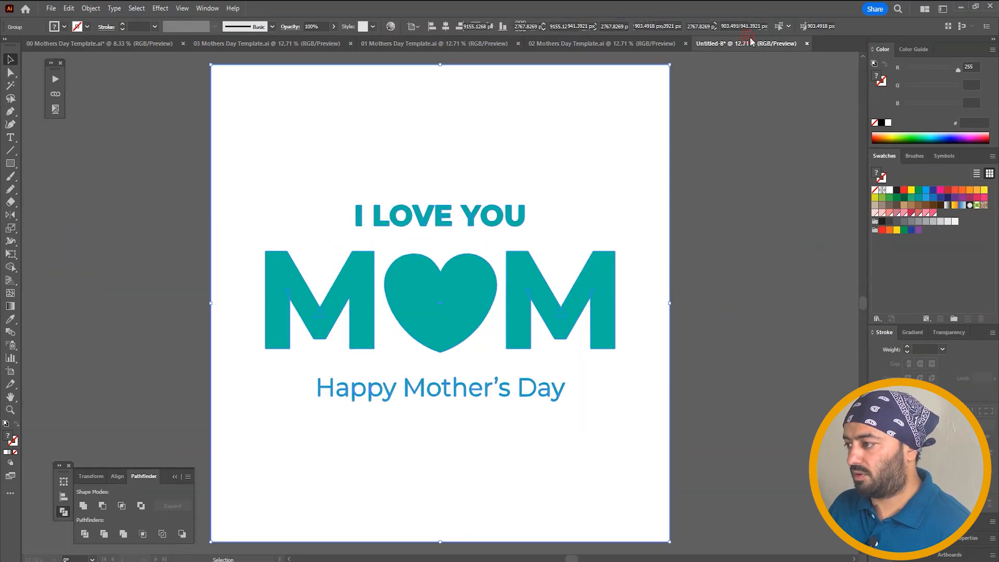
pyautogui.hotkey('ctrl', 'v')
pyautogui.moveTo(485, 258); pyautogui.dragTo(453, 295)
pyautogui.click(673, 294)
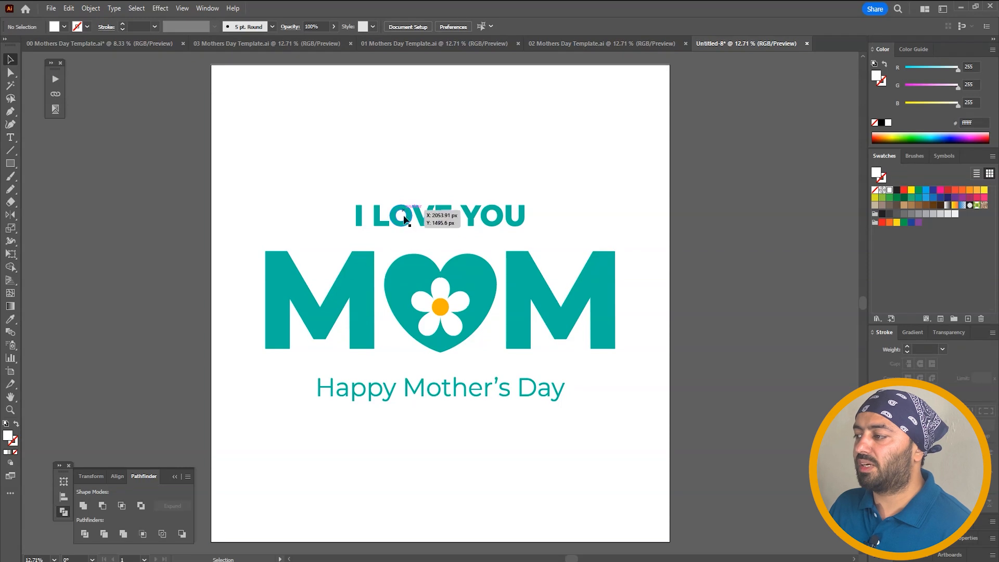
# Recolour the heart behind the daisy light pink, #EC90FF.
pyautogui.click(475, 273)
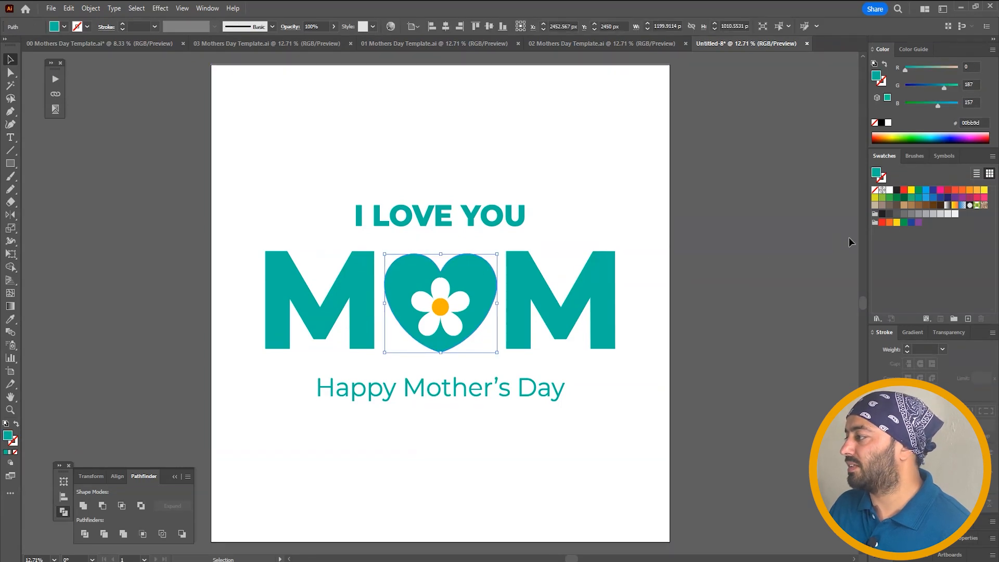
pyautogui.click(943, 190)
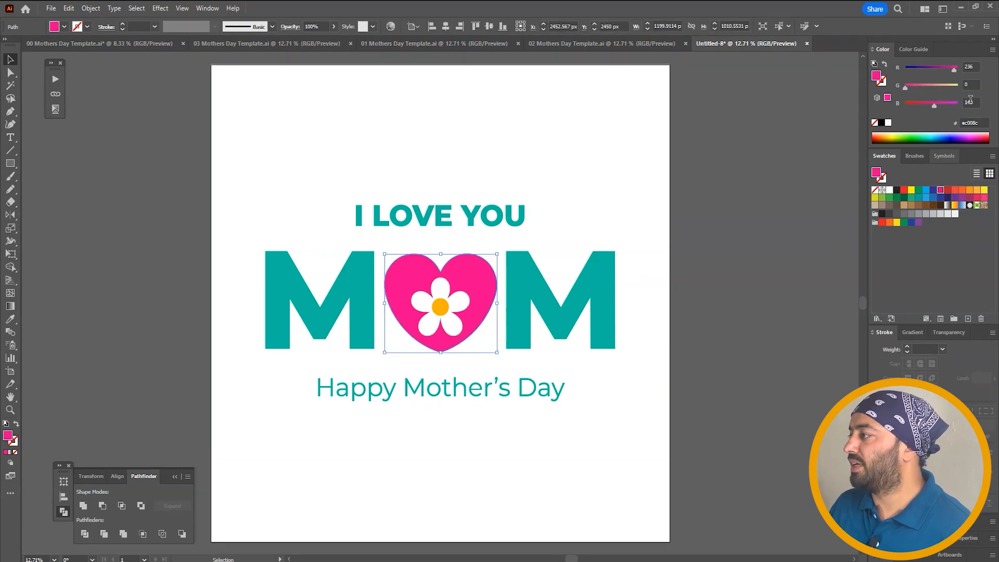
pyautogui.moveTo(941, 103)
pyautogui.mouseDown()
pyautogui.moveTo(957, 103)
pyautogui.moveTo(919, 89)
pyautogui.moveTo(934, 87)
pyautogui.mouseUp()
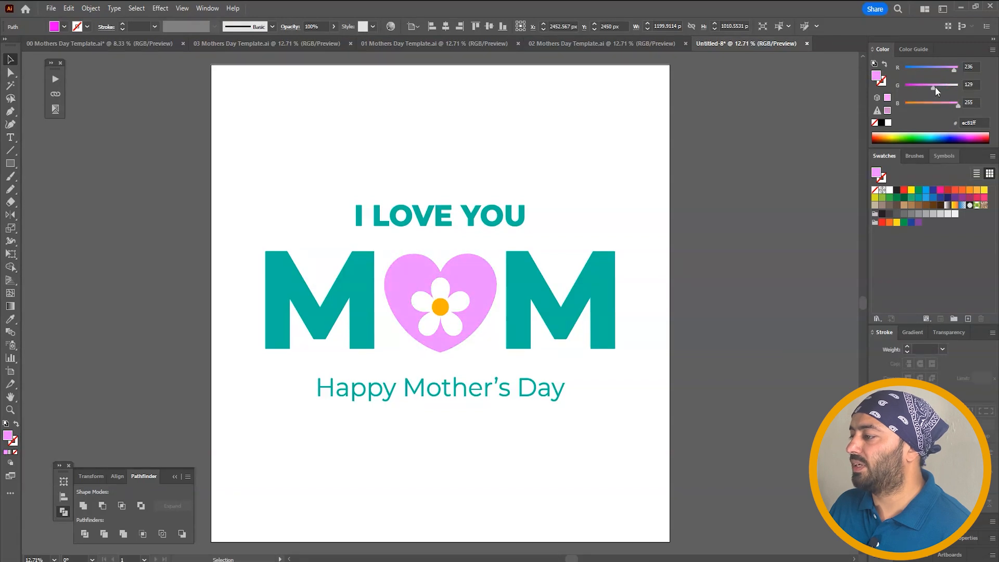
pyautogui.click(754, 219)
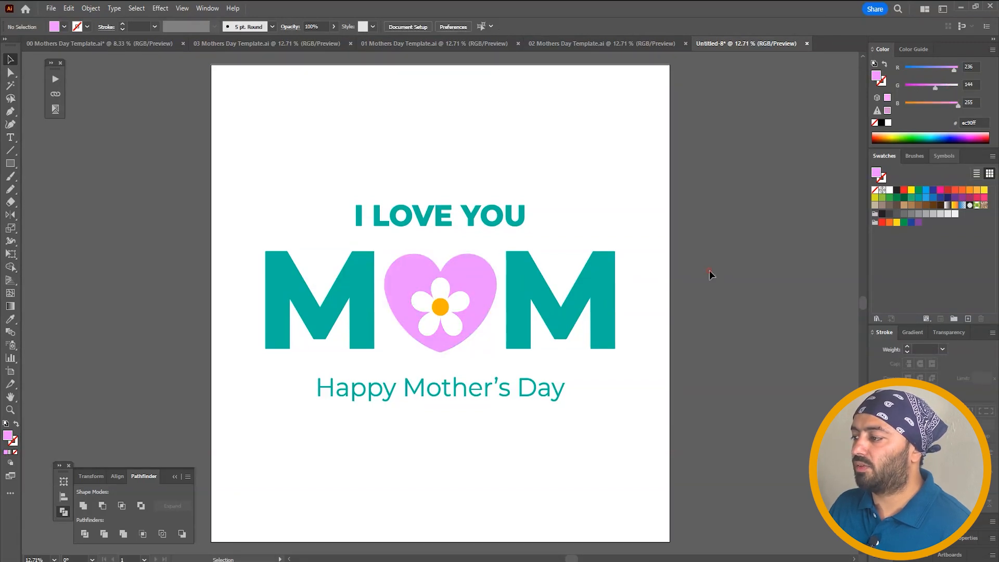
# Recolour only the daisy's centre with the teal of the MOM lettering, #00BB9D.
pyautogui.press('a')
pyautogui.click(446, 311)
pyautogui.press('i')
pyautogui.click(518, 284)
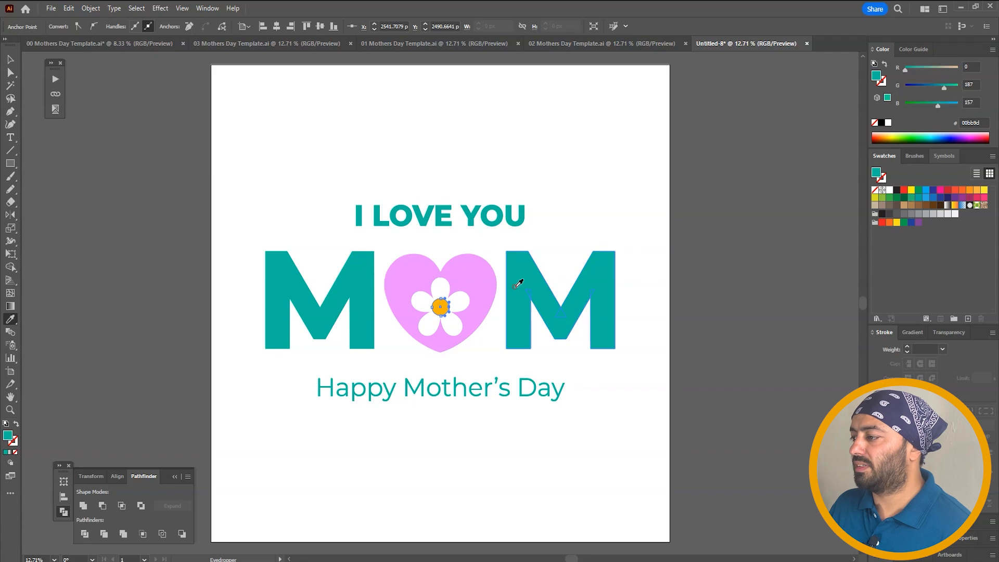
pyautogui.press('v')
pyautogui.click(682, 259)
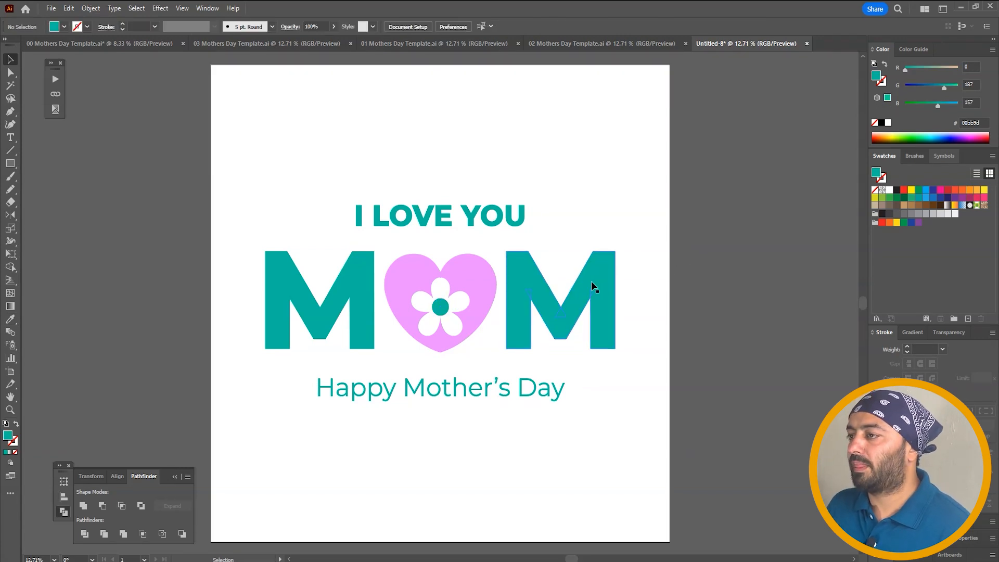
# Return to the template document and copy its complete teal artboard design into a second new document.
pyautogui.click(166, 43)
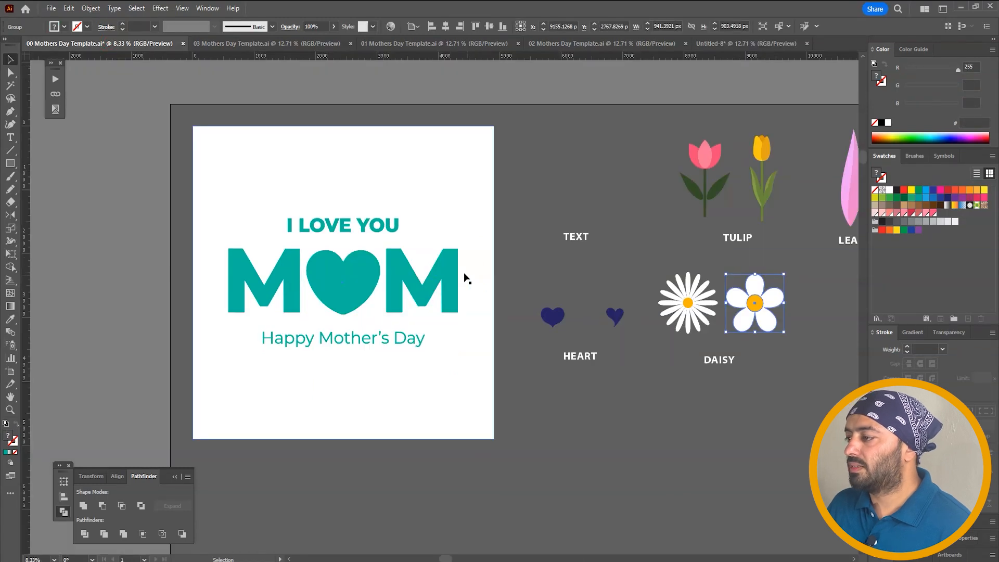
pyautogui.press('a')
pyautogui.moveTo(495, 178); pyautogui.dragTo(253, 432)
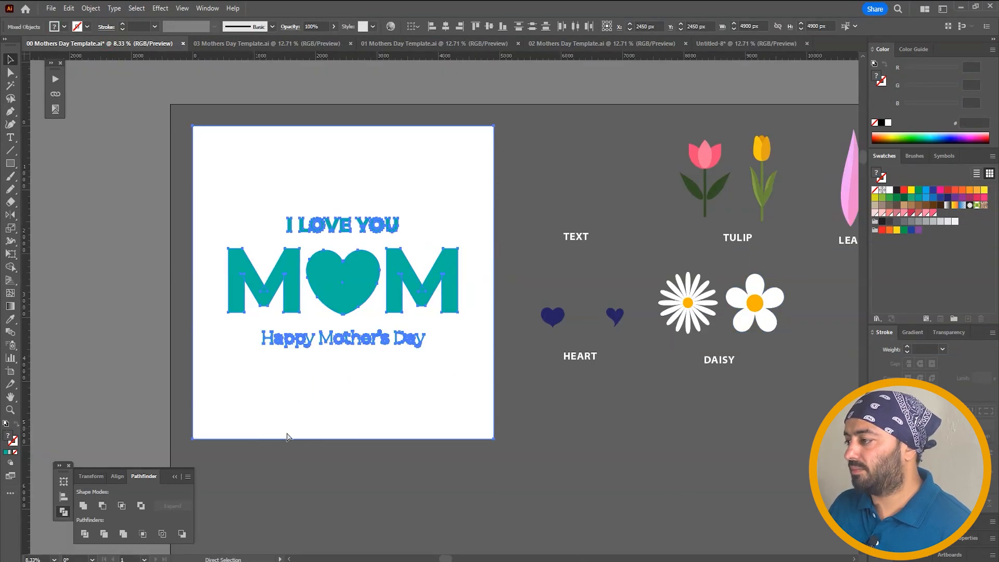
pyautogui.hotkey('ctrl', 'n')
pyautogui.press('Return')
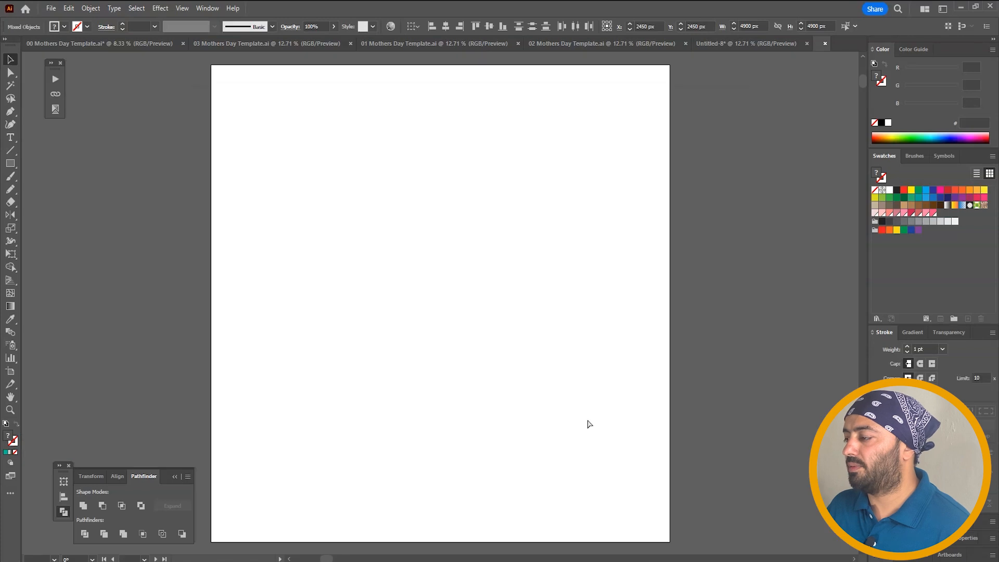
pyautogui.hotkey('ctrl', 'v')
# Copy the wider navy heart from the template's heart elements and paste it into the second new document.
pyautogui.click(103, 44)
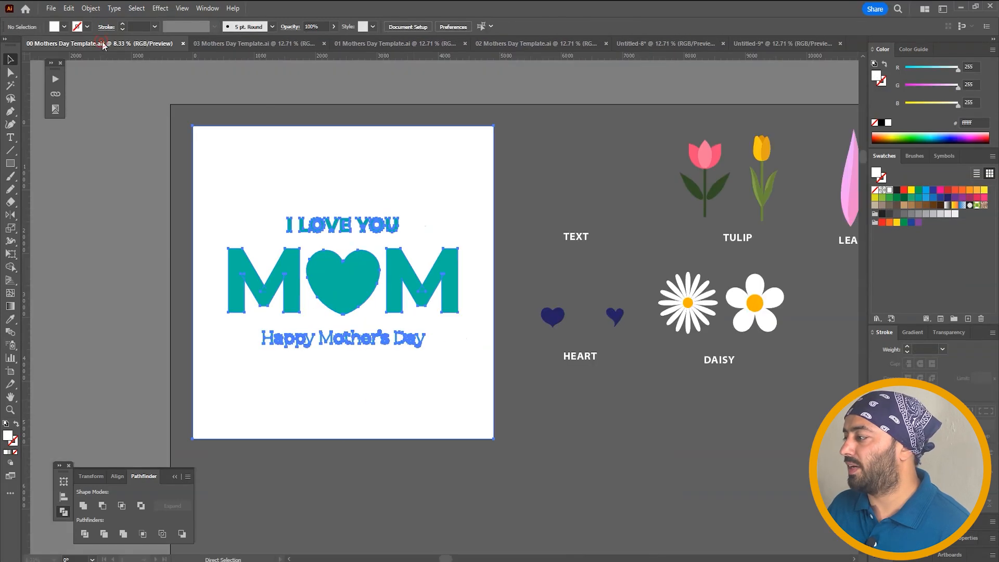
pyautogui.press('v')
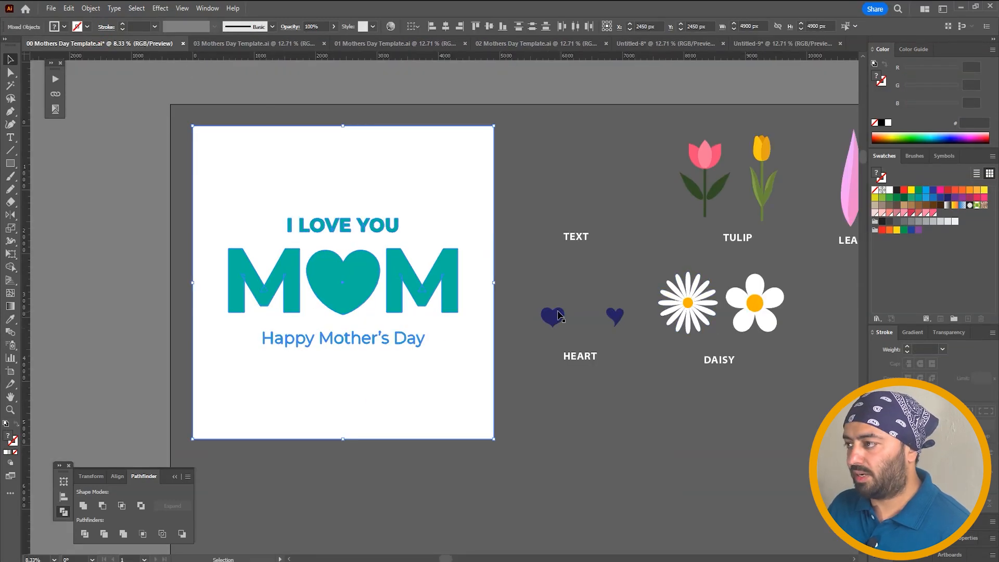
pyautogui.click(552, 316)
pyautogui.hotkey('ctrl', 'c')
pyautogui.click(747, 44)
pyautogui.hotkey('ctrl', 'v')
# Enlarge the pasted heart to about 1200 × 988 px between the two Ms and match its fill to the teal lettering.
pyautogui.moveTo(453, 292); pyautogui.dragTo(498, 233)
pyautogui.press('i')
pyautogui.click(518, 290)
pyautogui.press('v')
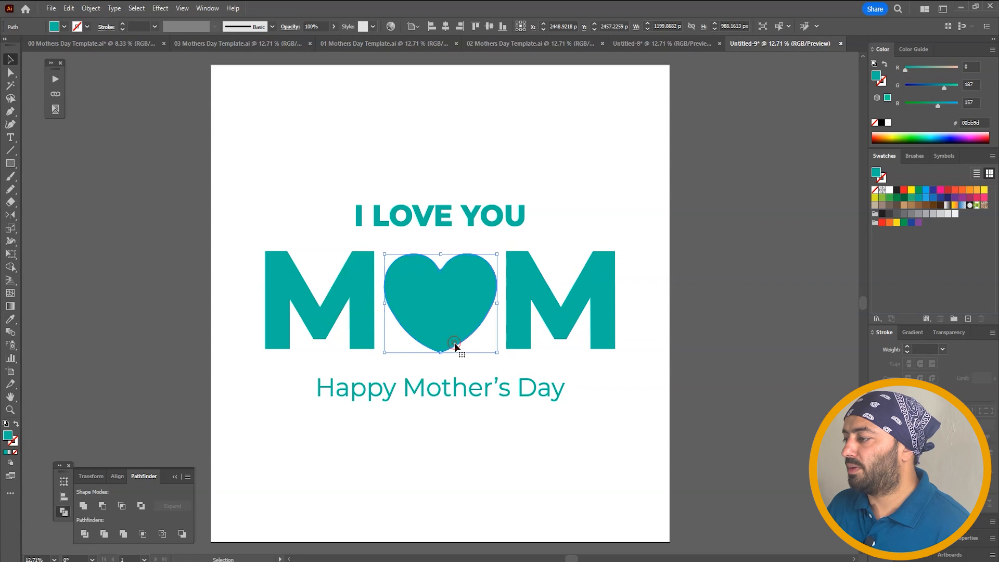
# Recolour all the lettering and the heart in the second new document light purple, #A752CA.
pyautogui.click(700, 278)
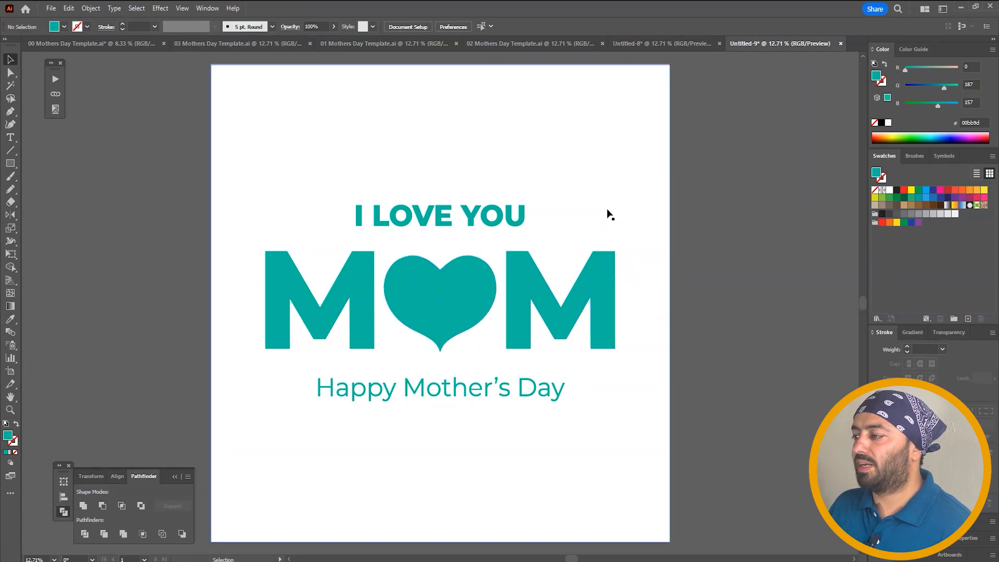
pyautogui.click(458, 281)
pyautogui.click(698, 251)
pyautogui.moveTo(691, 251); pyautogui.dragTo(674, 253)
pyautogui.moveTo(683, 186); pyautogui.dragTo(307, 446)
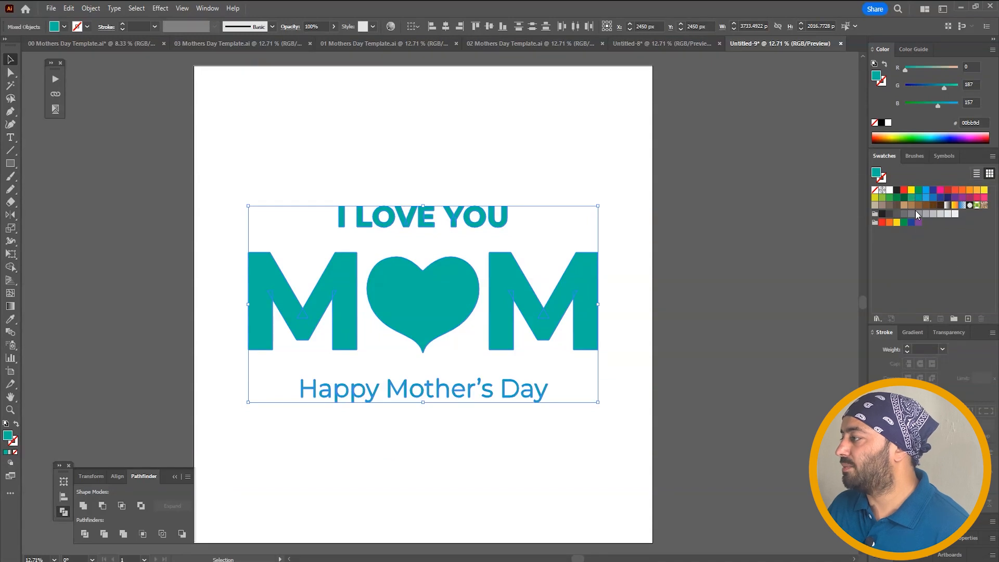
pyautogui.click(965, 190)
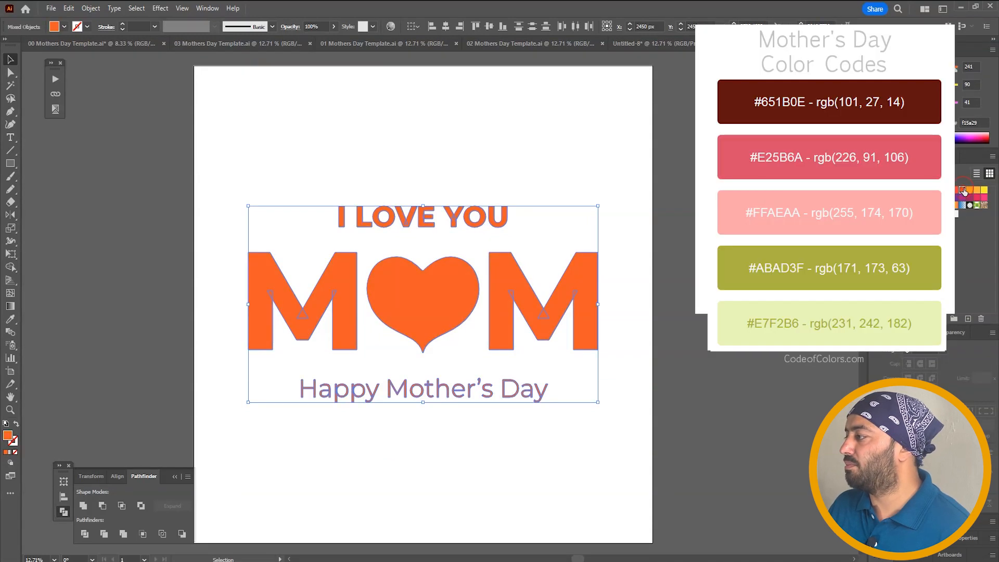
pyautogui.click(955, 198)
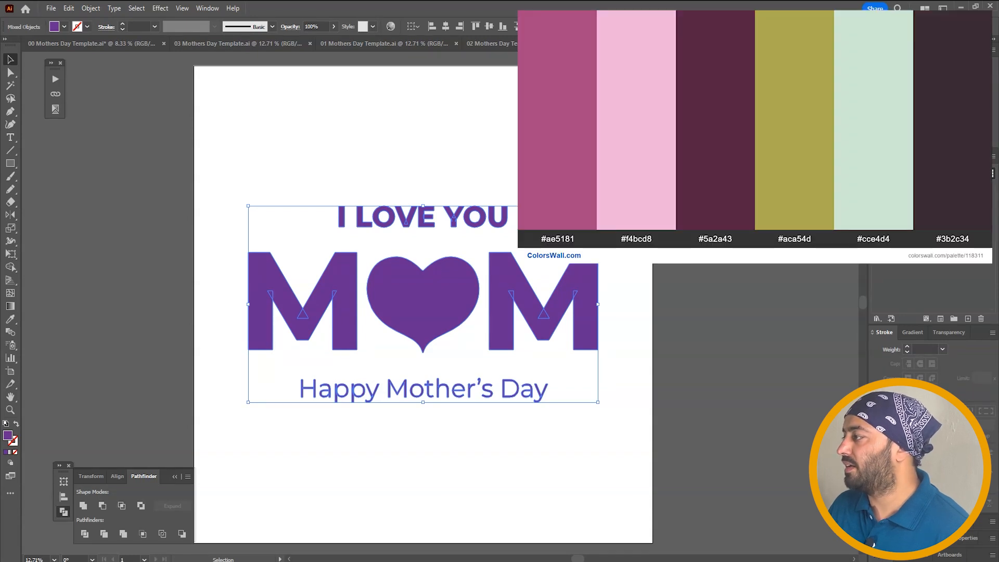
pyautogui.moveTo(935, 106); pyautogui.dragTo(940, 69)
pyautogui.click(759, 233)
pyautogui.rightClick(749, 245)
pyautogui.click(759, 203)
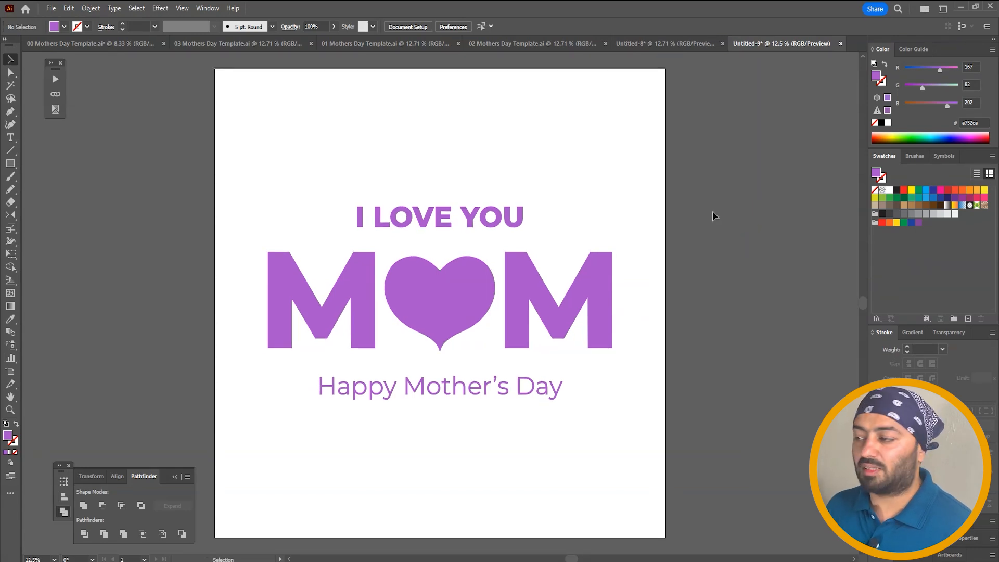
# Save the purple design as an Illustrator file named 6 in the Design Elements folder.
pyautogui.hotkey('ctrl', 's')
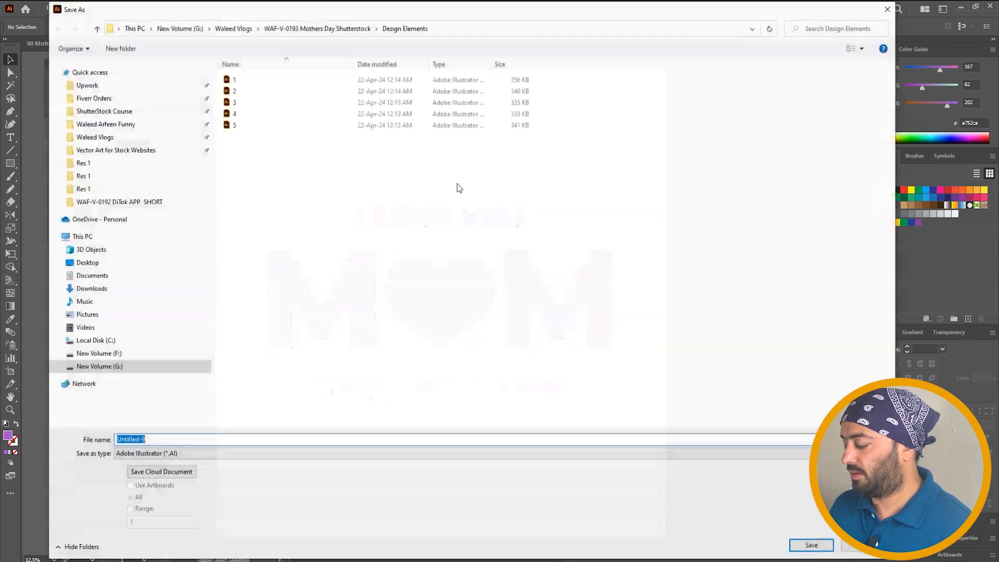
pyautogui.write('6')
pyautogui.press('Return')
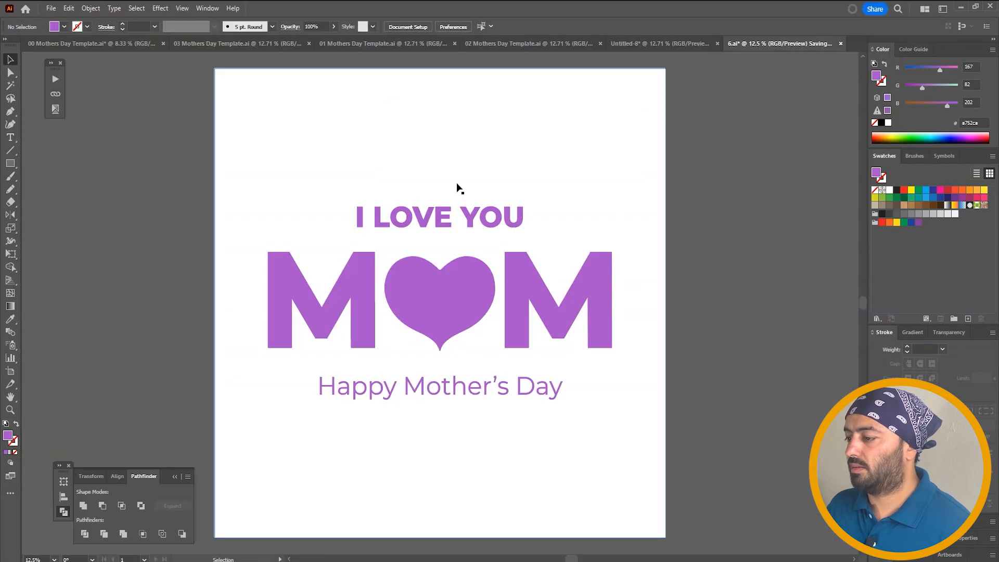
# Save an EPS copy of design 6 in the Illustrator 10 EPS version and close the document.
pyautogui.hotkey('ctrl', 'shift', 's')
pyautogui.click(156, 453)
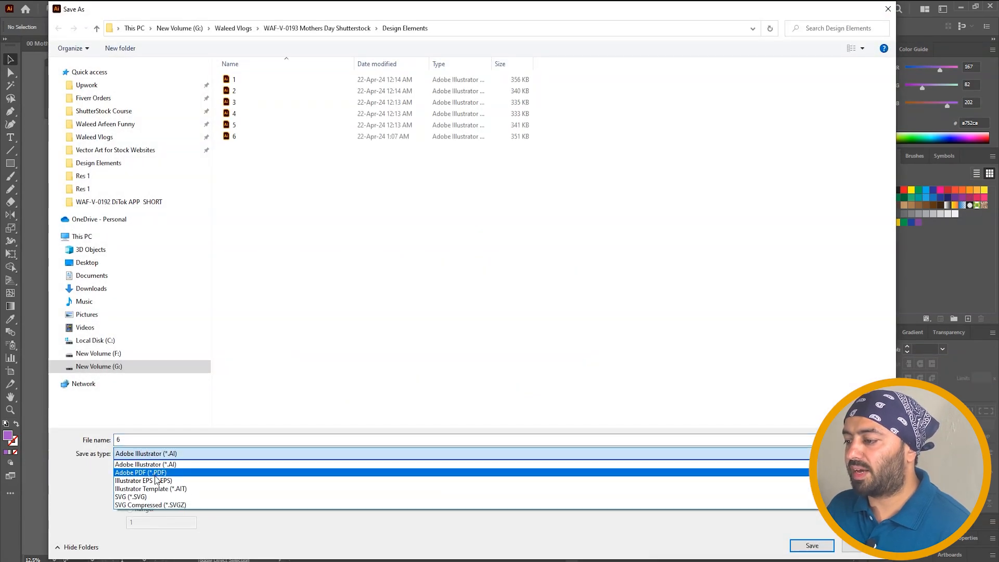
pyautogui.click(157, 481)
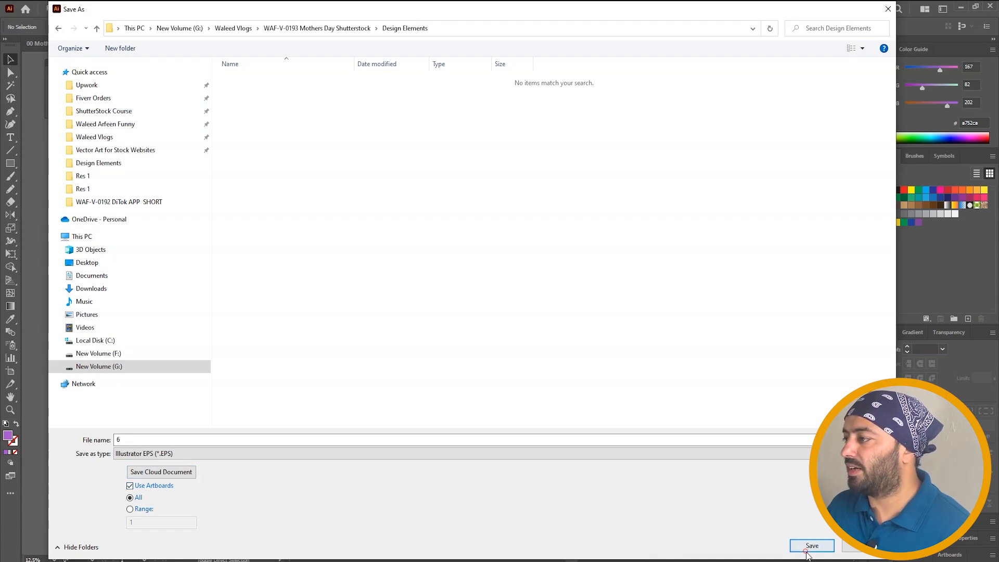
pyautogui.click(809, 547)
pyautogui.click(487, 133)
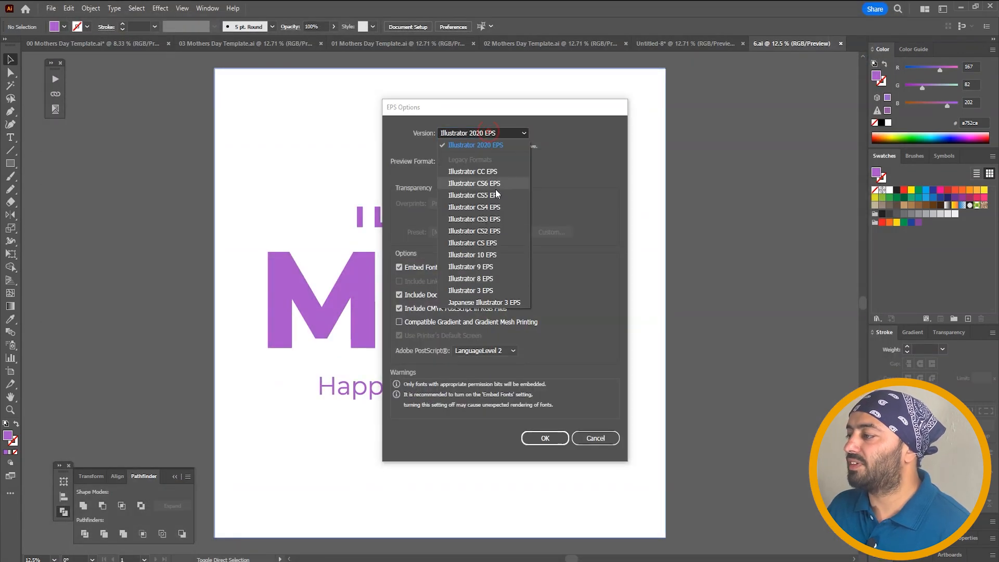
pyautogui.click(492, 254)
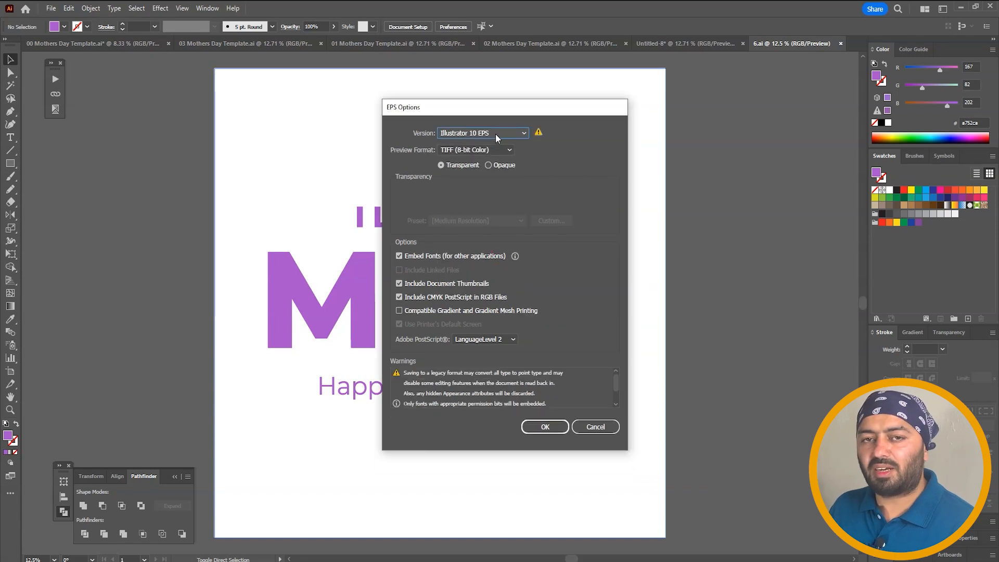
pyautogui.click(551, 426)
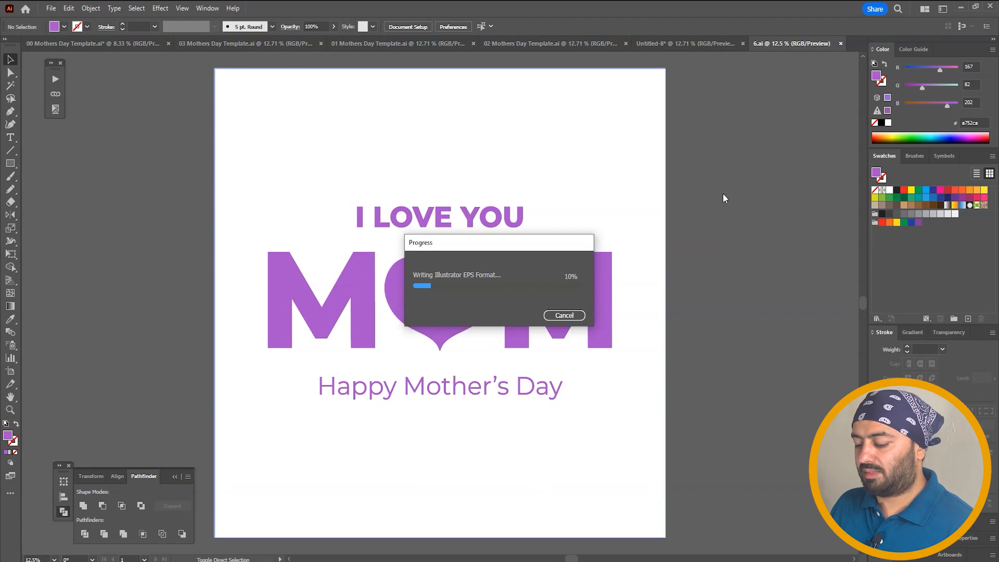
pyautogui.hotkey('ctrl', 'w')
# Save the teal design with the daisy on a pink heart as an Illustrator file named 7 in the Design Elements folder.
pyautogui.click(738, 44)
pyautogui.hotkey('ctrl', 's')
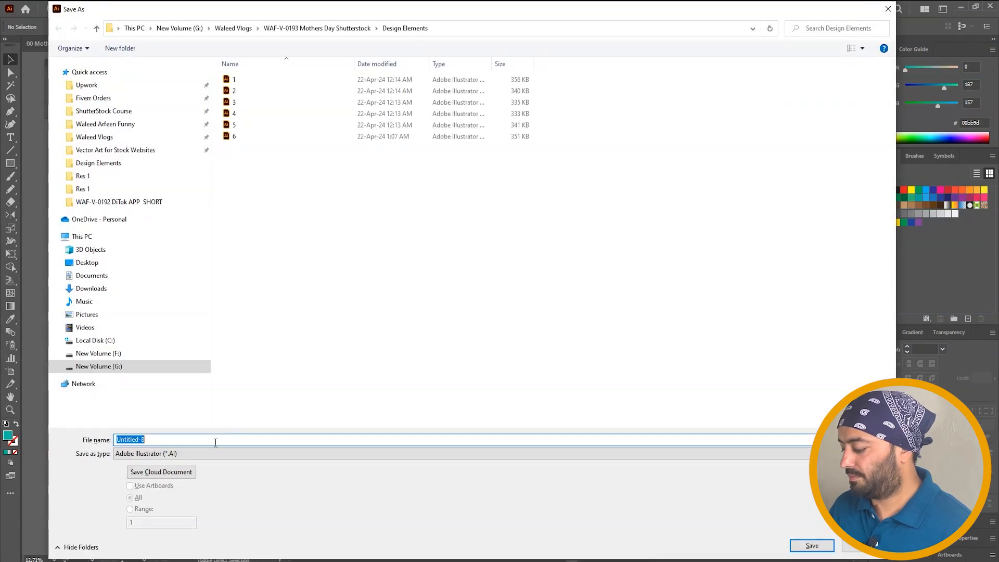
pyautogui.write('7')
pyautogui.press('Return')
pyautogui.press('Return')
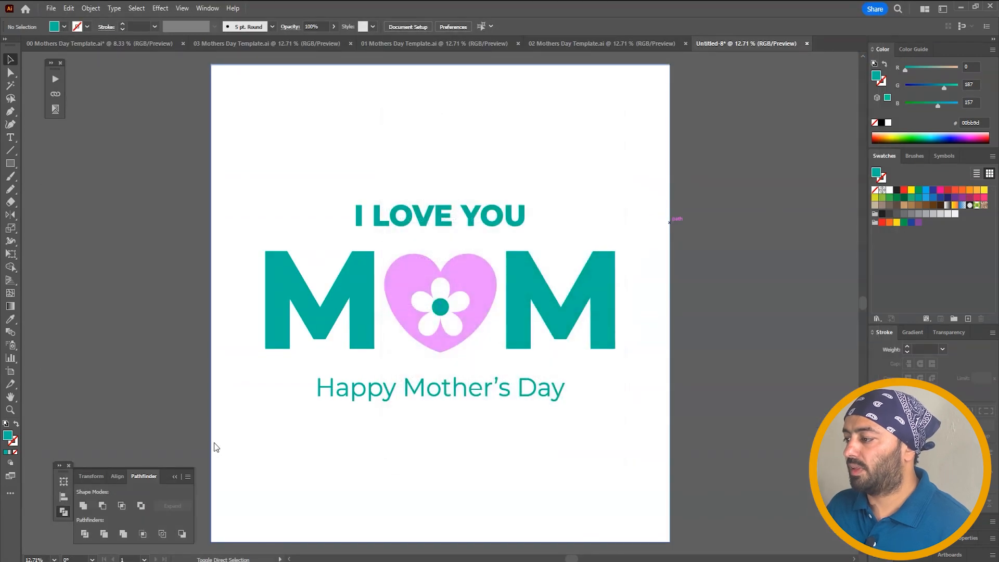
# Save an EPS copy of design 7 in the Illustrator 10 EPS version and close the document.
pyautogui.hotkey('ctrl', 'a')
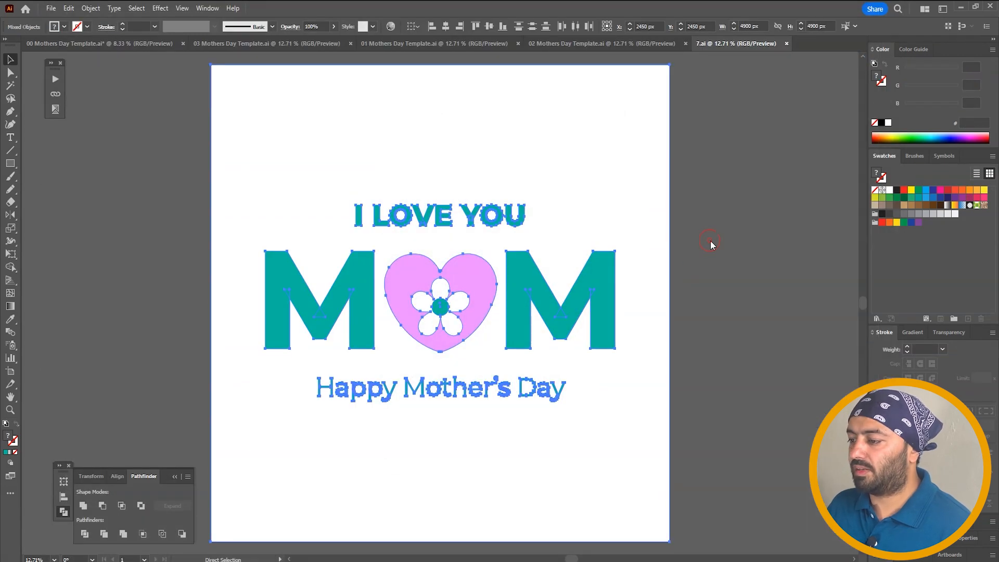
pyautogui.hotkey('shift', 'ctrl', 's')
pyautogui.click(191, 453)
pyautogui.click(151, 475)
pyautogui.click(130, 485)
pyautogui.click(811, 545)
pyautogui.click(512, 133)
pyautogui.click(473, 254)
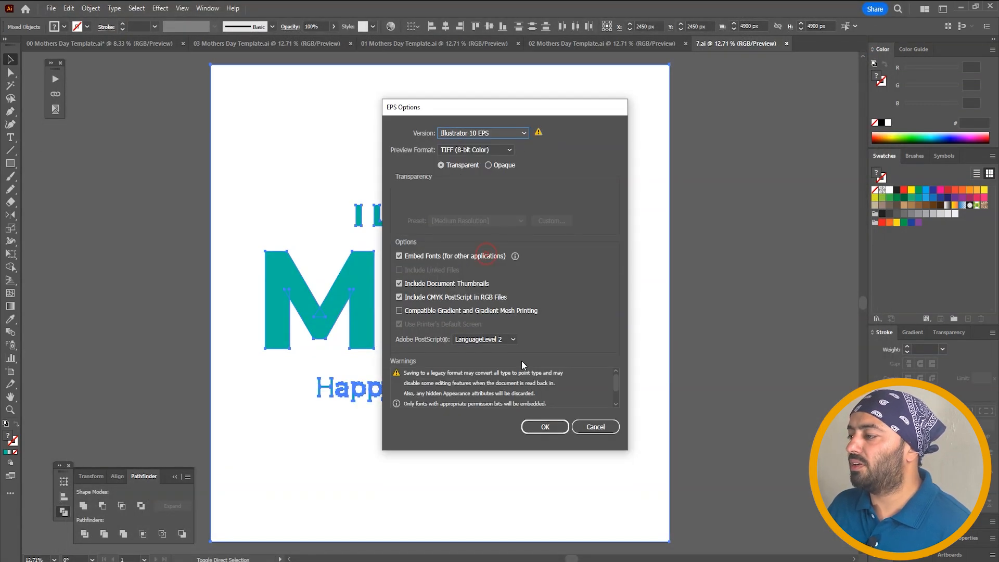
pyautogui.click(545, 438)
pyautogui.click(704, 344)
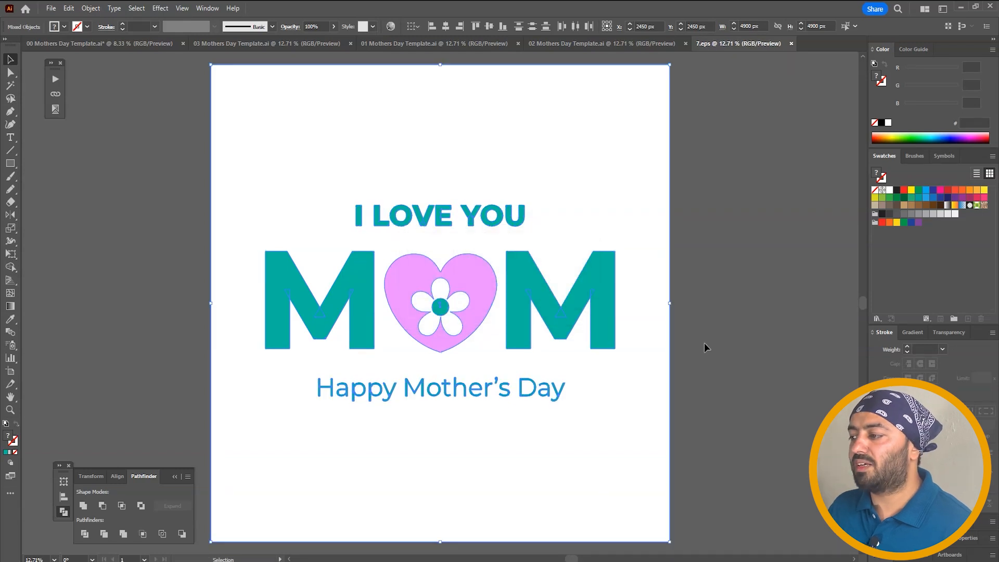
pyautogui.hotkey('ctrl', 'w')
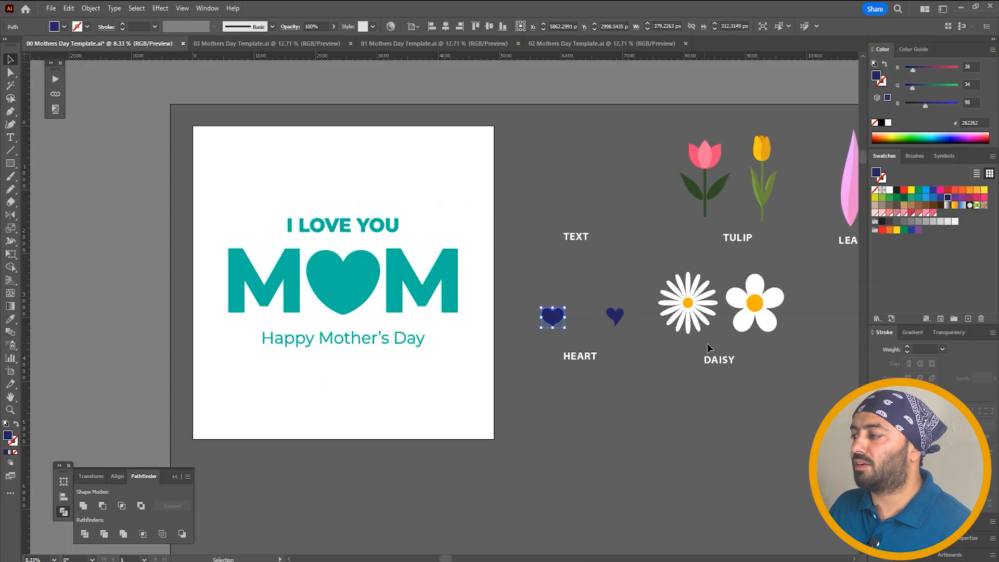
# Copy the complete teal artboard design from 00 Mothers Day Template and paste it in place into 02 Mothers Day Template.
pyautogui.moveTo(541, 181); pyautogui.dragTo(586, 193)
pyautogui.click(581, 43)
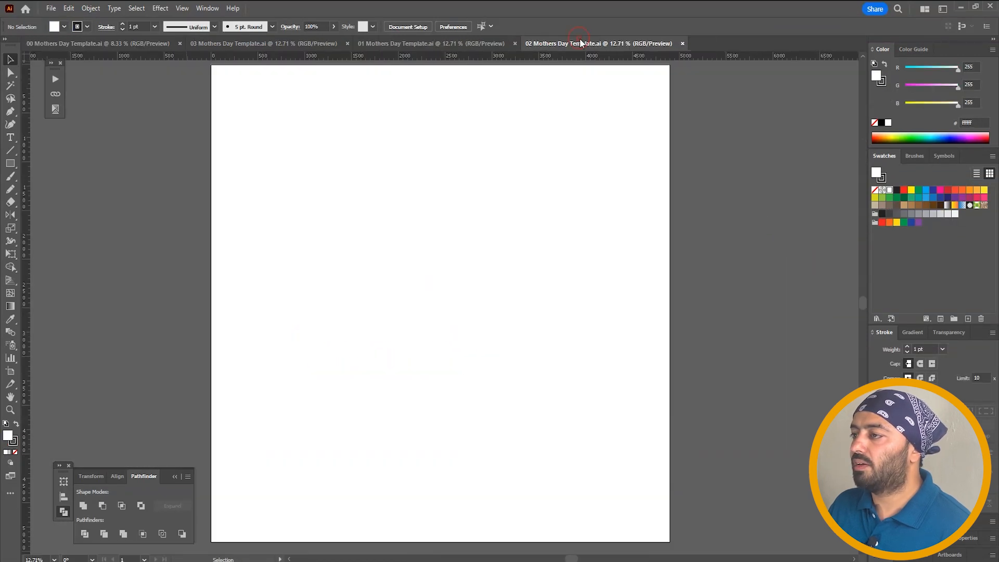
pyautogui.click(143, 40)
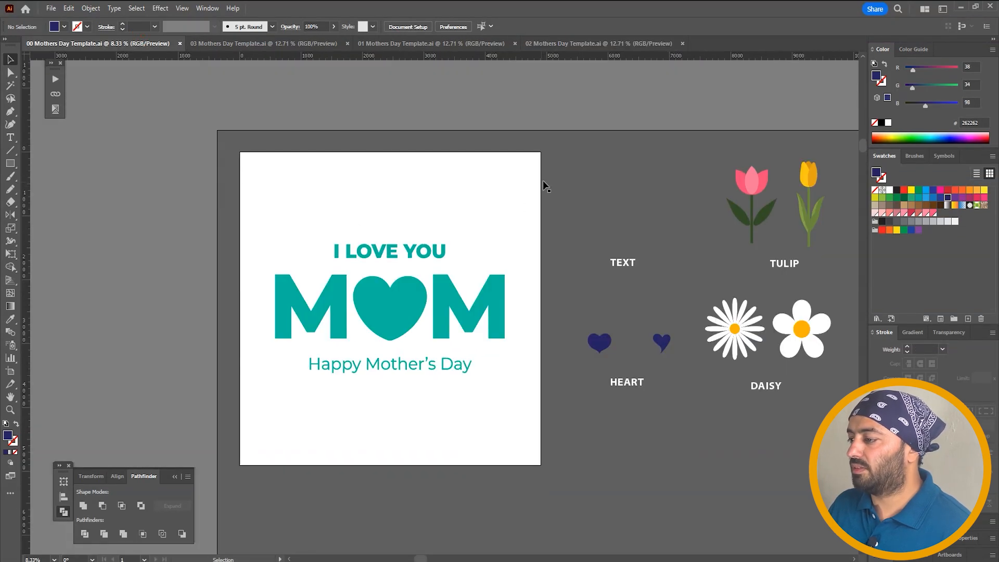
pyautogui.hotkey('ctrl', 'a')
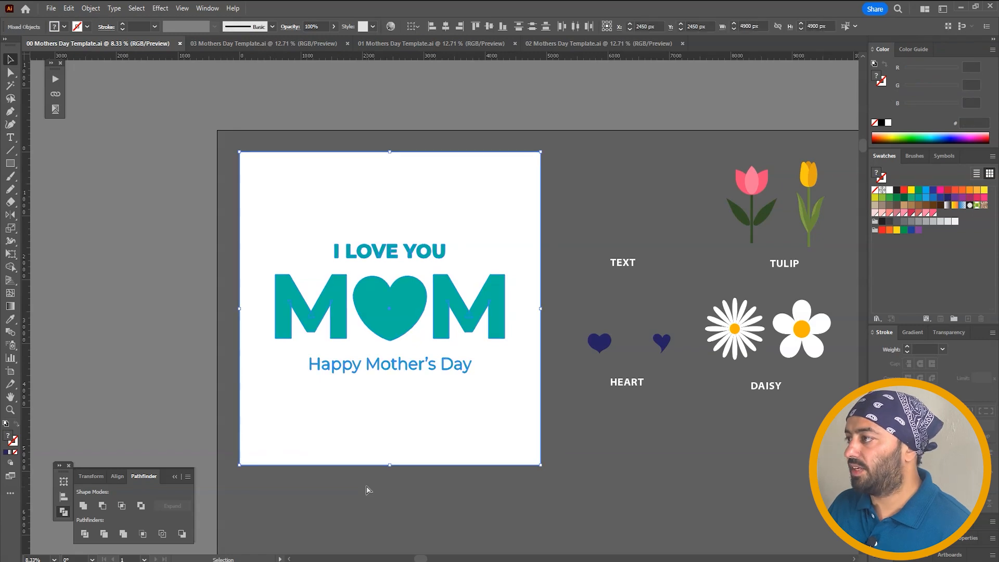
pyautogui.hotkey('ctrl', 'c')
pyautogui.click(552, 44)
pyautogui.hotkey('ctrl', 'shift', 'v')
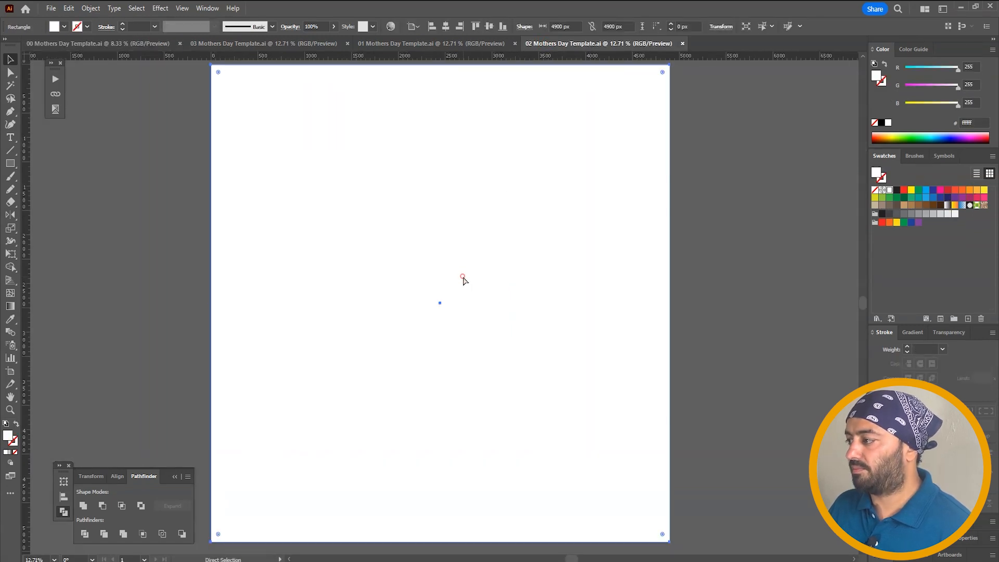
pyautogui.click(730, 261)
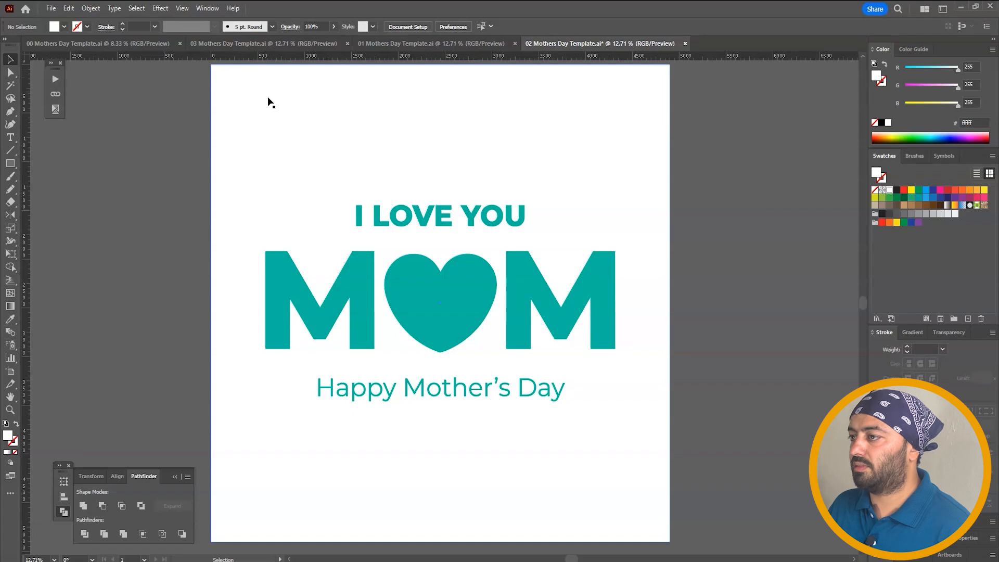
pyautogui.hotkey('ctrl', '-')
pyautogui.hotkey('ctrl', '-')
pyautogui.click(400, 307)
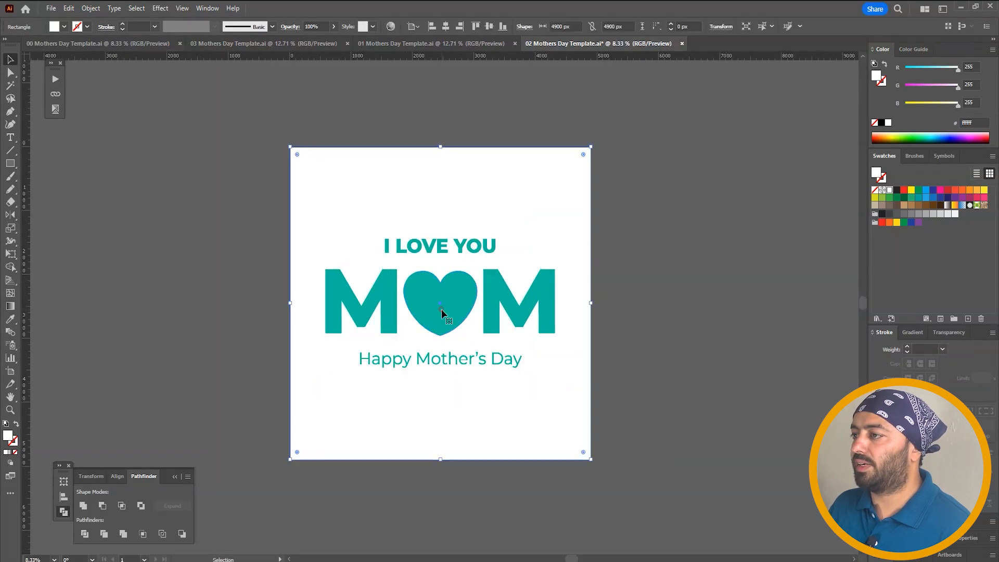
pyautogui.click(441, 309)
pyautogui.hotkey('ctrl', 'Tab')
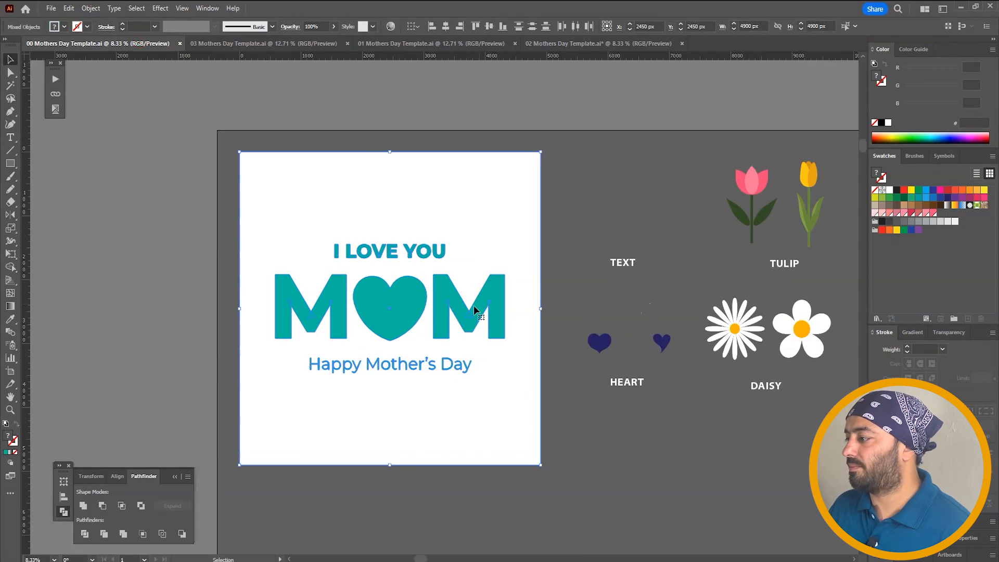
pyautogui.click(615, 243)
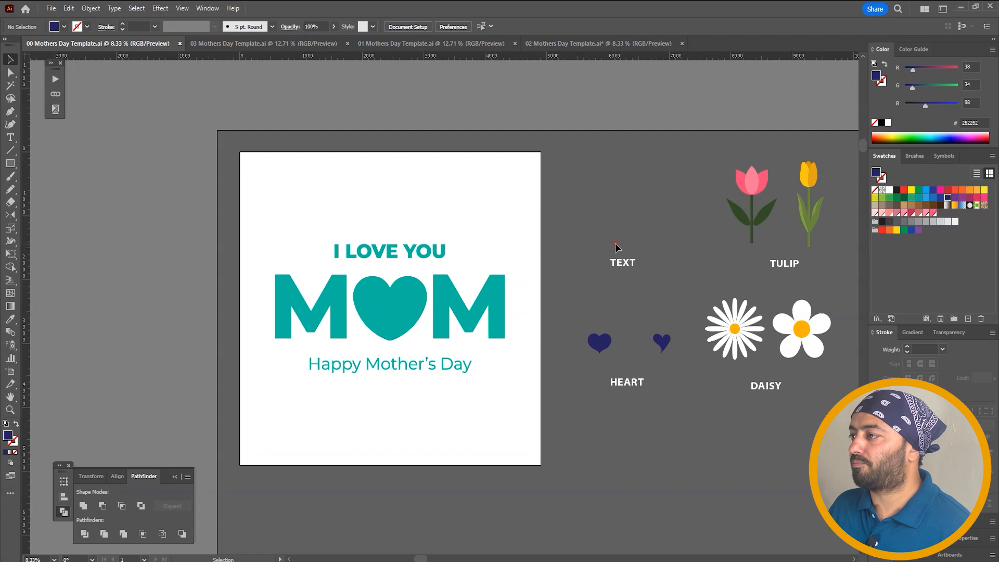
pyautogui.click(404, 44)
pyautogui.click(546, 43)
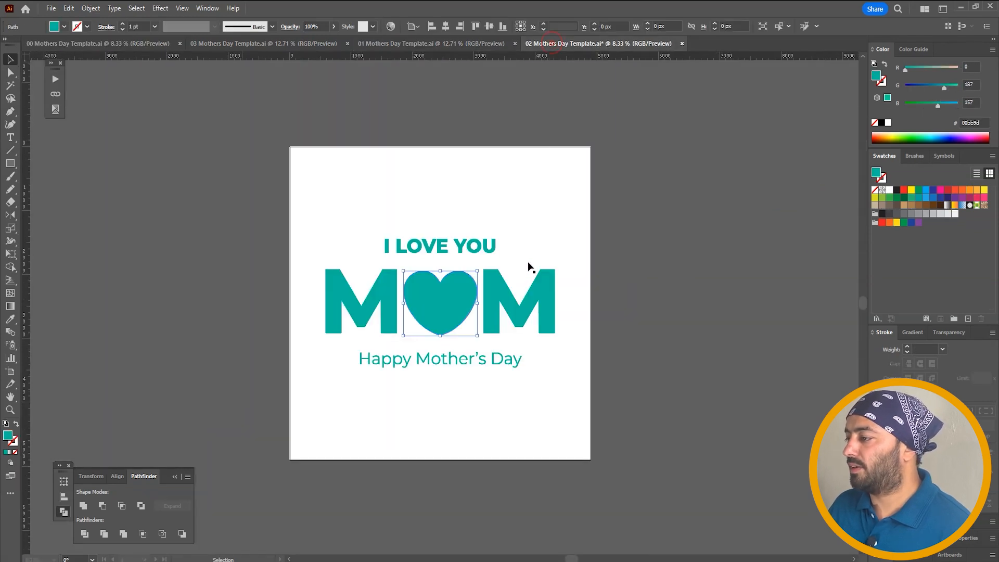
# Recolour only the heart between the two Ms pink, #ED547E, in 02 Mothers Day Template.
pyautogui.click(600, 318)
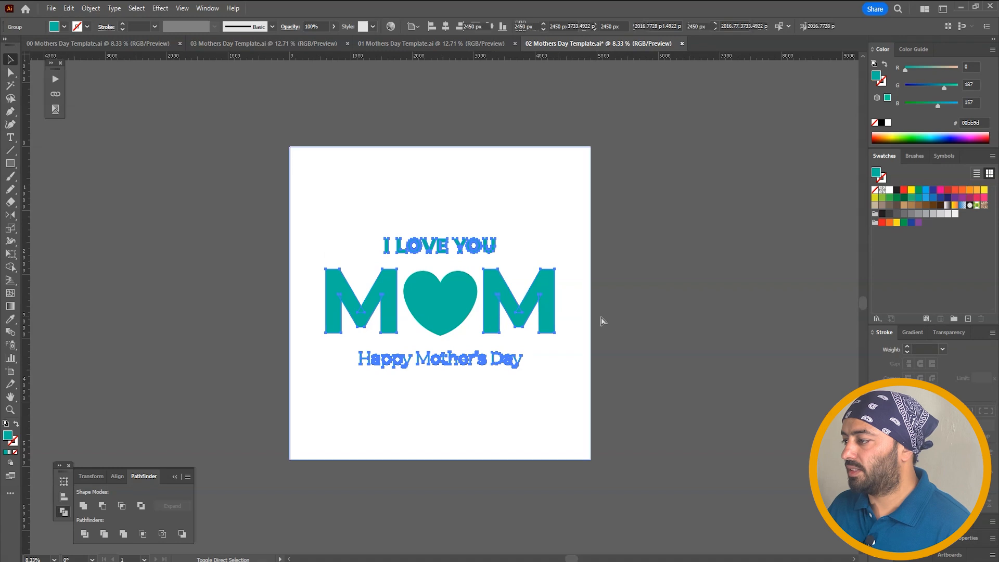
pyautogui.click(431, 282)
pyautogui.click(904, 191)
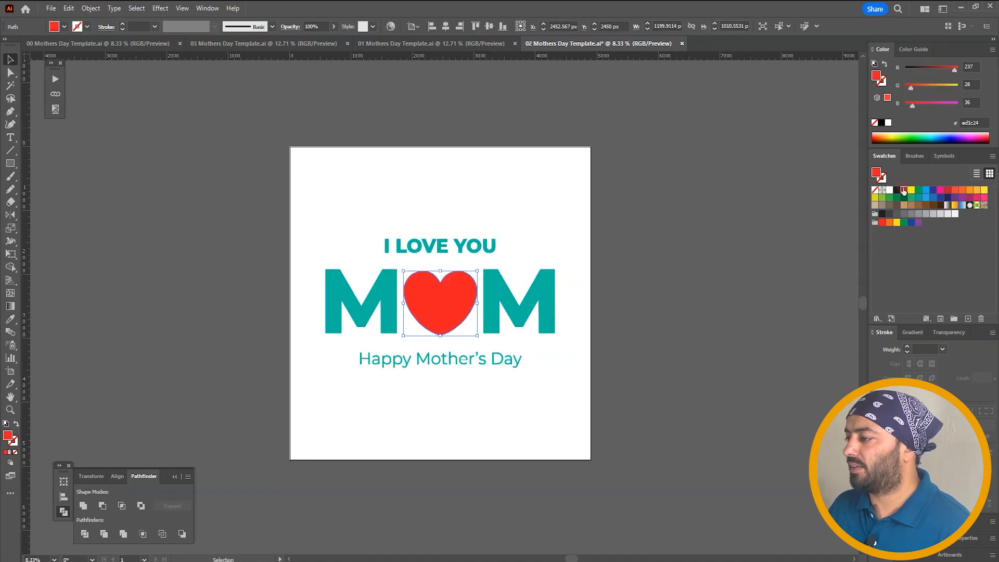
pyautogui.click(686, 180)
pyautogui.click(451, 289)
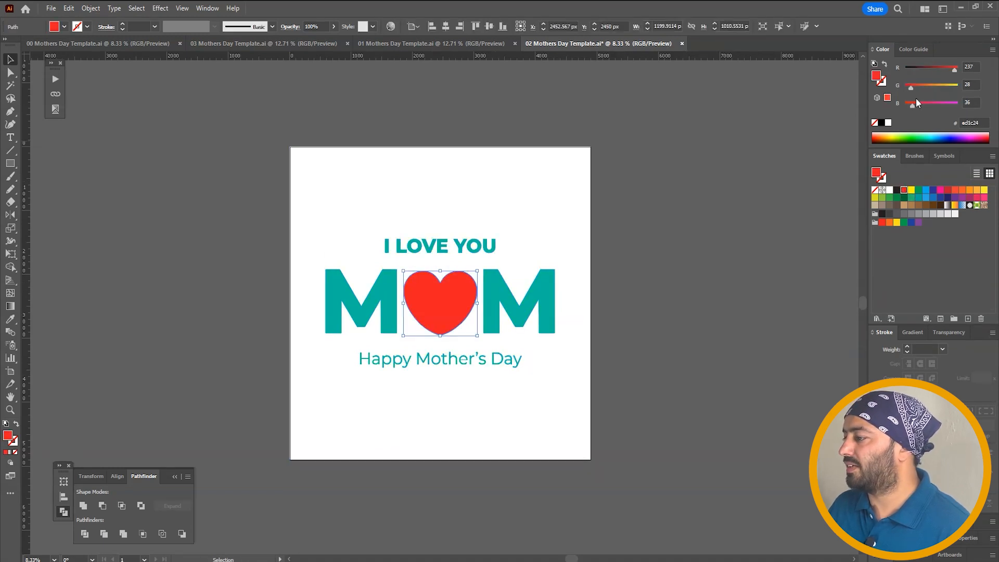
pyautogui.moveTo(914, 87); pyautogui.dragTo(930, 104)
pyautogui.click(728, 177)
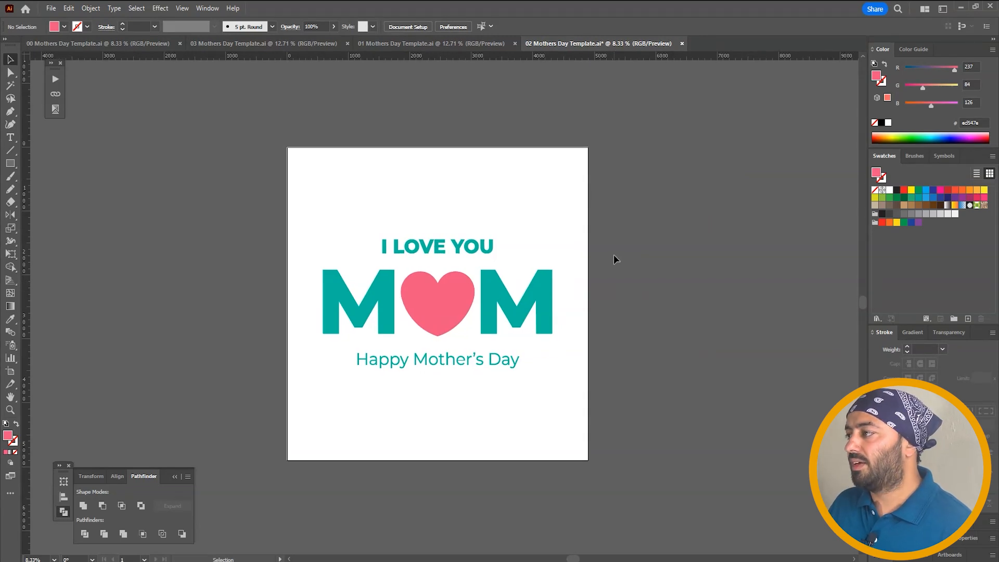
# Save 02 Mothers Day Template, and save an EPS copy of it in the Illustrator 10 EPS version.
pyautogui.hotkey('ctrl', 's')
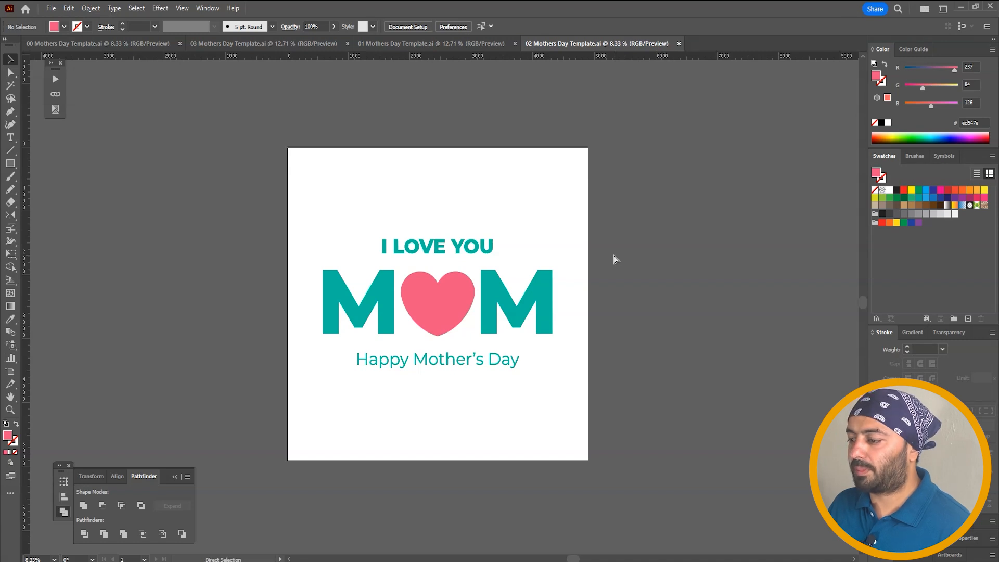
pyautogui.hotkey('ctrl', 'shift', 's')
pyautogui.click(156, 453)
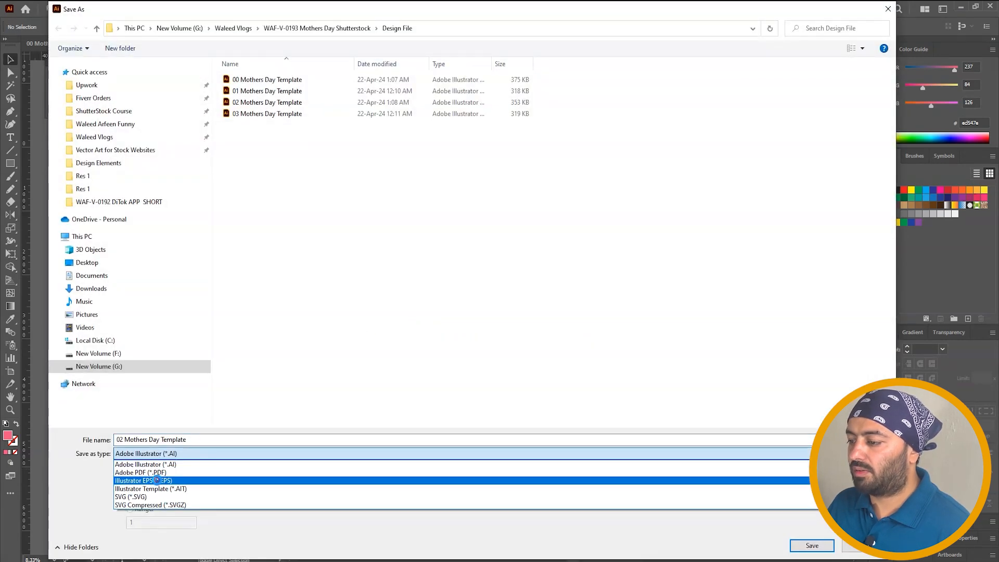
pyautogui.click(144, 485)
pyautogui.click(811, 545)
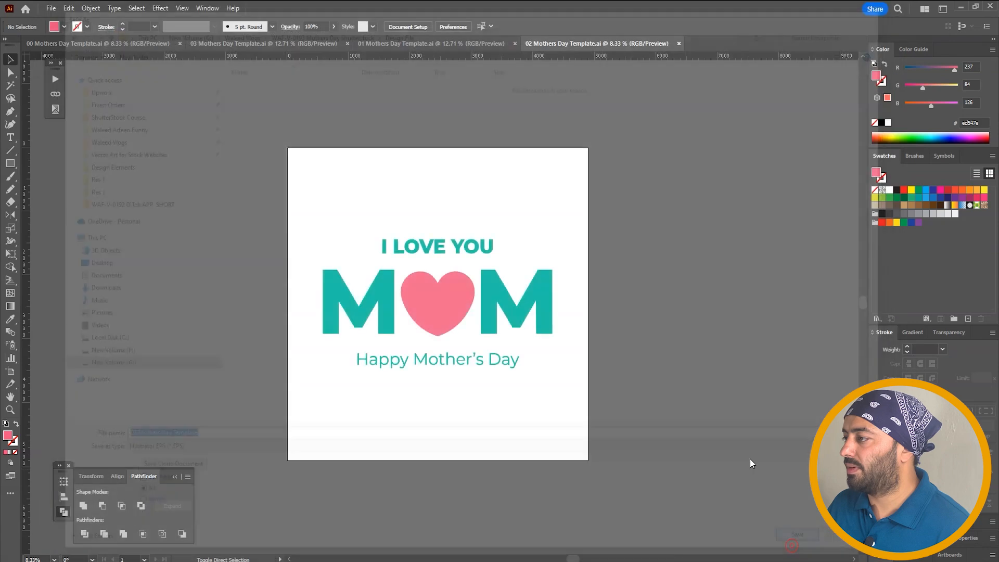
pyautogui.click(513, 133)
pyautogui.click(500, 255)
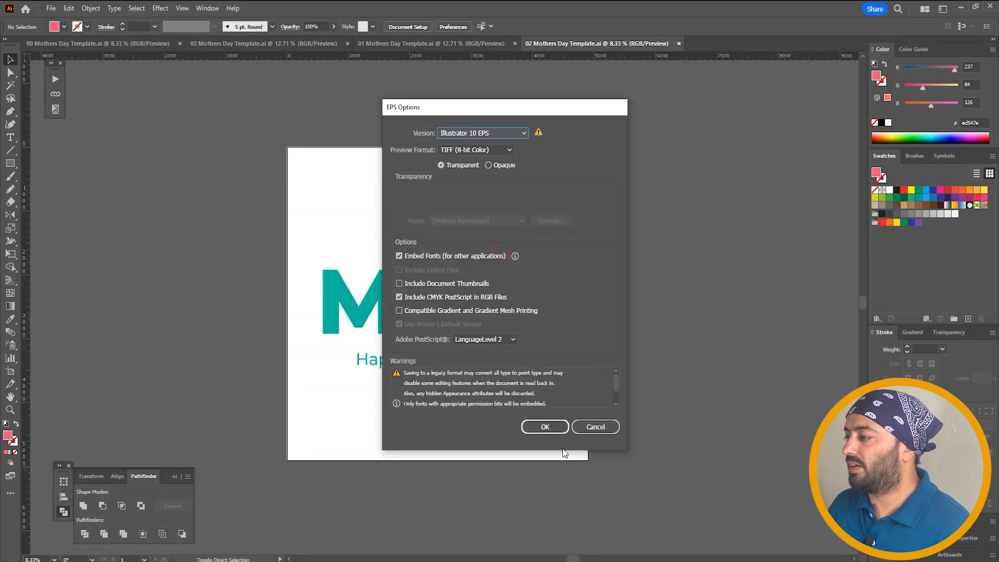
pyautogui.click(542, 424)
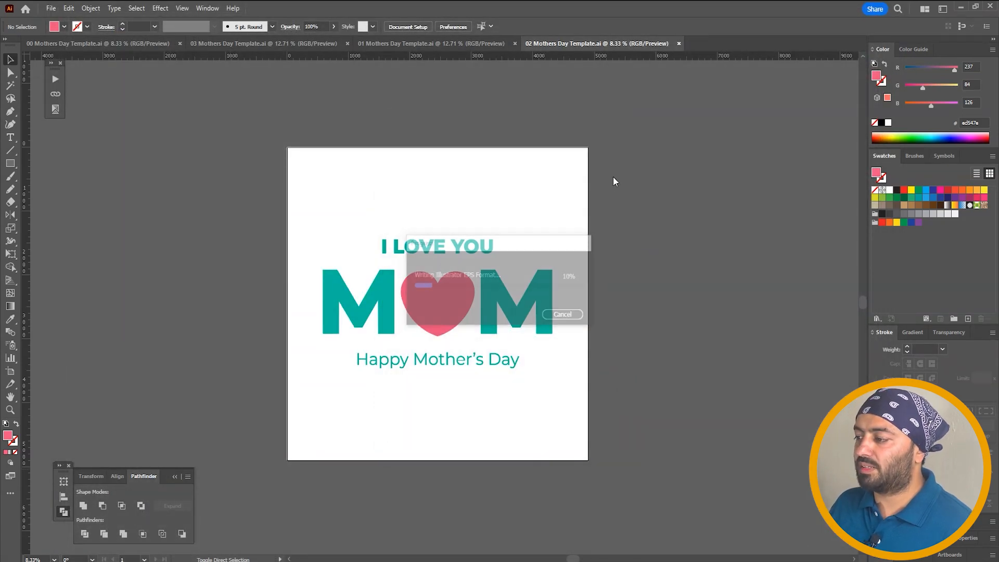
# Copy the complete design from 02 Mothers Day Template into 01 Mothers Day Template, with the white background rectangle behind the artwork.
pyautogui.moveTo(629, 164); pyautogui.dragTo(252, 519)
pyautogui.click(410, 348)
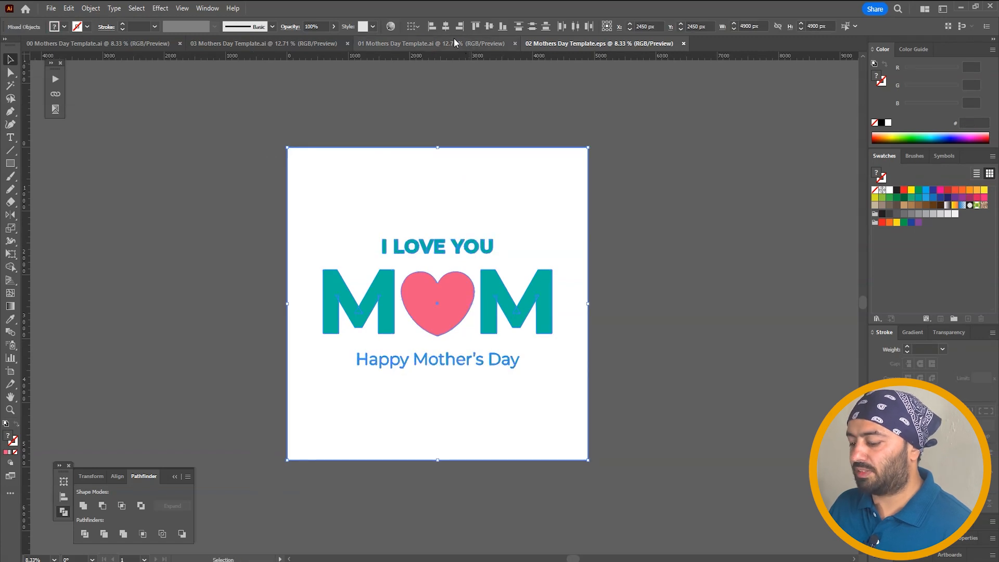
pyautogui.click(437, 43)
pyautogui.click(477, 214)
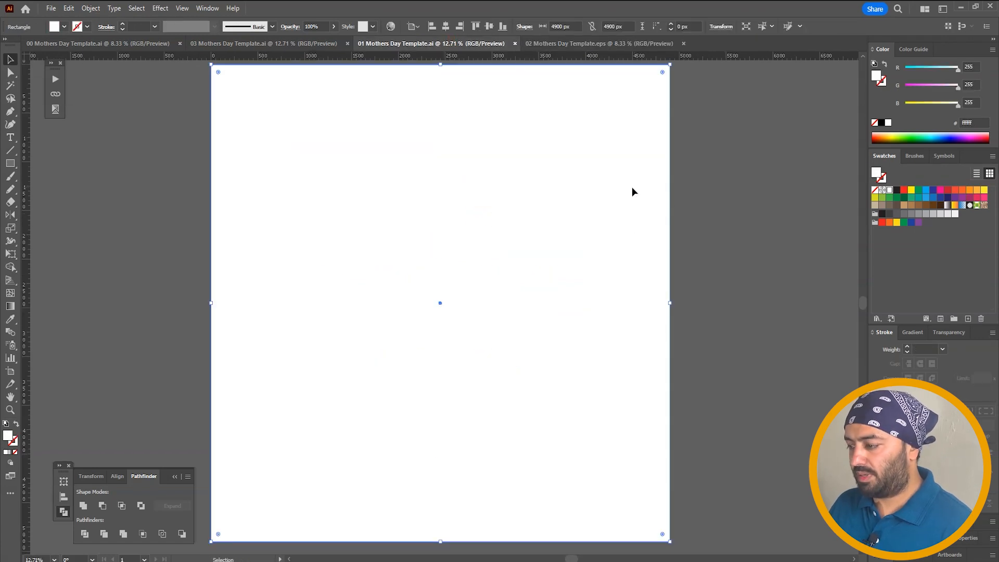
pyautogui.hotkey('ctrl', 'shift', '[')
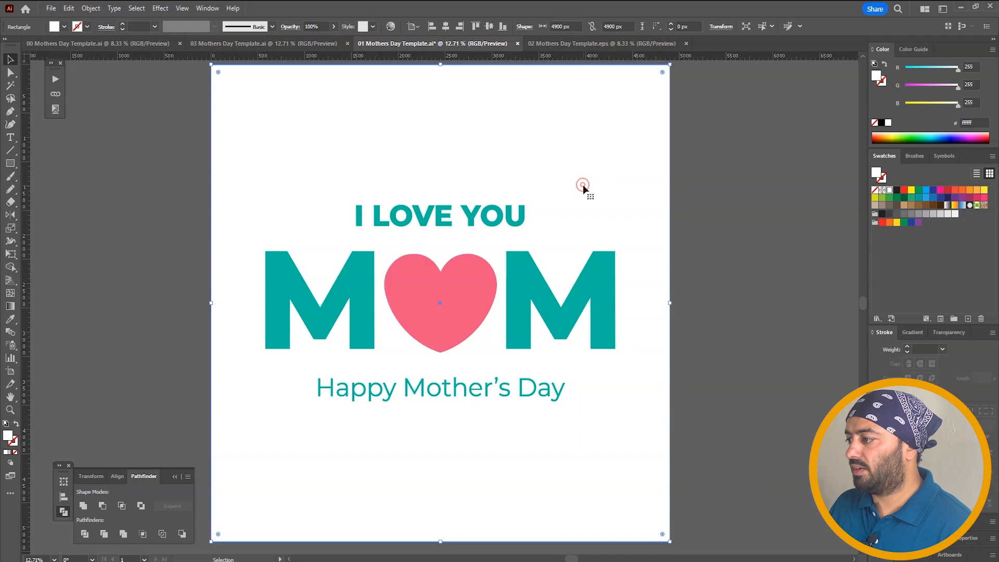
# Fill the background rectangle in 01 Mothers Day Template with the teal of the M letters, #00BB9D.
pyautogui.press('i')
pyautogui.click(522, 280)
pyautogui.press('v')
pyautogui.click(692, 221)
# Recolour the two Ms, the I LOVE YOU line and the Happy Mother's Day line white.
pyautogui.click(375, 197)
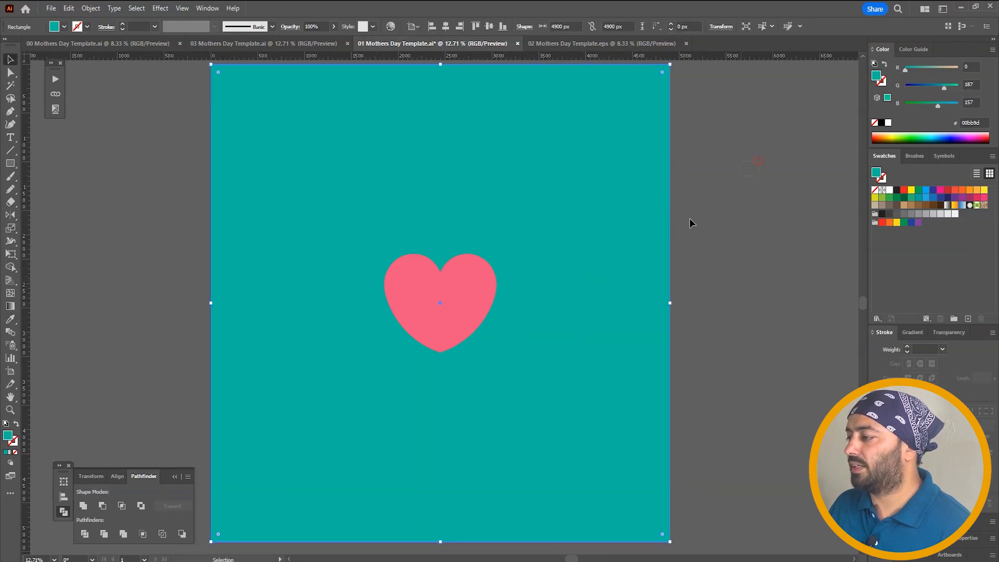
pyautogui.keyDown('shift'); pyautogui.click(576, 283); pyautogui.keyUp('shift')
pyautogui.click(723, 163)
pyautogui.click(604, 295)
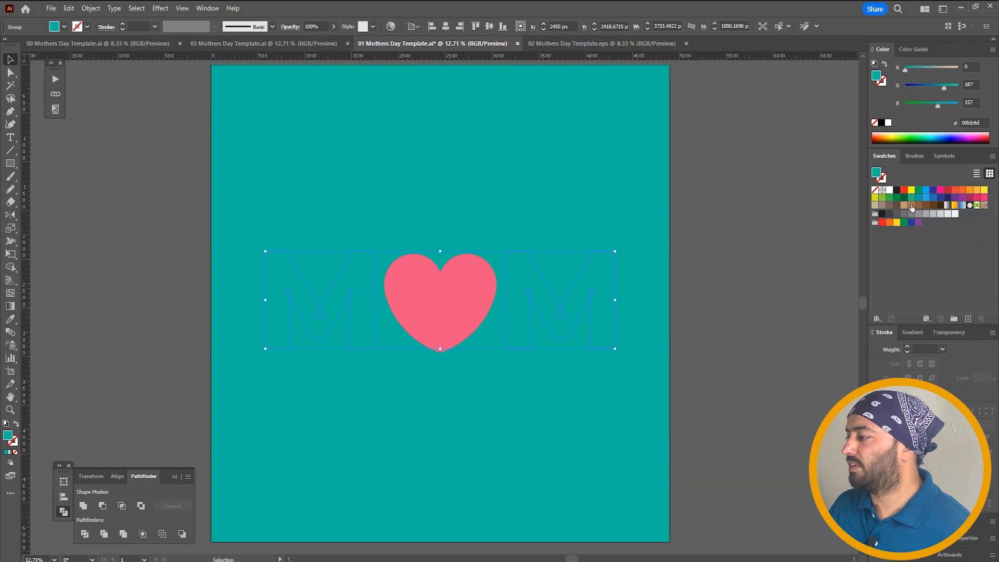
pyautogui.click(889, 190)
pyautogui.click(524, 203)
pyautogui.click(429, 208)
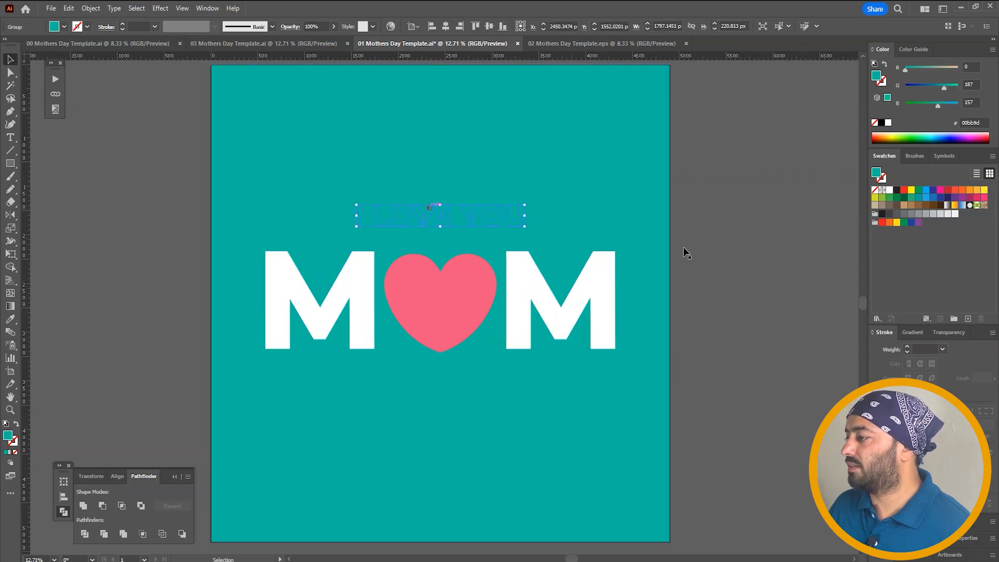
pyautogui.click(892, 193)
pyautogui.click(475, 432)
pyautogui.click(457, 398)
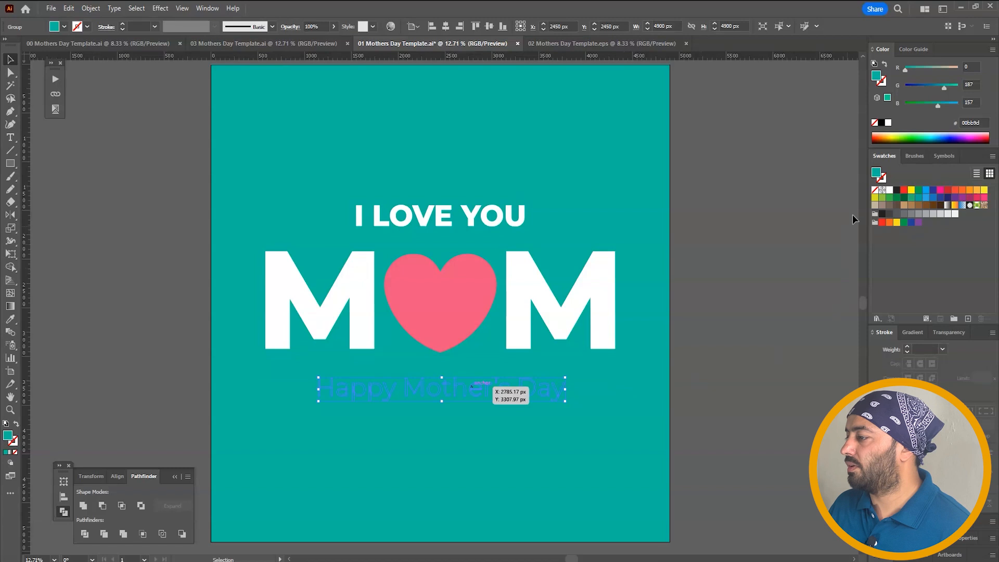
pyautogui.click(888, 192)
pyautogui.click(770, 193)
# Save 01 Mothers Day Template, and save an EPS copy of it in the Illustrator 10 EPS version.
pyautogui.hotkey('ctrl', '0')
pyautogui.rightClick(719, 246)
pyautogui.click(718, 218)
pyautogui.hotkey('ctrl', 's')
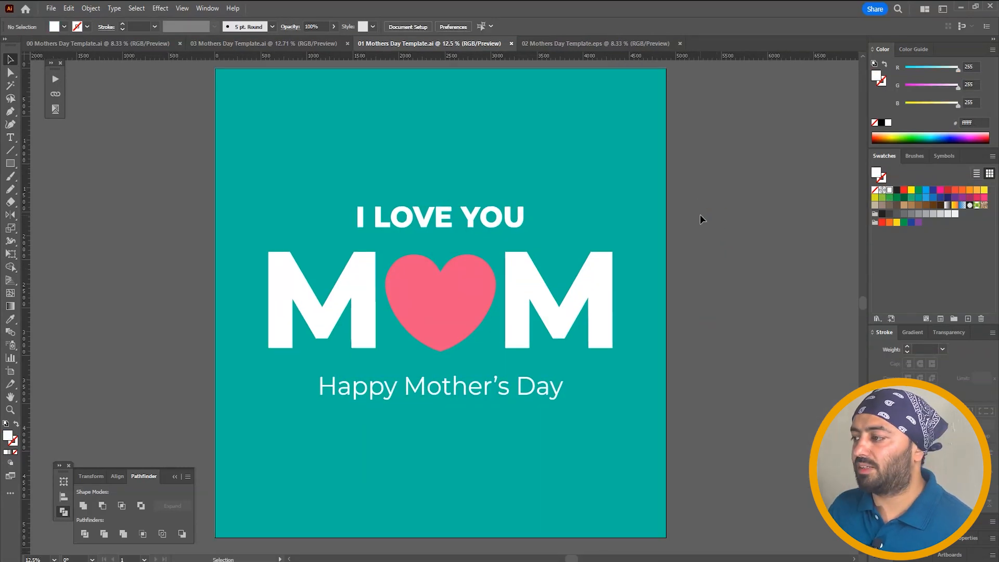
pyautogui.hotkey('ctrl', 'a')
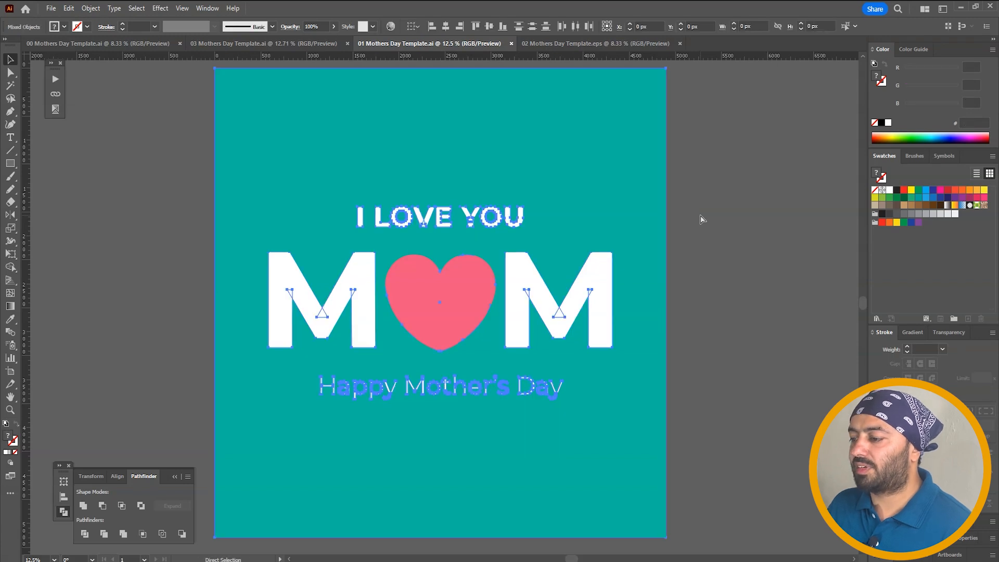
pyautogui.hotkey('ctrl', 'shift', 's')
pyautogui.click(170, 453)
pyautogui.click(156, 473)
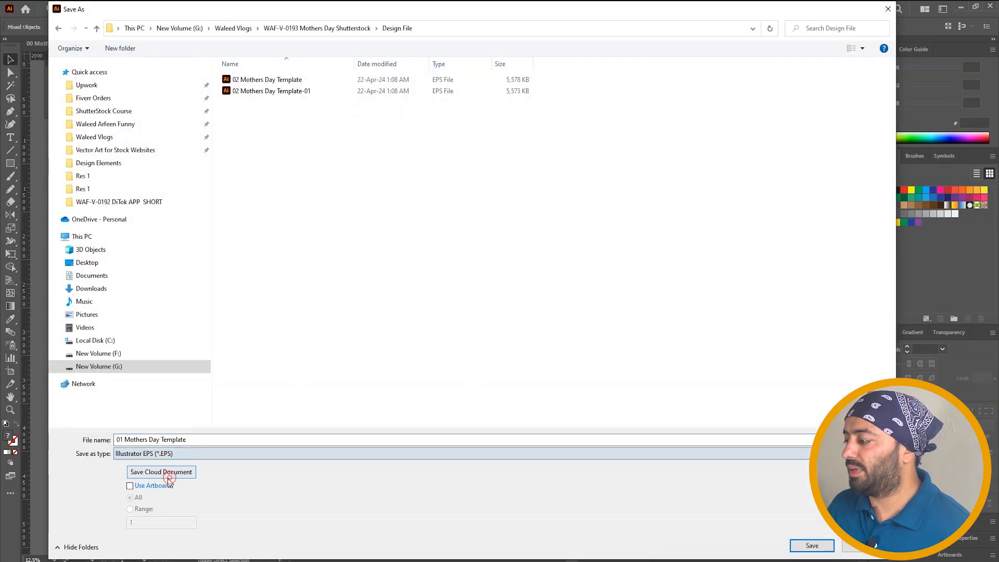
pyautogui.click(811, 545)
pyautogui.click(473, 133)
pyautogui.click(495, 254)
pyautogui.click(544, 427)
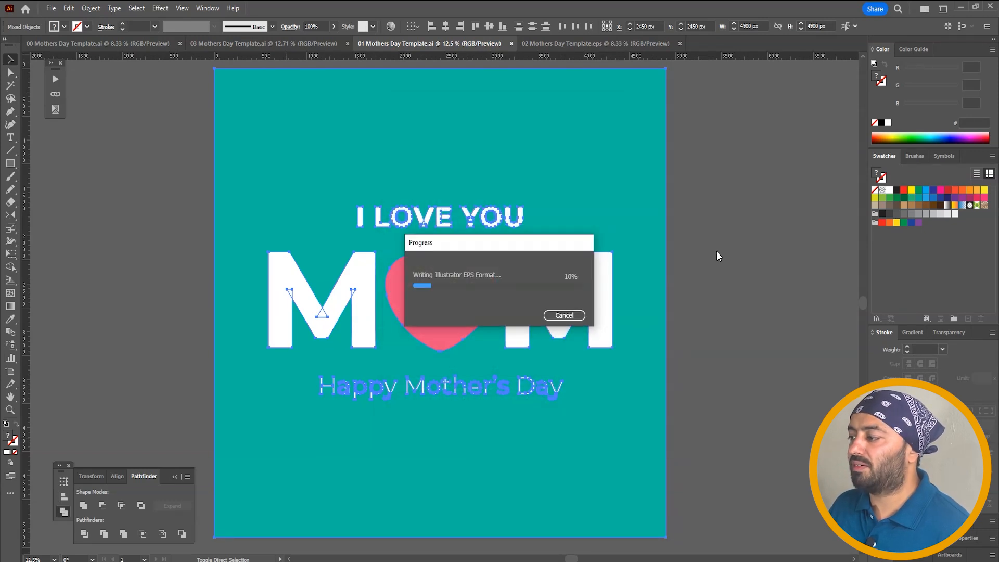
pyautogui.click(715, 251)
# Copy the pink leaf from 00 Mothers Day Template into 03 Mothers Day Template and place it beside the artboard.
pyautogui.click(125, 45)
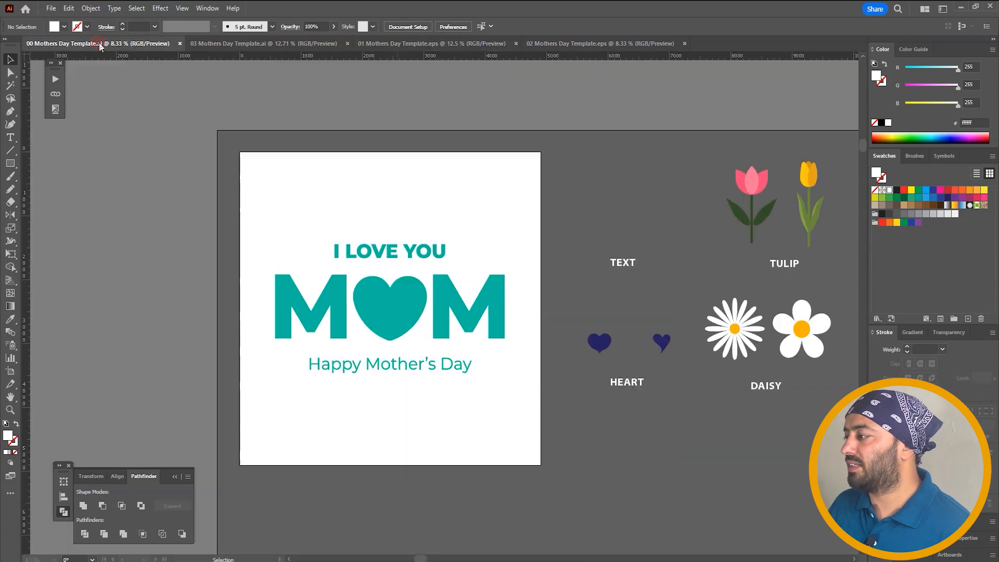
pyautogui.moveTo(717, 325); pyautogui.dragTo(578, 322)
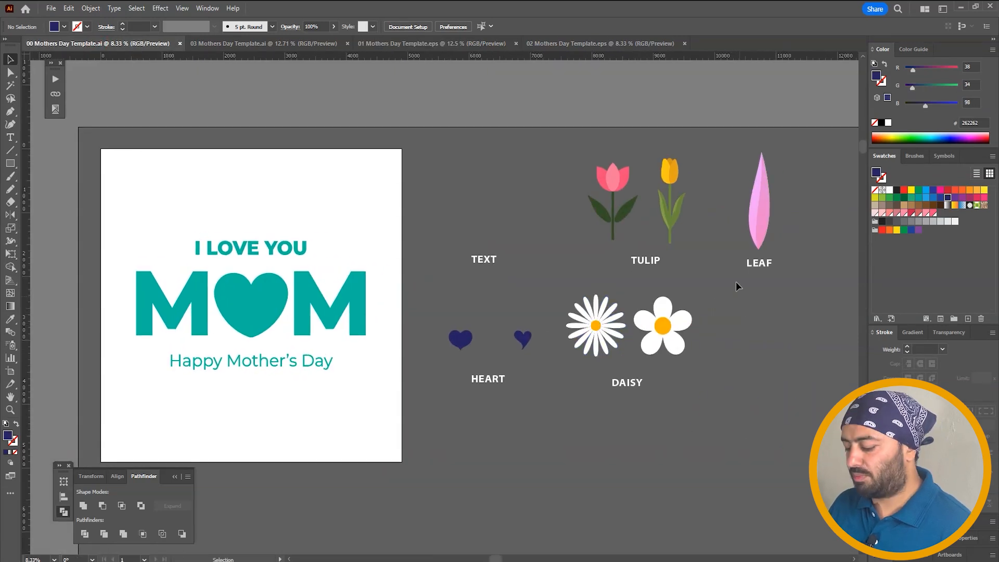
pyautogui.click(758, 210)
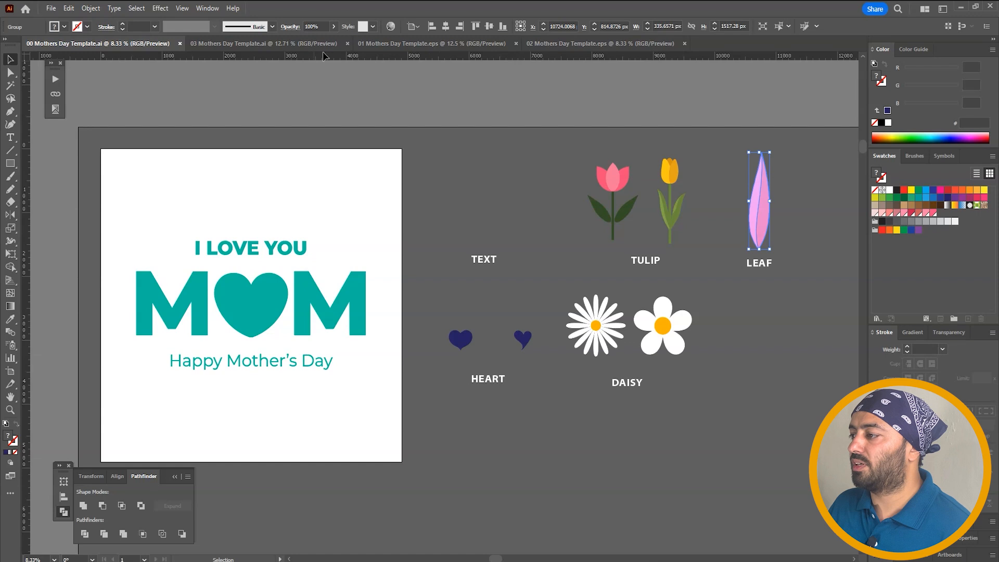
pyautogui.click(416, 44)
pyautogui.click(548, 45)
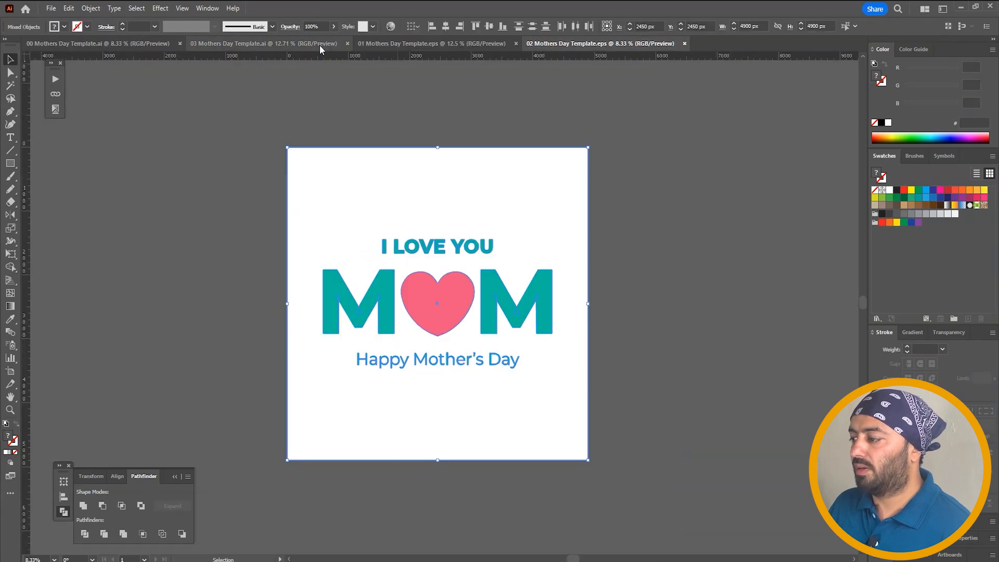
pyautogui.click(319, 45)
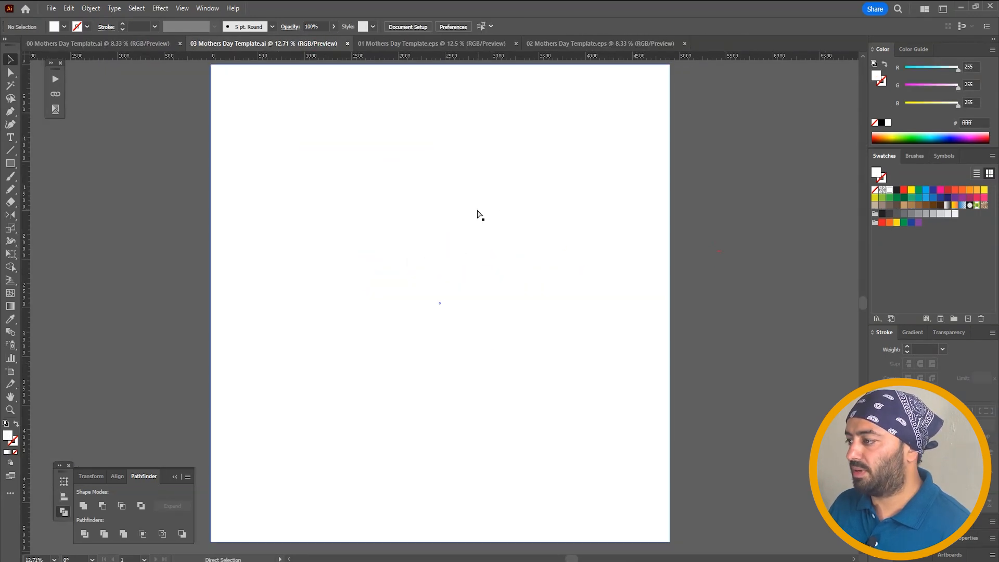
pyautogui.hotkey('ctrl', 'v')
pyautogui.moveTo(429, 288); pyautogui.dragTo(725, 271)
pyautogui.click(125, 44)
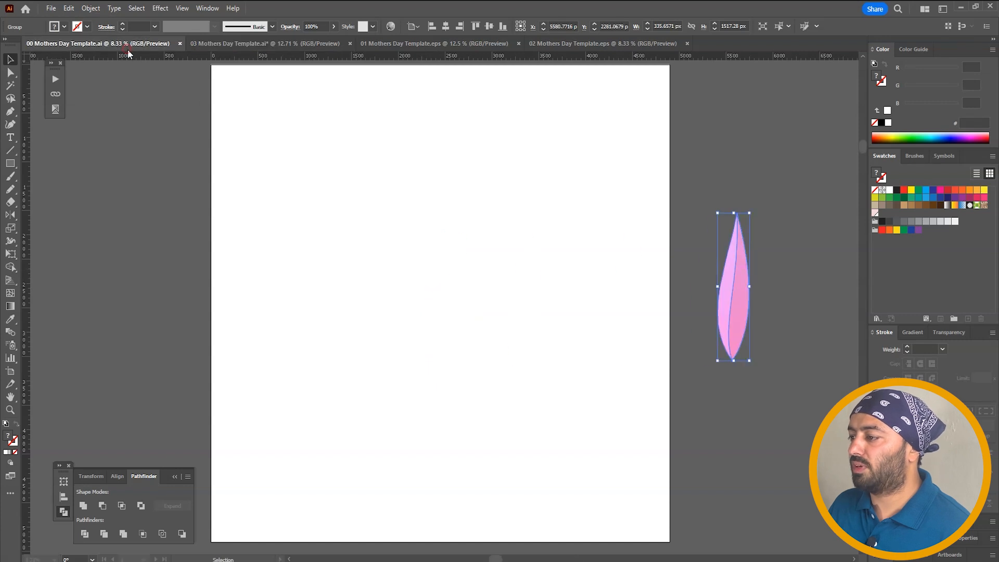
pyautogui.click(313, 291)
pyautogui.click(391, 44)
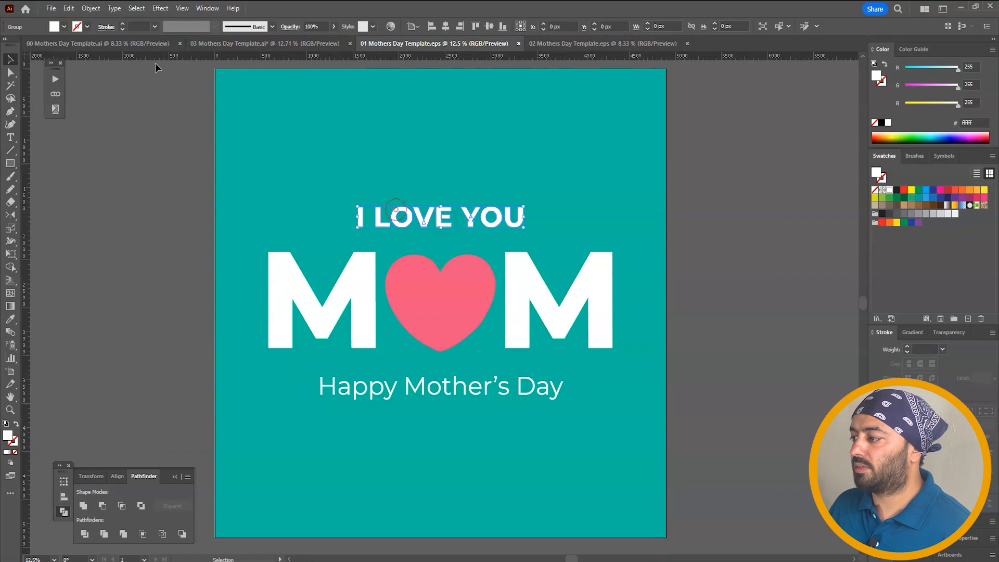
pyautogui.click(99, 44)
pyautogui.click(479, 281)
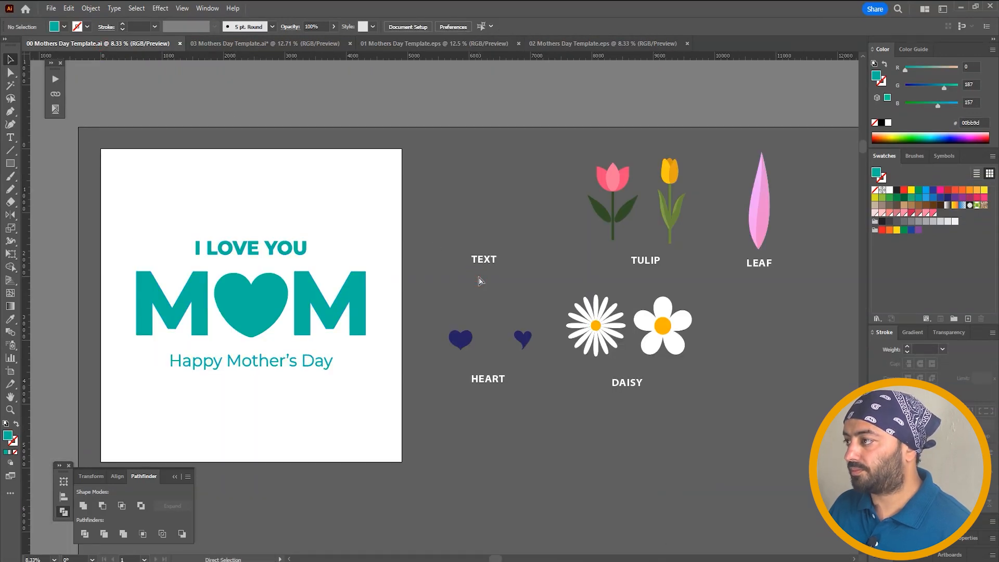
# Add the text MOM to the artboard of 03 Mothers Day Template and enlarge it to about 348 pt.
pyautogui.click(265, 43)
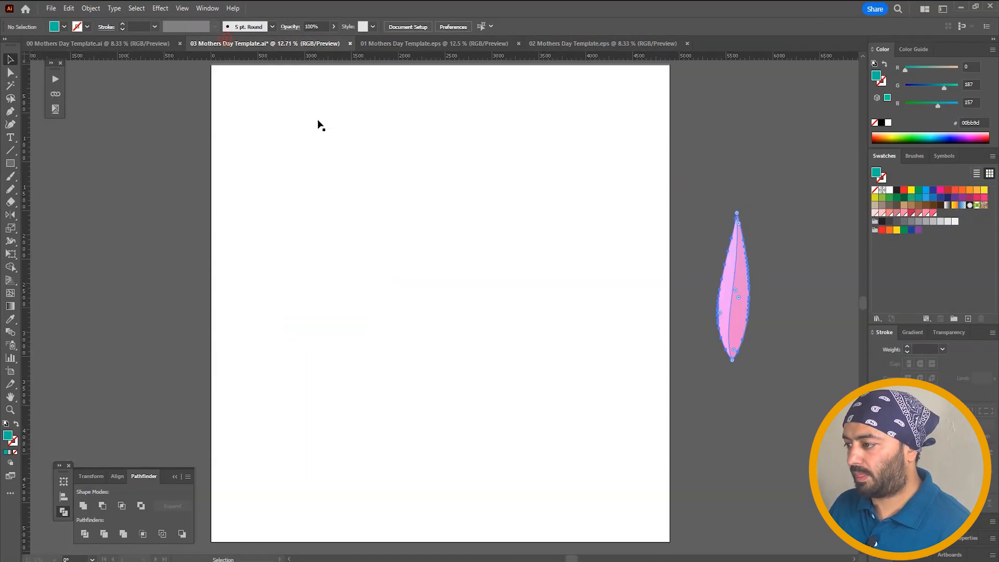
pyautogui.press('t')
pyautogui.click(348, 282)
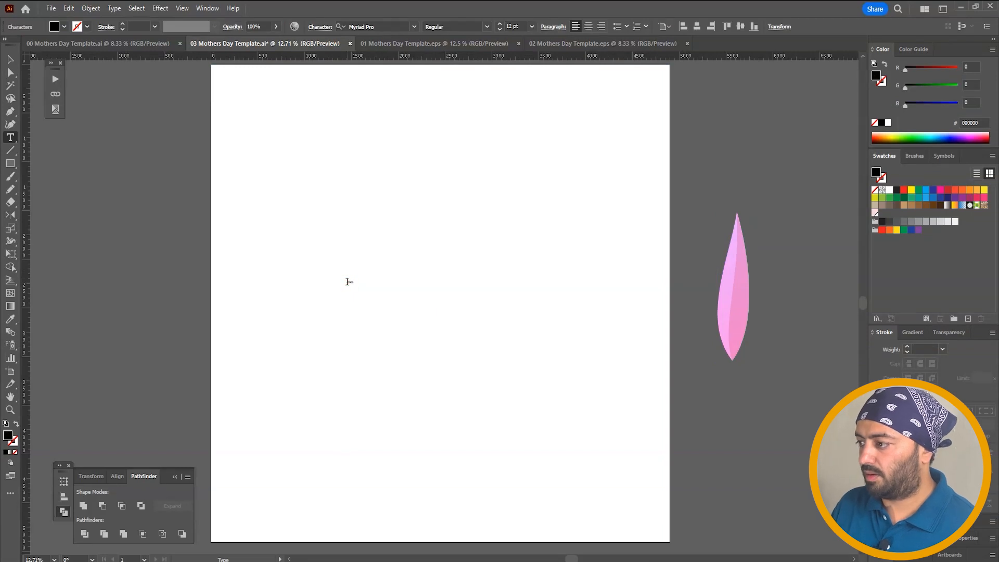
pyautogui.press('Escape')
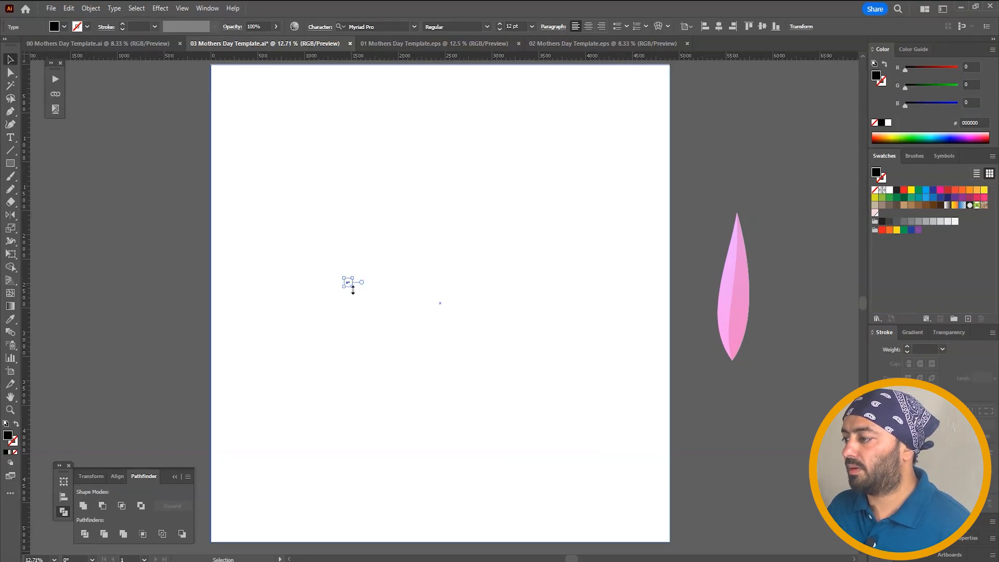
pyautogui.moveTo(352, 289); pyautogui.dragTo(757, 517)
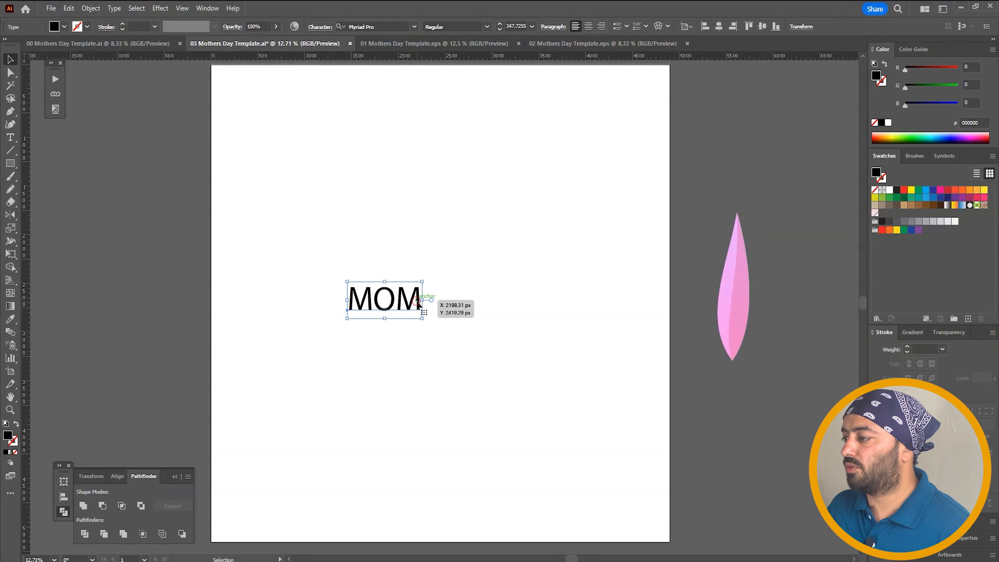
pyautogui.moveTo(422, 281); pyautogui.dragTo(563, 165)
pyautogui.moveTo(268, 343); pyautogui.dragTo(383, 323)
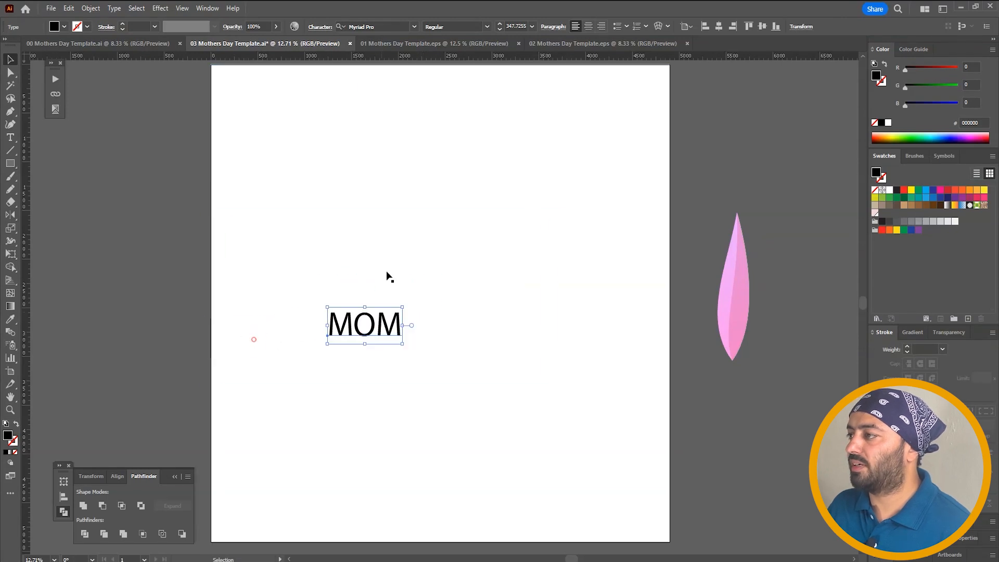
# Apply a bold font from the Sans Serif classification to the MOM text and convert the text to outlines.
pyautogui.click(413, 26)
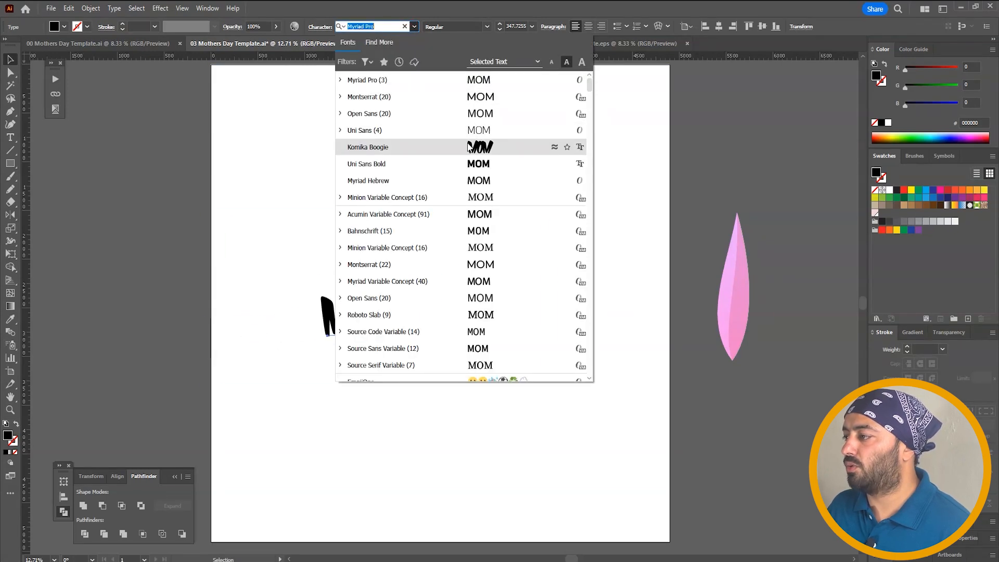
pyautogui.click(371, 62)
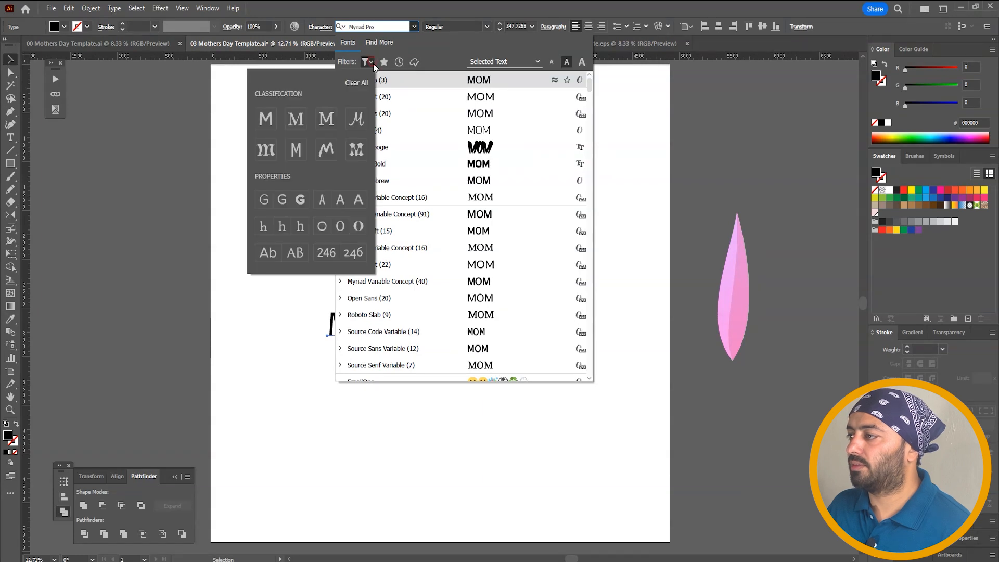
pyautogui.click(266, 120)
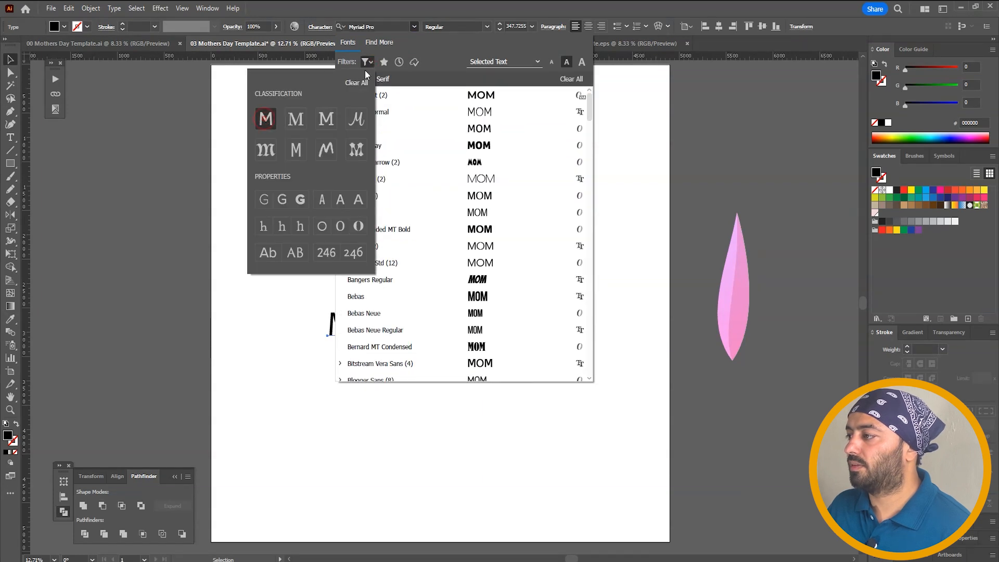
pyautogui.click(491, 148)
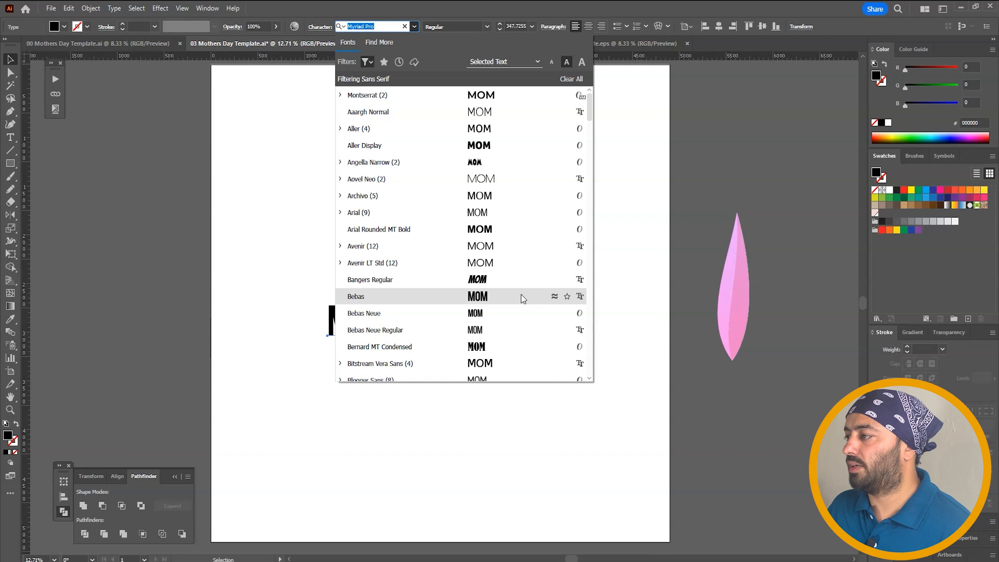
pyautogui.click(504, 150)
pyautogui.moveTo(385, 325); pyautogui.dragTo(560, 199)
pyautogui.hotkey('ctrl', 'shift', 'o')
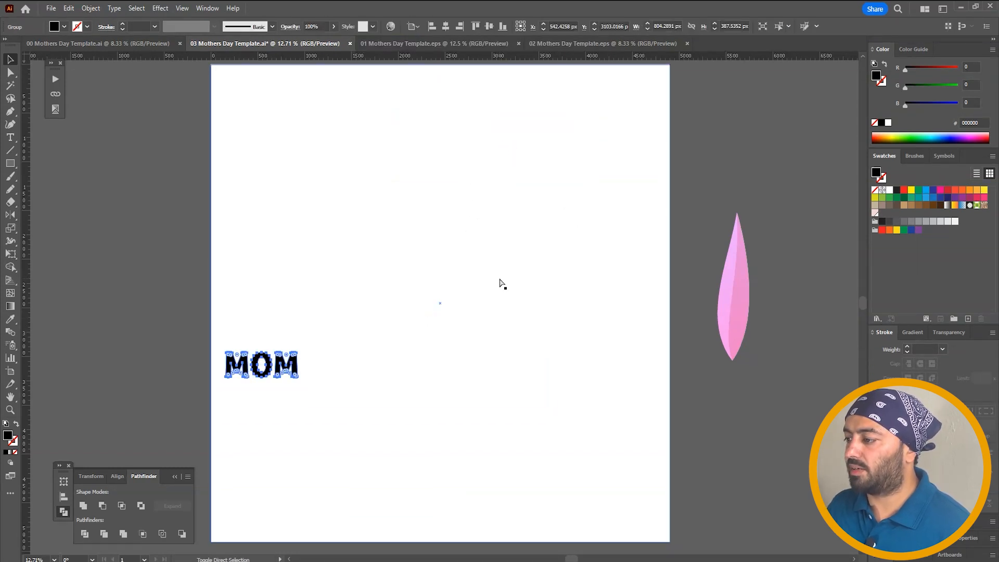
# Enlarge the outlined MOM lettering on the artboard and place a duplicate of it beside the artboard.
pyautogui.moveTo(300, 354); pyautogui.dragTo(611, 239)
pyautogui.moveTo(573, 300); pyautogui.dragTo(416, 237)
pyautogui.moveTo(311, 235); pyautogui.dragTo(757, 235)
pyautogui.moveTo(696, 235); pyautogui.dragTo(499, 257)
# Place resized and rotated copies of the pink leaf over the lower part of the duplicate MOM's first M.
pyautogui.click(409, 173)
pyautogui.moveTo(382, 179); pyautogui.dragTo(417, 198)
pyautogui.press('z')
pyautogui.click(273, 405)
pyautogui.press('v')
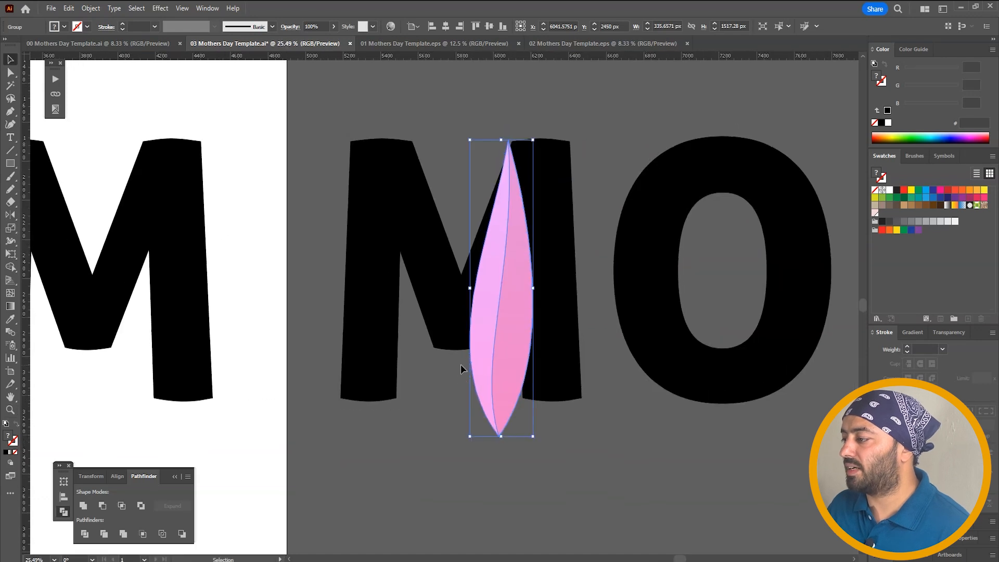
pyautogui.moveTo(502, 340); pyautogui.dragTo(551, 311)
pyautogui.moveTo(567, 180); pyautogui.dragTo(347, 193)
pyautogui.moveTo(382, 121); pyautogui.dragTo(388, 240)
pyautogui.moveTo(329, 332); pyautogui.dragTo(436, 354)
pyautogui.moveTo(384, 402)
pyautogui.mouseDown()
pyautogui.moveTo(367, 401)
pyautogui.moveTo(466, 345)
pyautogui.moveTo(544, 381)
pyautogui.moveTo(550, 361)
pyautogui.mouseUp()
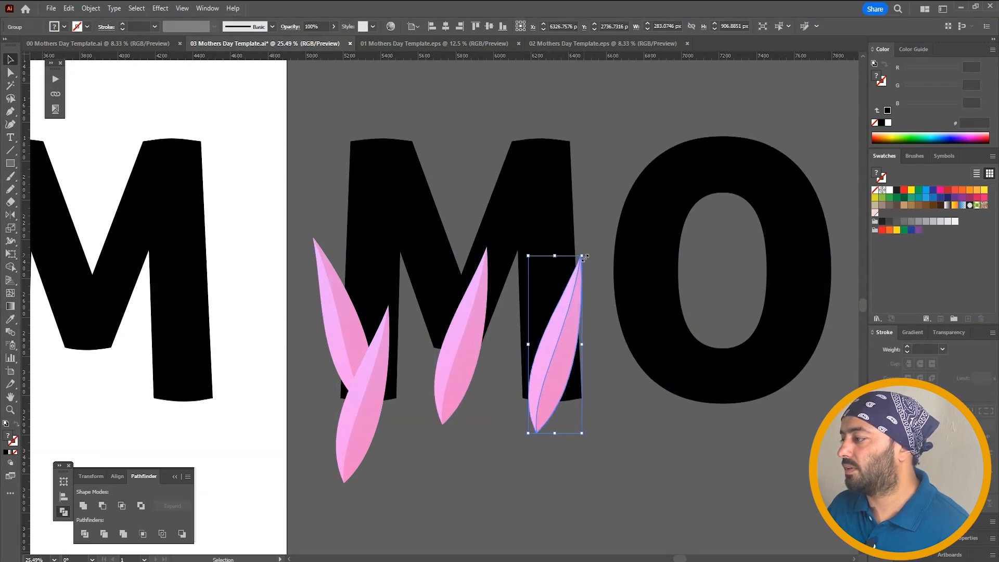
pyautogui.moveTo(586, 251)
pyautogui.mouseDown()
pyautogui.moveTo(575, 240)
pyautogui.moveTo(577, 266)
pyautogui.moveTo(590, 232)
pyautogui.mouseUp()
# Copy the pink leaf onto the O and last M of the duplicate lettering, varying each copy's angle.
pyautogui.moveTo(568, 278); pyautogui.dragTo(510, 372)
pyautogui.moveTo(541, 294); pyautogui.dragTo(486, 286)
pyautogui.moveTo(494, 385); pyautogui.dragTo(518, 403)
pyautogui.moveTo(556, 394); pyautogui.dragTo(292, 363)
pyautogui.moveTo(375, 368); pyautogui.dragTo(668, 365)
pyautogui.moveTo(702, 263); pyautogui.dragTo(687, 255)
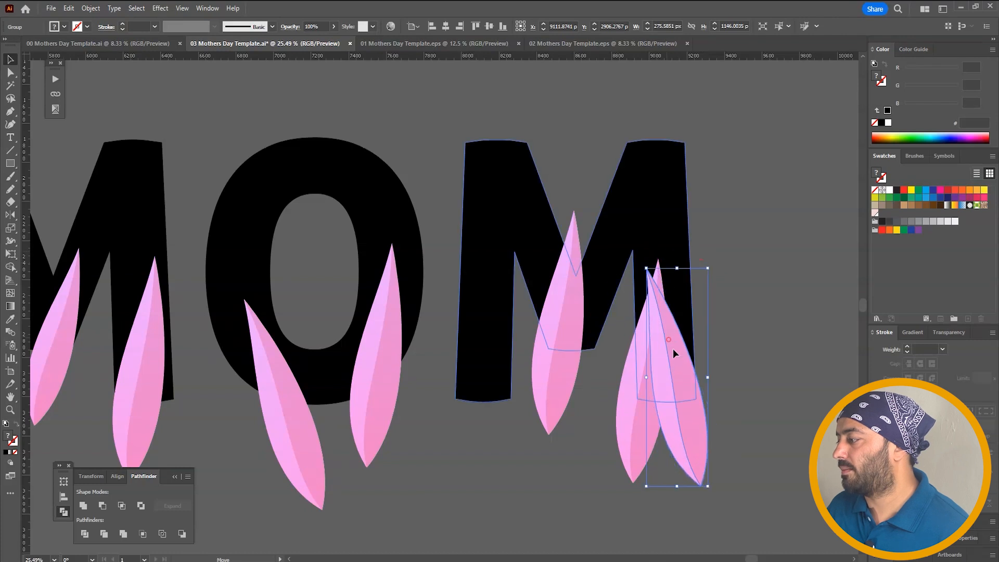
pyautogui.moveTo(673, 349); pyautogui.dragTo(462, 250)
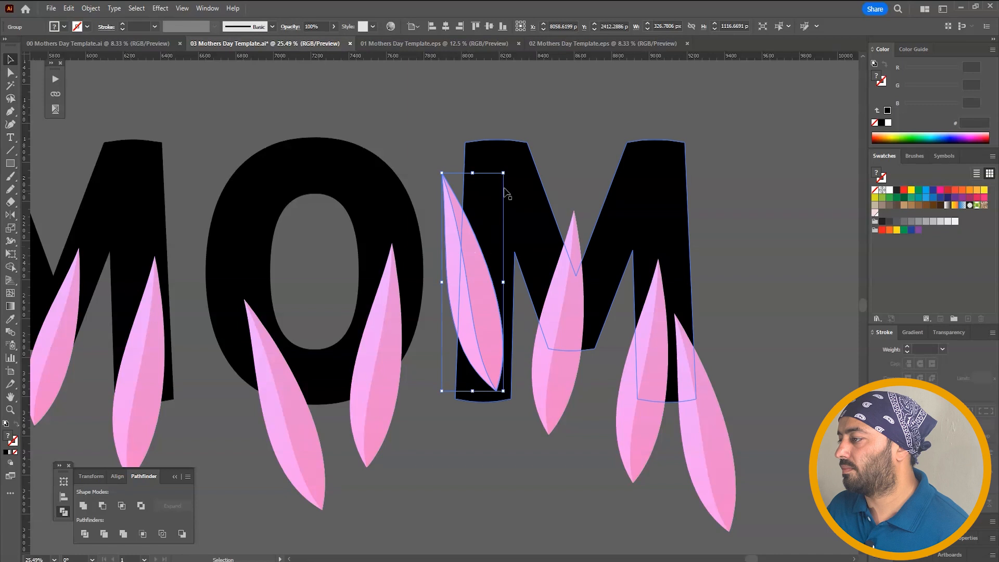
pyautogui.moveTo(504, 169); pyautogui.dragTo(494, 165)
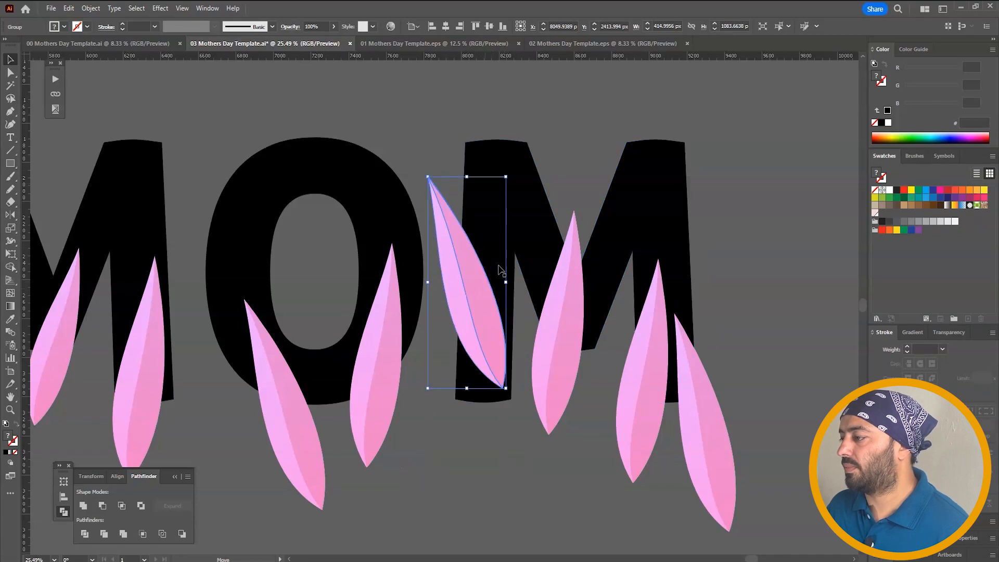
pyautogui.click(536, 123)
pyautogui.moveTo(535, 123); pyautogui.dragTo(699, 129)
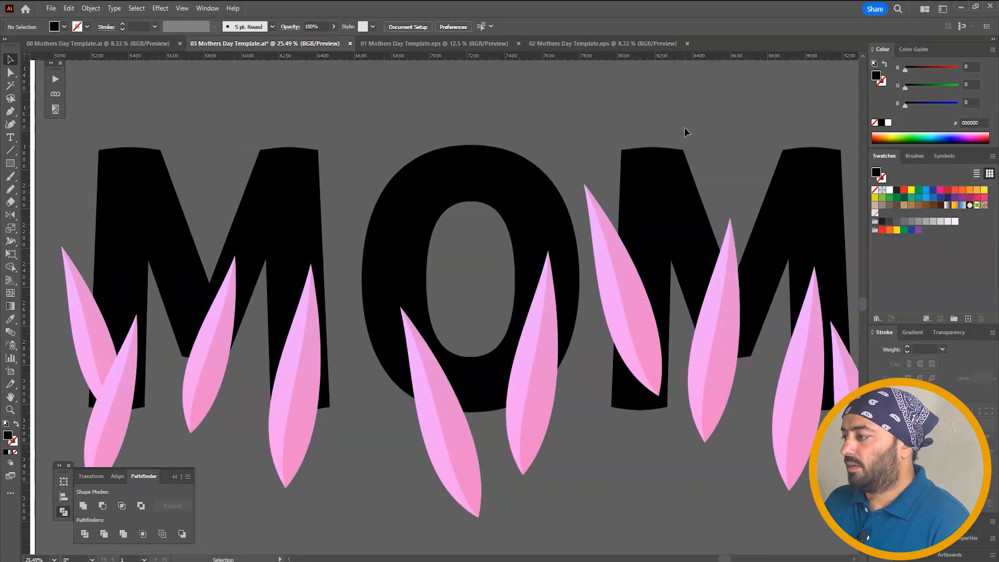
# Bring the duplicate MOM lettering in front of the leaves and ungroup its letters.
pyautogui.hotkey('ctrl', '-')
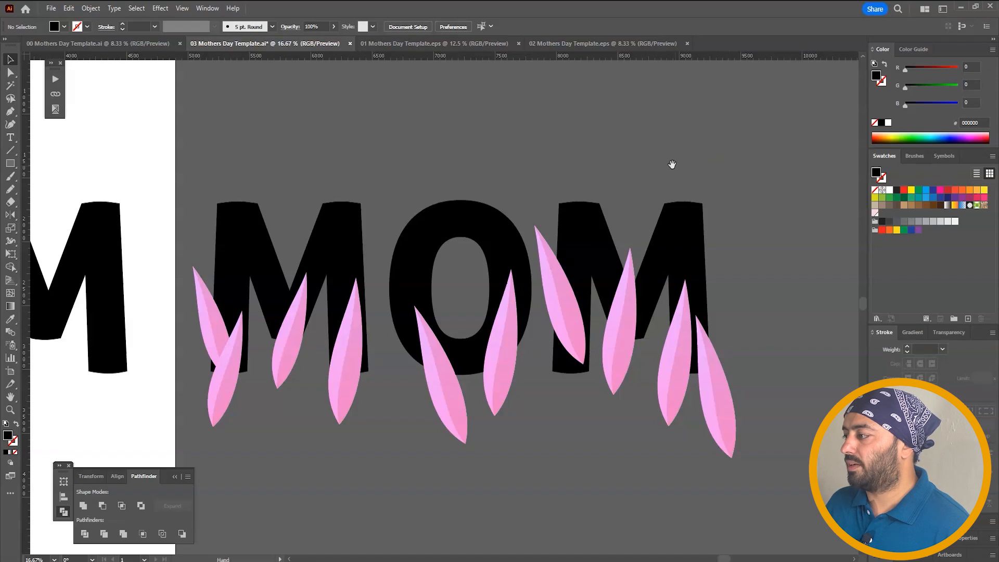
pyautogui.moveTo(674, 166); pyautogui.dragTo(662, 163)
pyautogui.click(684, 212)
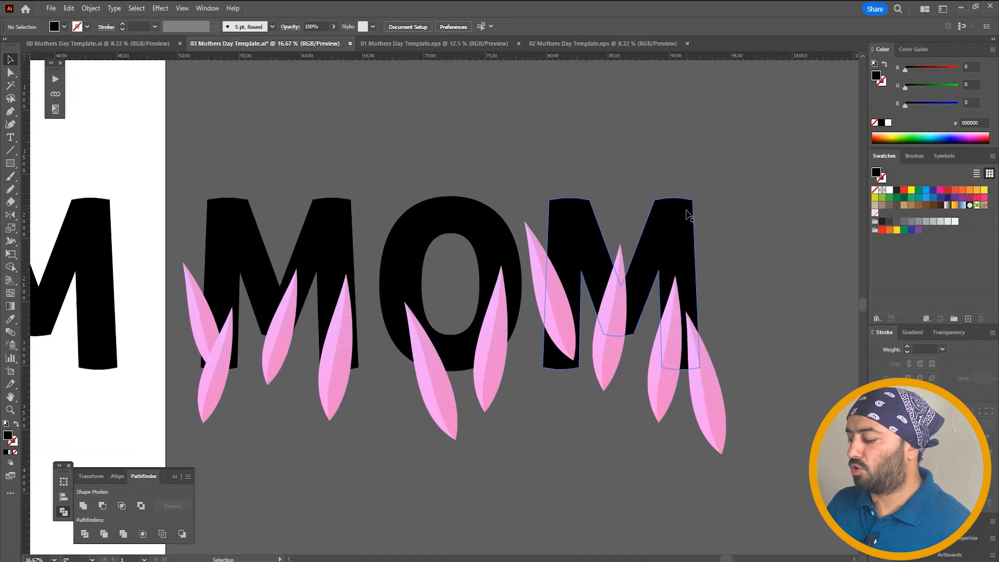
pyautogui.hotkey('ctrl', 'shift', ']')
pyautogui.hotkey('ctrl', 'shift', 'g')
# Make a clipping mask from the duplicate's last M and the leaves behind it.
pyautogui.click(601, 154)
pyautogui.moveTo(739, 182); pyautogui.dragTo(594, 371)
pyautogui.moveTo(553, 422); pyautogui.dragTo(553, 424)
pyautogui.rightClick(597, 248)
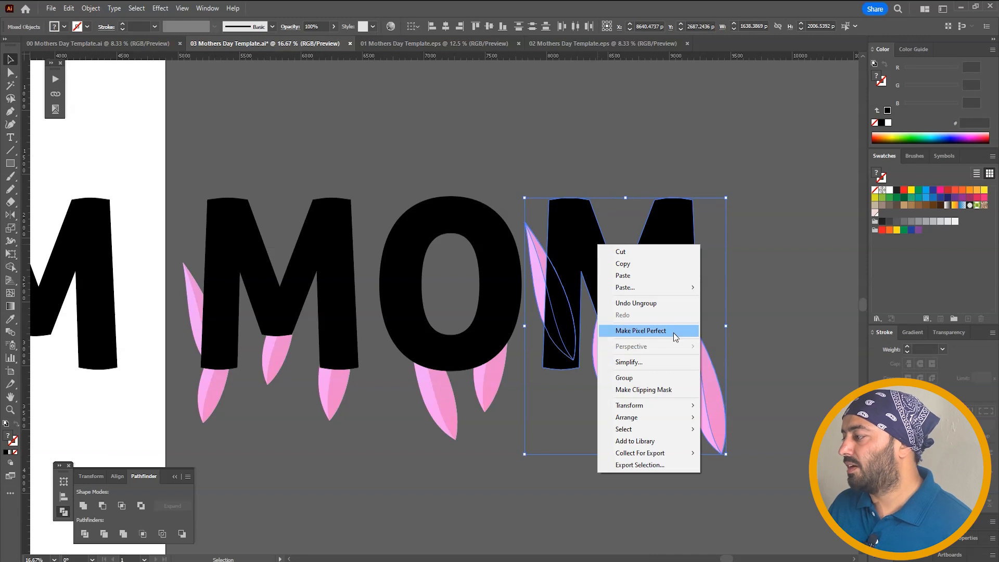
pyautogui.click(666, 390)
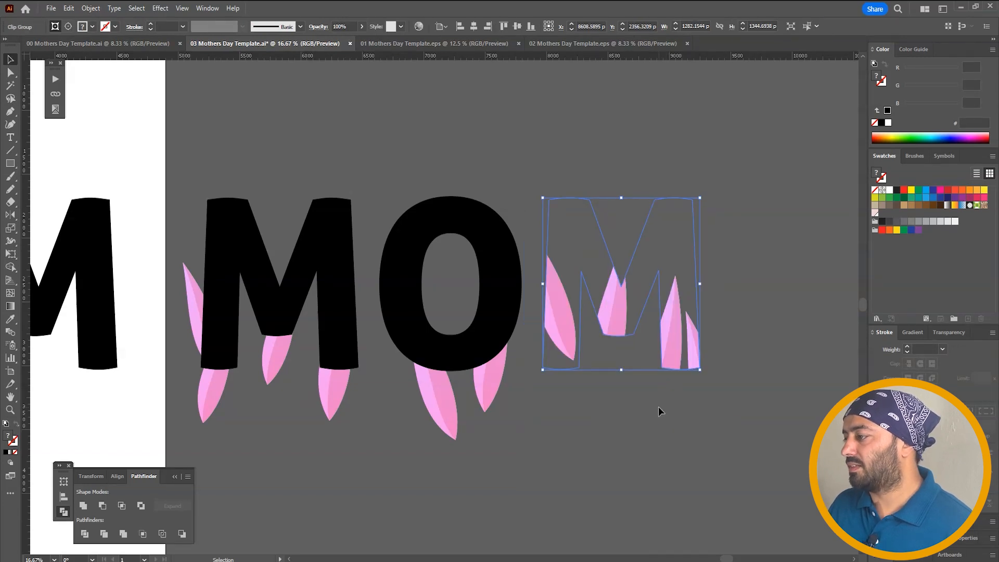
# Make separate clipping masks from the duplicate's O and first M with the leaves behind each letter.
pyautogui.moveTo(494, 178); pyautogui.dragTo(443, 378)
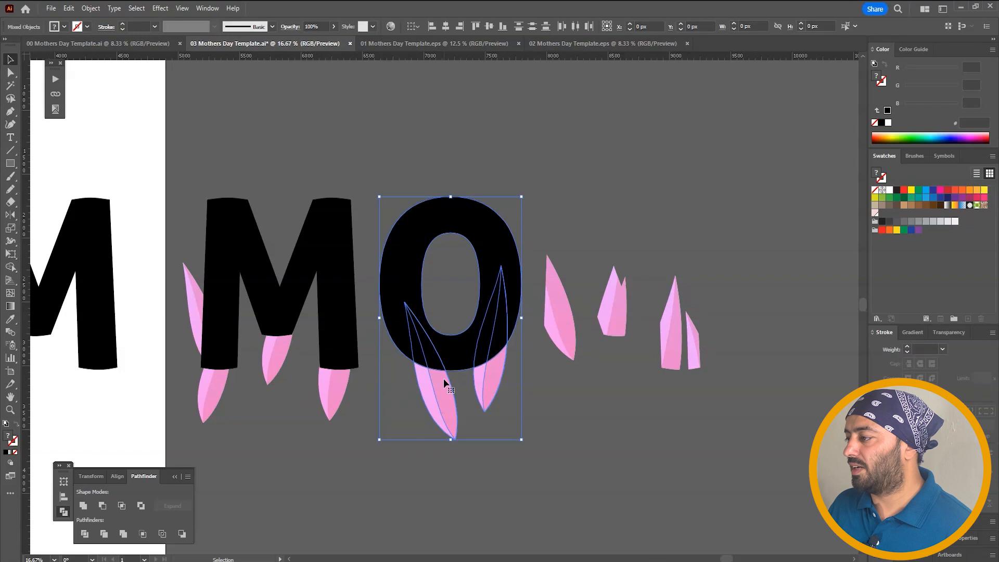
pyautogui.rightClick(444, 368)
pyautogui.click(489, 281)
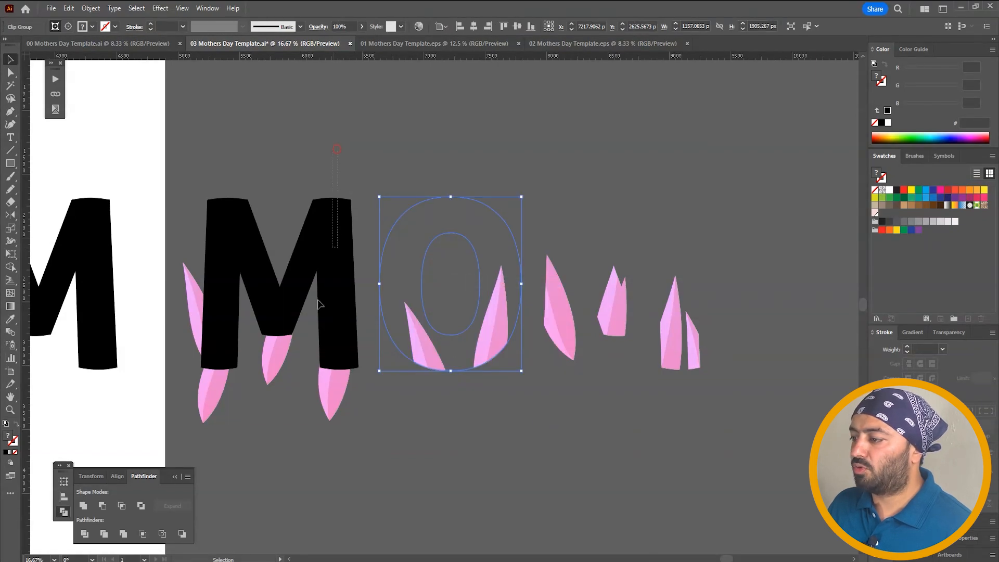
pyautogui.moveTo(367, 190); pyautogui.dragTo(188, 431)
pyautogui.rightClick(212, 315)
pyautogui.click(279, 464)
pyautogui.click(436, 432)
pyautogui.hscroll(-5, 664, 297)
pyautogui.scroll(-2, 664, 296)
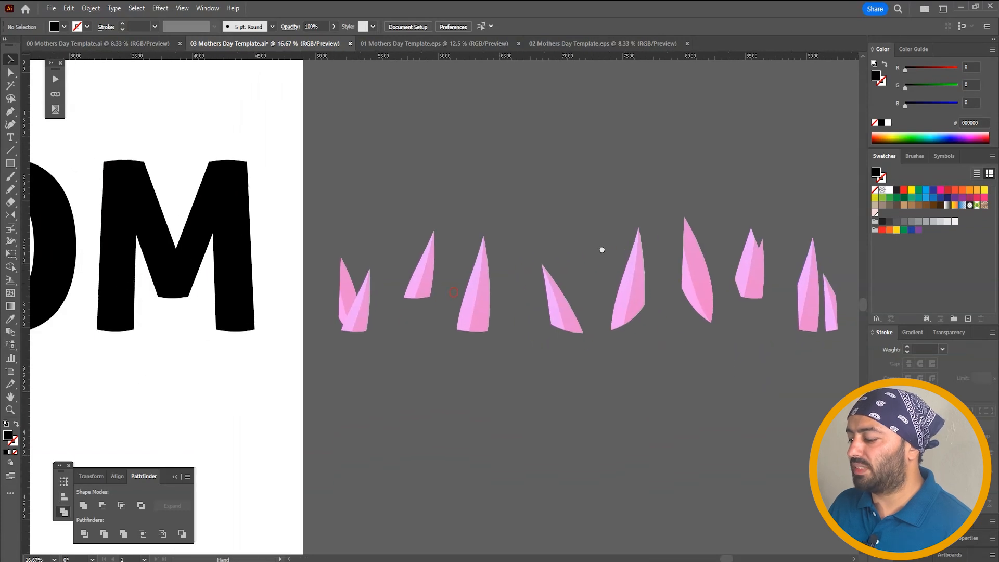
# Move all the clipped leaves onto the matching letters of the black MOM on the artboard.
pyautogui.hotkey('ctrl', '-')
pyautogui.hotkey('ctrl', '-')
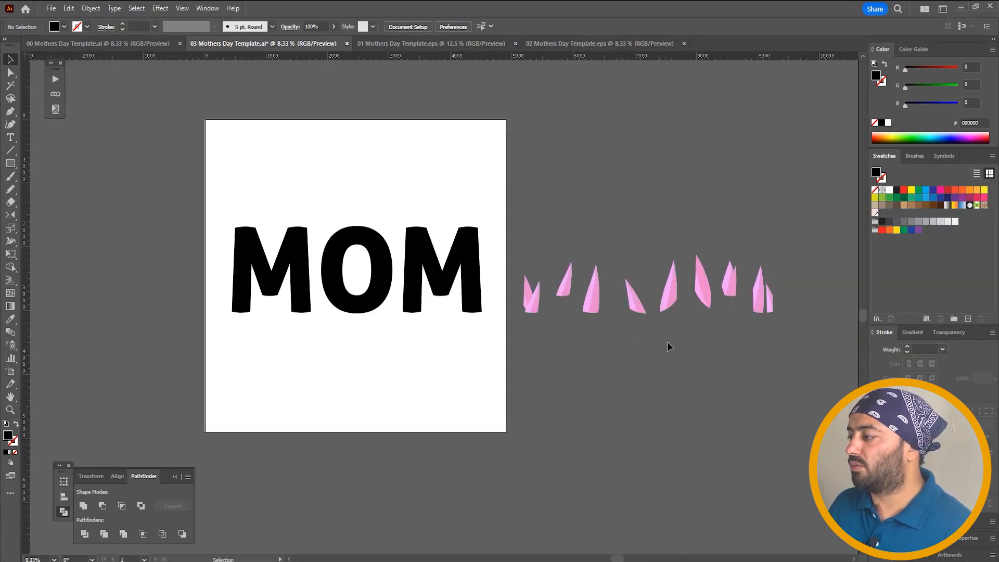
pyautogui.click(694, 357)
pyautogui.moveTo(539, 193); pyautogui.dragTo(300, 296)
pyautogui.click(524, 265)
pyautogui.press('z')
pyautogui.moveTo(545, 178); pyautogui.dragTo(136, 388)
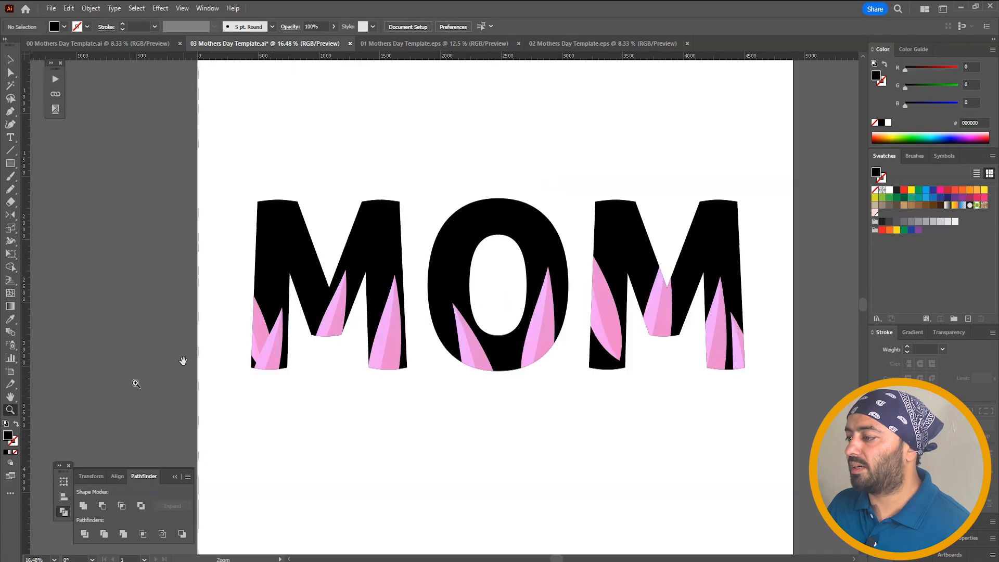
pyautogui.moveTo(366, 319); pyautogui.dragTo(235, 257)
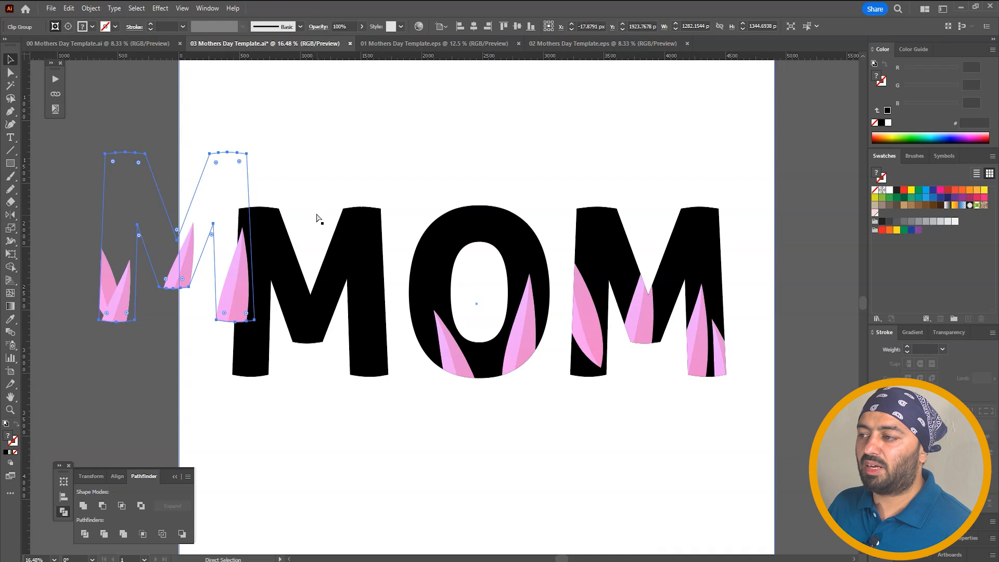
pyautogui.press('v')
pyautogui.moveTo(252, 271); pyautogui.dragTo(387, 325)
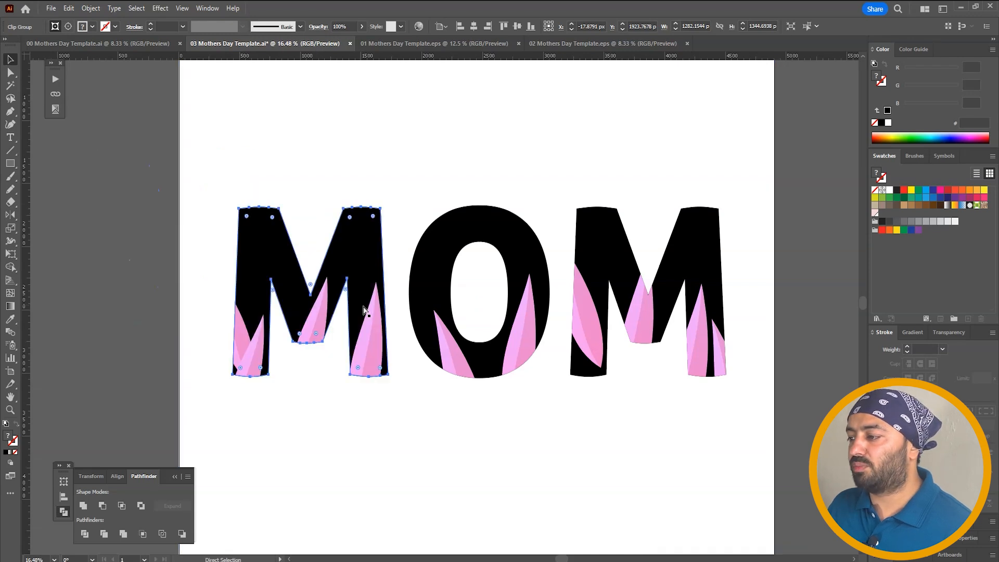
# Move the outer-edge anchor points of the first M's clipping path outward so its outermost leaf extends beyond the letter.
pyautogui.press('a')
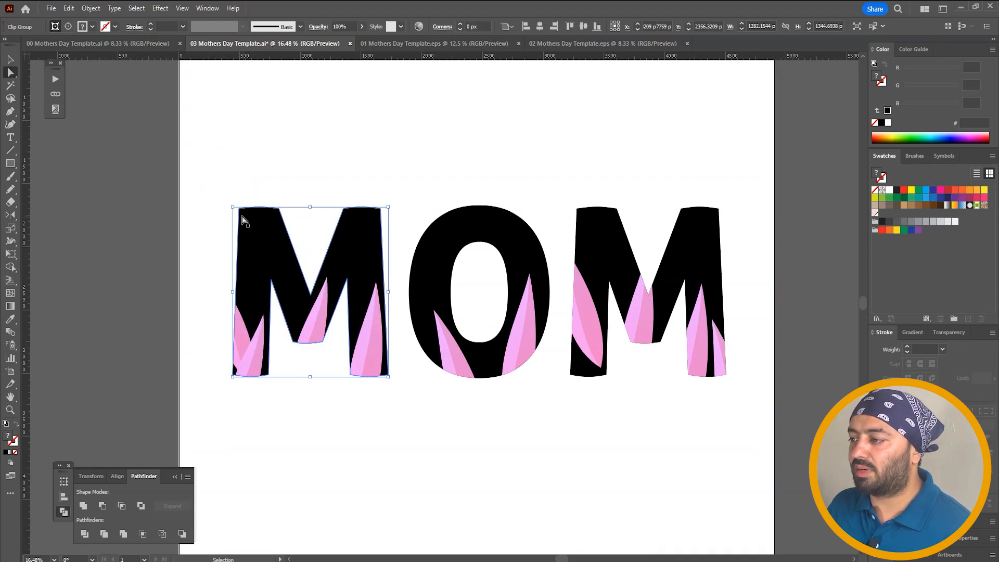
pyautogui.click(239, 209)
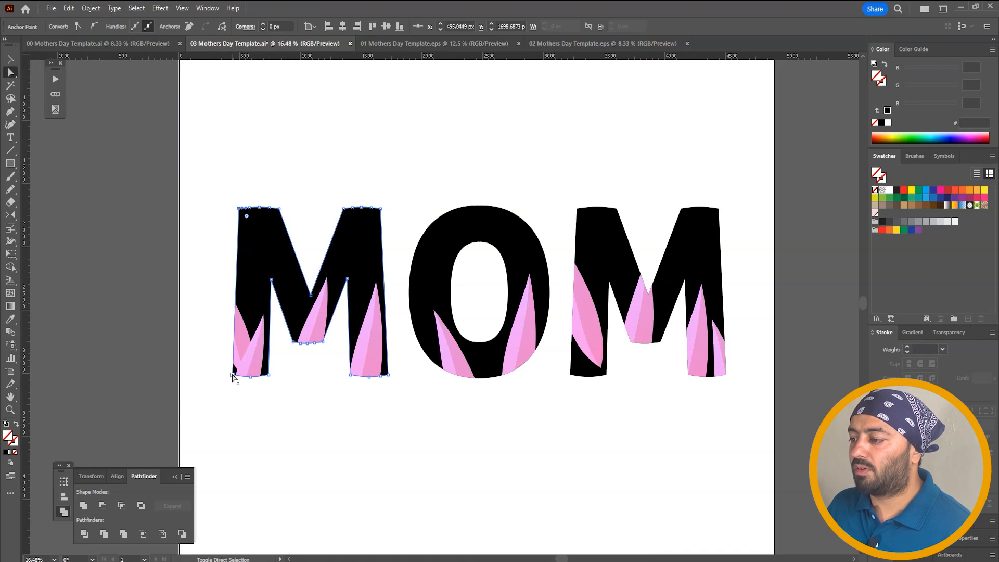
pyautogui.moveTo(232, 372); pyautogui.dragTo(180, 369)
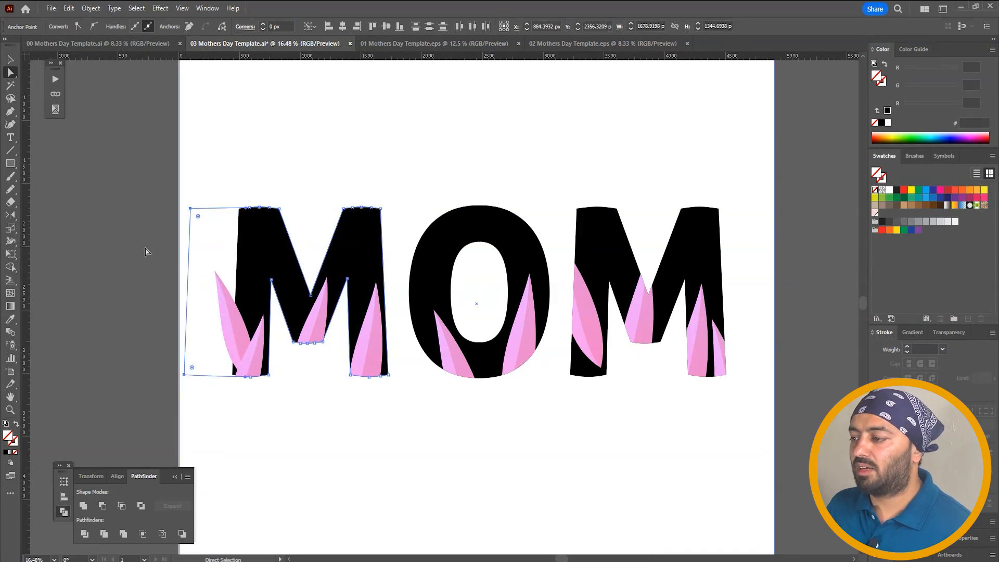
pyautogui.press('v')
pyautogui.click(107, 245)
pyautogui.hscroll(4, 107, 245)
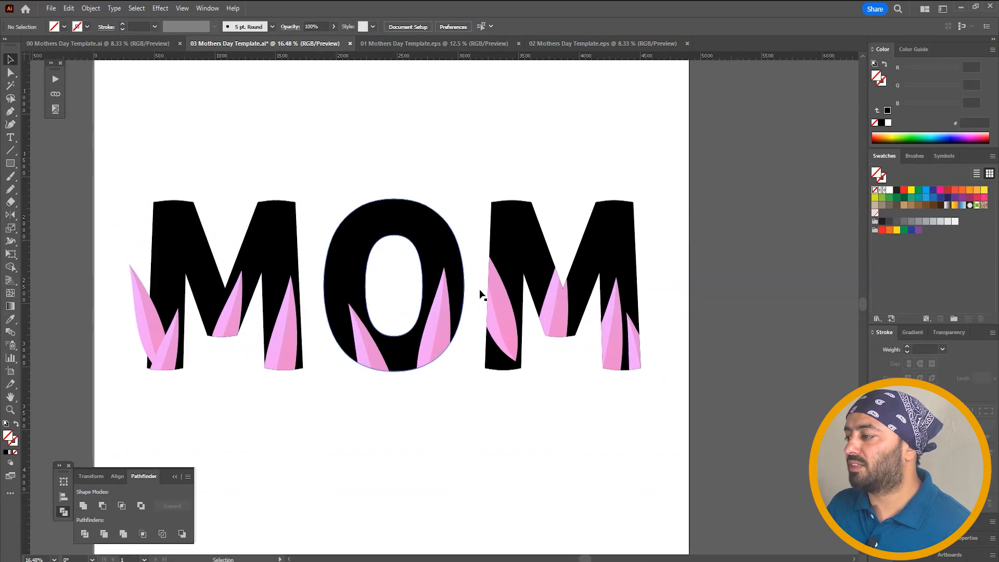
# Extend the last M's clipping path outward toward the O and upward at its centre notch to expose the leaf tips.
pyautogui.hscroll(4, 479, 294)
pyautogui.click(412, 216)
pyautogui.moveTo(409, 214); pyautogui.dragTo(387, 215)
pyautogui.hotkey('ctrl', 'z')
pyautogui.click(412, 283)
pyautogui.press('a')
pyautogui.click(403, 202)
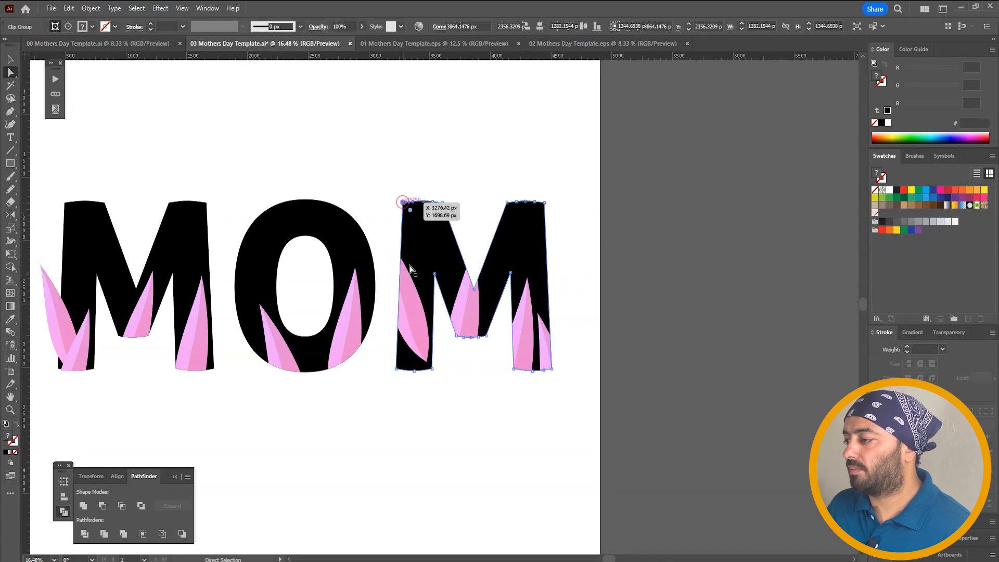
pyautogui.keyDown('shift'); pyautogui.click(396, 369); pyautogui.keyUp('shift')
pyautogui.moveTo(396, 369); pyautogui.dragTo(370, 369)
pyautogui.moveTo(474, 289); pyautogui.dragTo(473, 235)
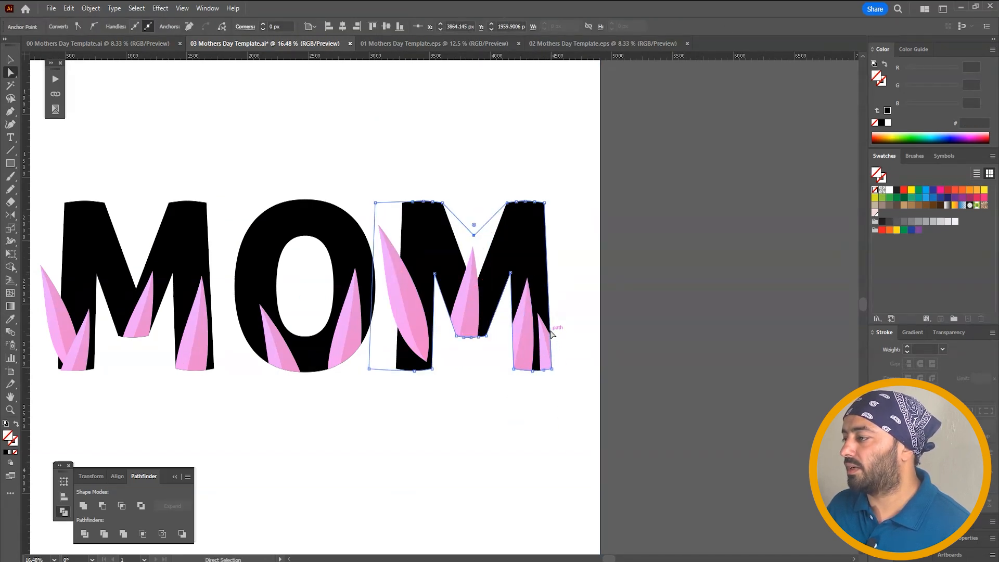
pyautogui.click(631, 223)
pyautogui.moveTo(653, 272); pyautogui.dragTo(750, 273)
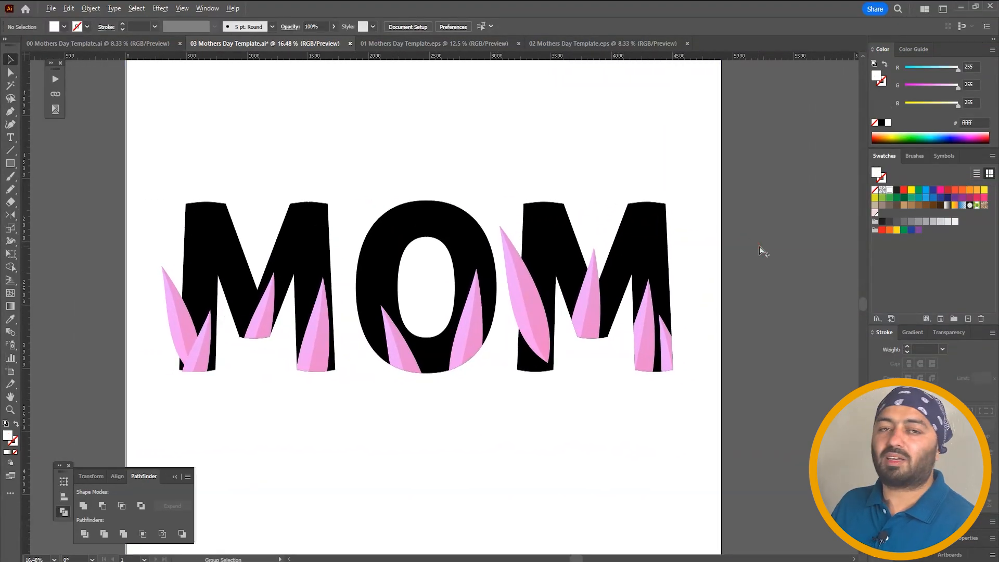
# Recolour the MOM lettering bright pink with RGB values 241, 66, 245.
pyautogui.hotkey('ctrl', 'a')
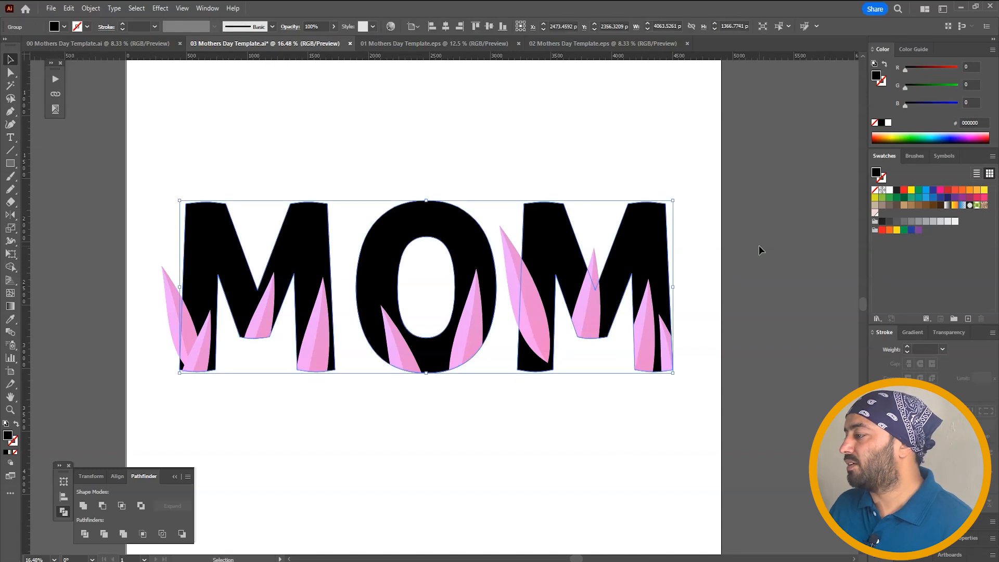
pyautogui.press('i')
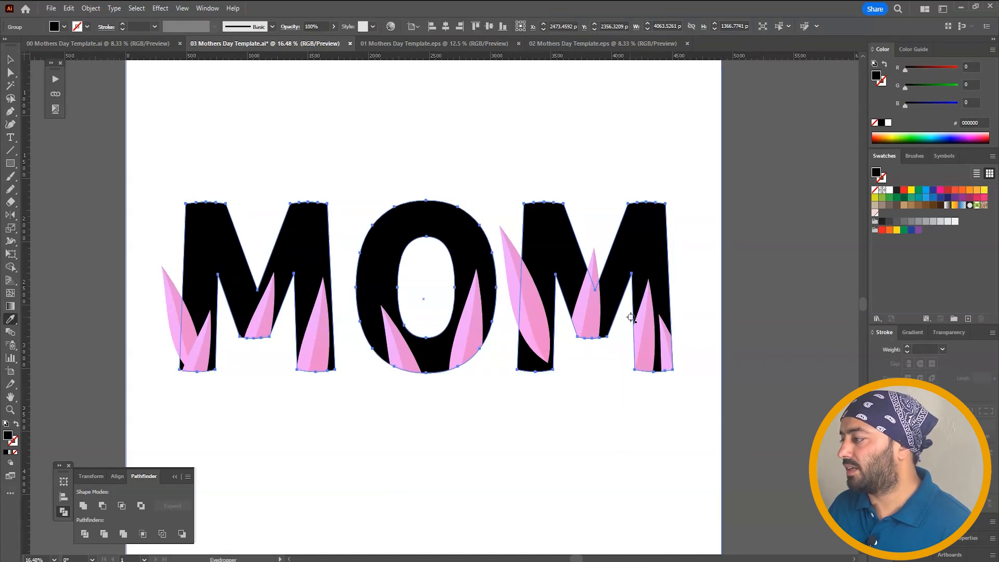
pyautogui.click(645, 337)
pyautogui.press('v')
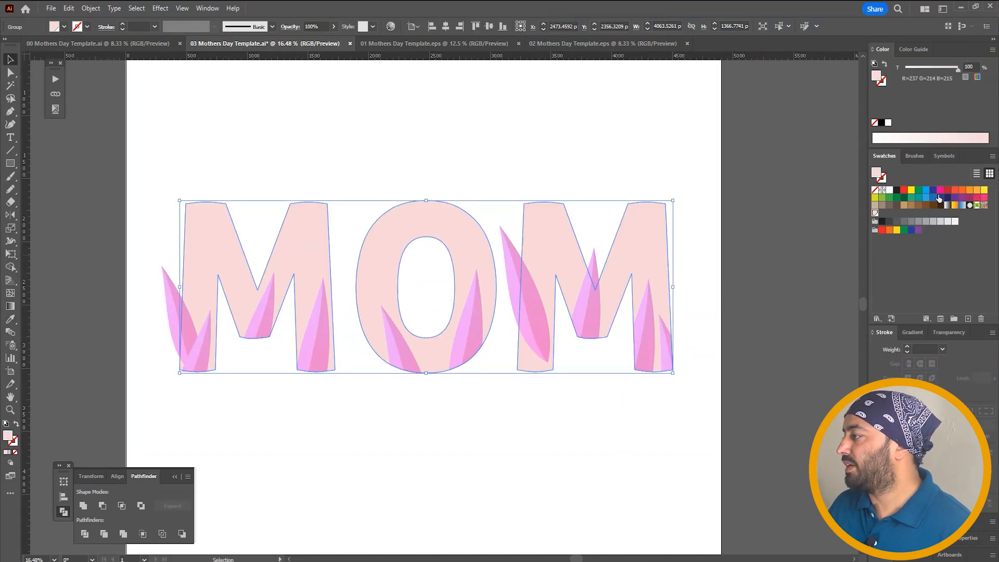
pyautogui.click(940, 190)
pyautogui.hotkey('ctrl', 'h')
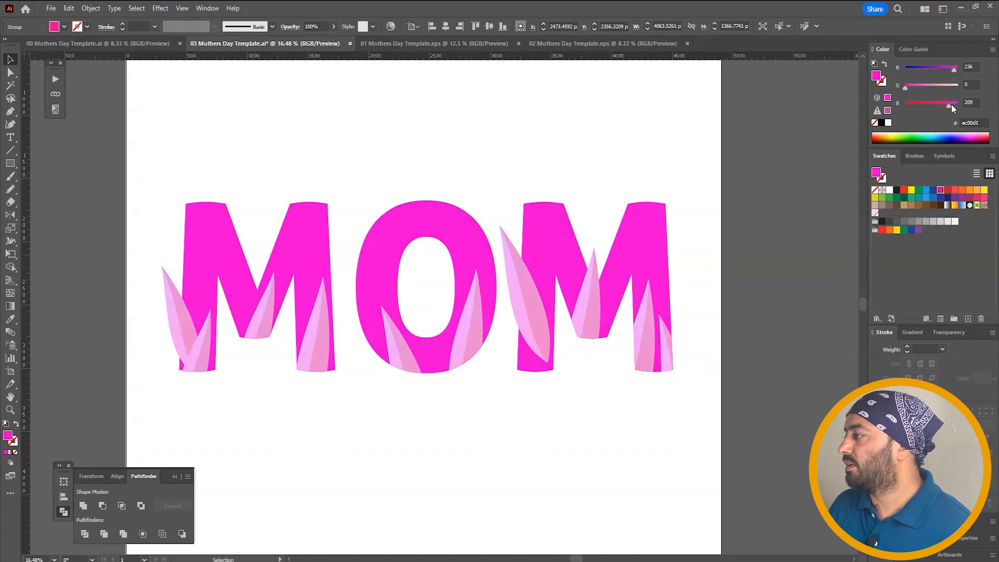
pyautogui.moveTo(905, 88); pyautogui.dragTo(955, 105)
pyautogui.moveTo(956, 70); pyautogui.dragTo(918, 88)
pyautogui.click(817, 209)
pyautogui.hotkey('ctrl', '-')
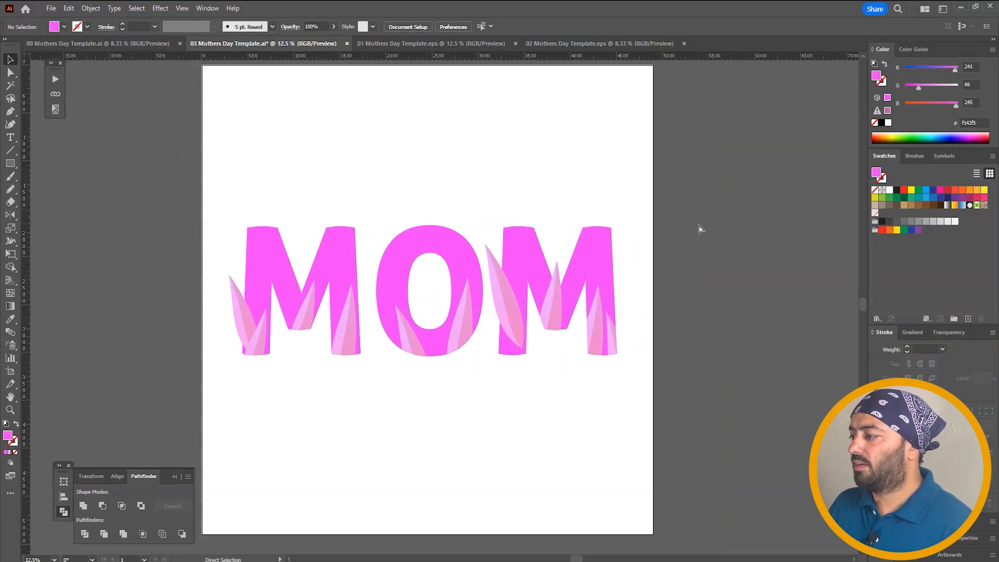
# Add the text I LOVE at about 227 pt above MOM and place a copy below the lettering.
pyautogui.moveTo(681, 241); pyautogui.dragTo(676, 242)
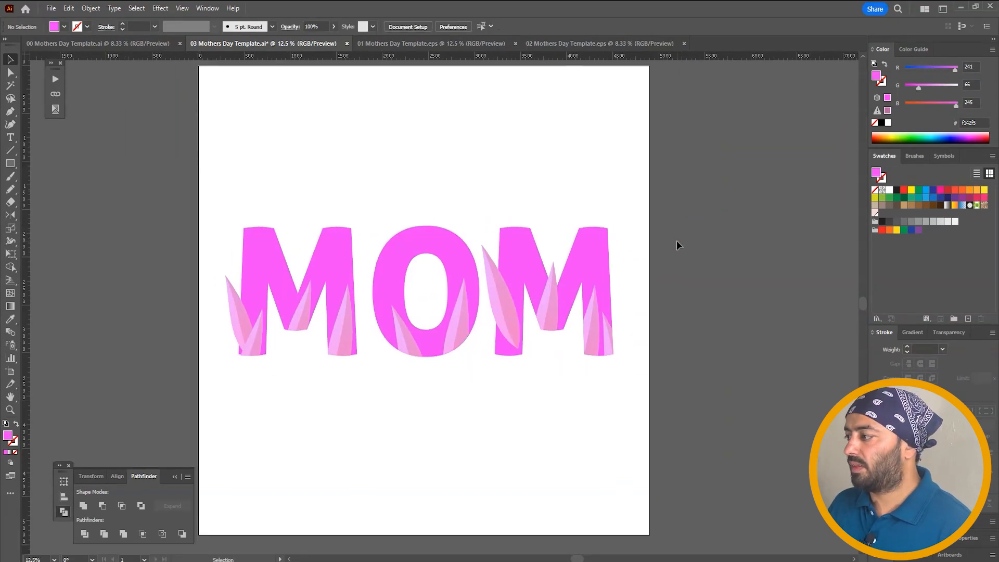
pyautogui.press('t')
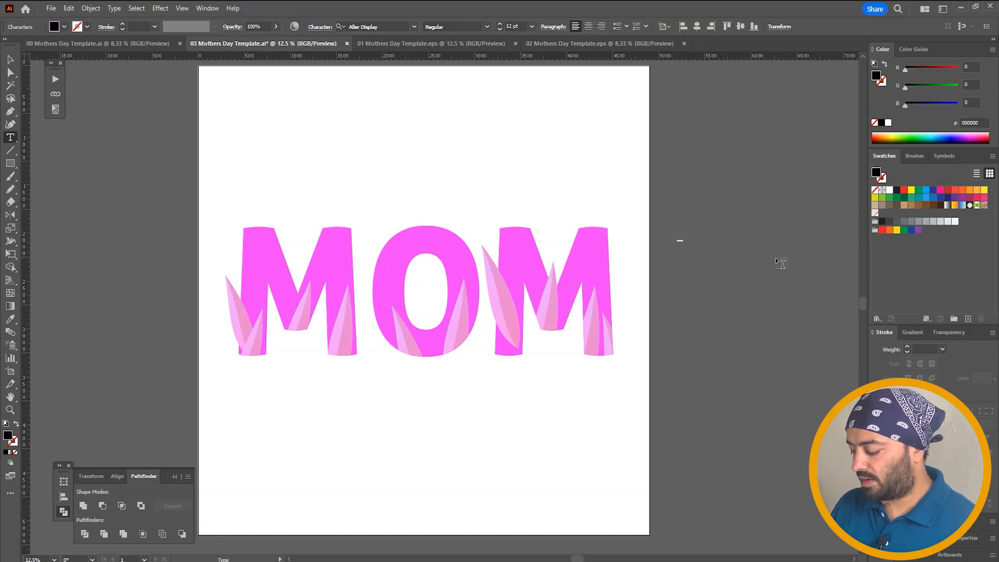
pyautogui.write('I LOVE')
pyautogui.press('Escape')
pyautogui.moveTo(681, 240); pyautogui.dragTo(420, 422)
# Change the text below MOM to Happy Mother's Day.
pyautogui.doubleClick(424, 426)
pyautogui.hotkey('ctrl', 'a')
pyautogui.write('hA')
pyautogui.press('BackSpace')
pyautogui.press('BackSpace')
pyautogui.write('Happy M')
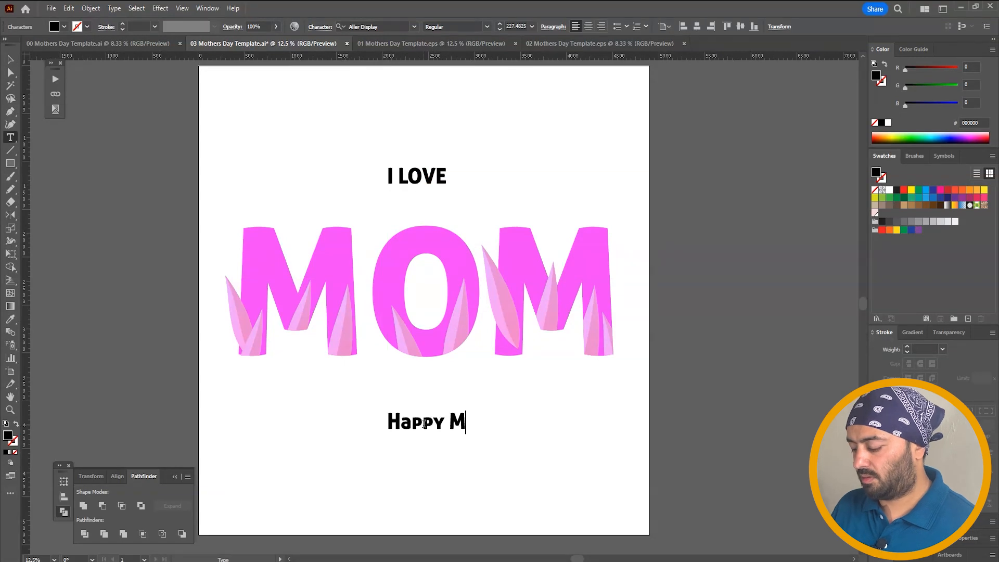
pyautogui.write("other's Day")
pyautogui.press('Escape')
# Set the Happy Mother's Day text in Archivo and the I LOVE text in Aller Display.
pyautogui.click(411, 28)
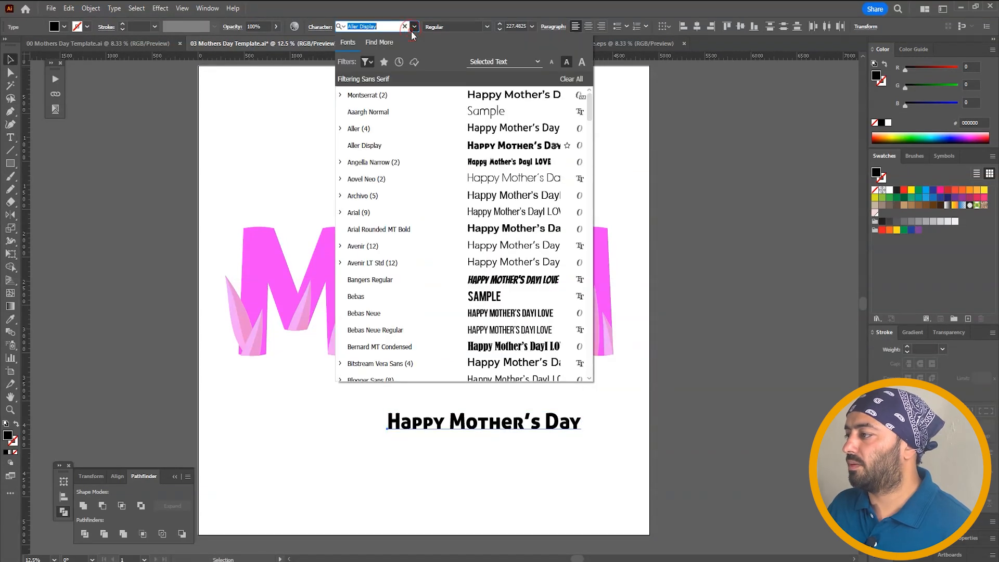
pyautogui.click(449, 196)
pyautogui.click(486, 165)
pyautogui.click(443, 172)
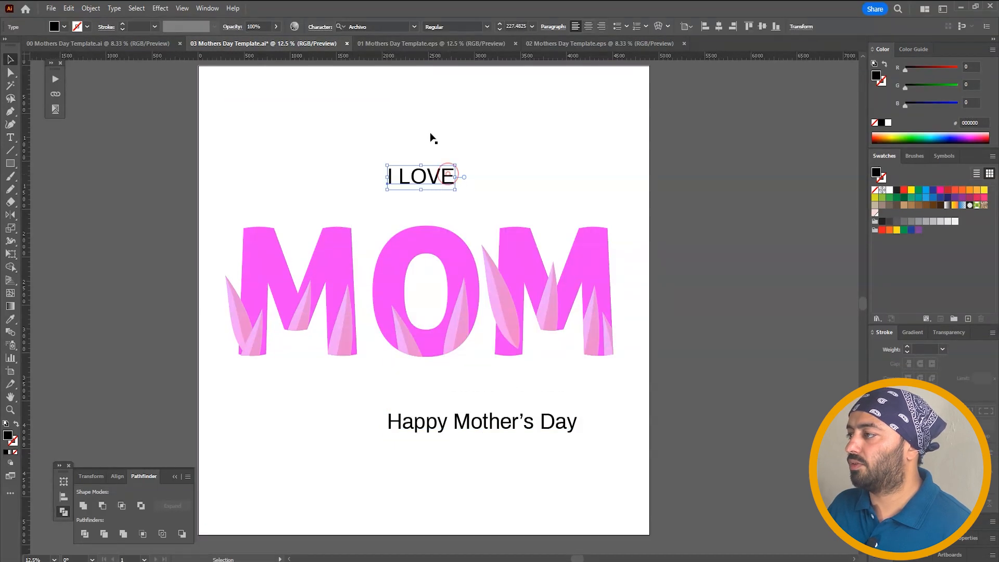
pyautogui.click(412, 28)
pyautogui.click(463, 143)
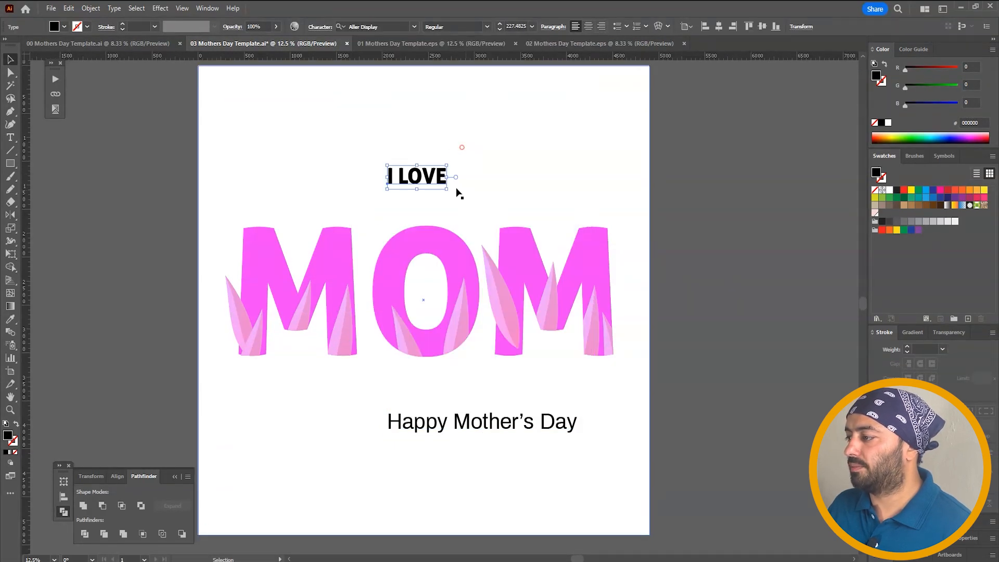
# Move Happy Mother's Day closer to MOM, enlarge I LOVE, and centre both texts horizontally on the artboard.
pyautogui.moveTo(468, 415); pyautogui.dragTo(407, 392)
pyautogui.click(453, 208)
pyautogui.moveTo(450, 170); pyautogui.dragTo(479, 161)
pyautogui.keyDown('shift'); pyautogui.click(486, 399); pyautogui.keyUp('shift')
pyautogui.hotkey('ctrl', 'g')
pyautogui.click(444, 28)
pyautogui.click(747, 191)
# Fill I LOVE with the pink sampled from the MOM letters and Happy Mother's Day with dark grey 58595b.
pyautogui.click(436, 192)
pyautogui.press('i')
pyautogui.click(511, 252)
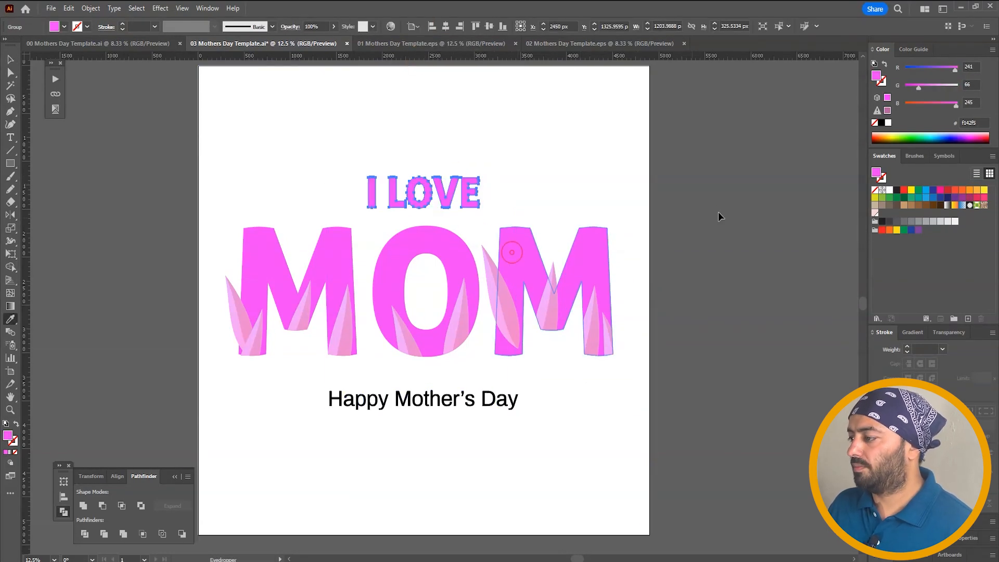
pyautogui.press('v')
pyautogui.click(495, 403)
pyautogui.click(896, 221)
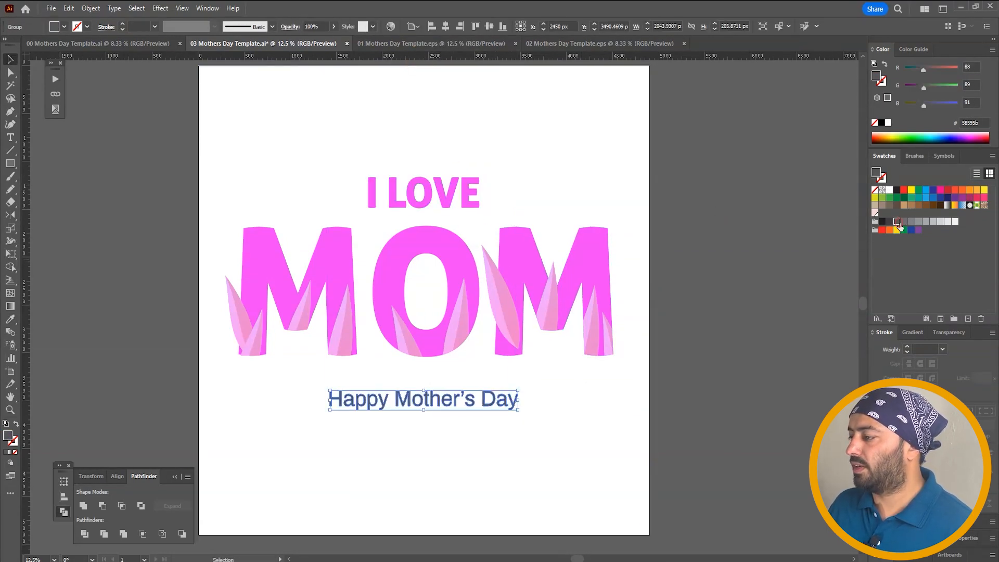
# Shift Happy Mother's Day slightly further below MOM and save the Illustrator file.
pyautogui.click(761, 242)
pyautogui.moveTo(498, 407); pyautogui.dragTo(502, 411)
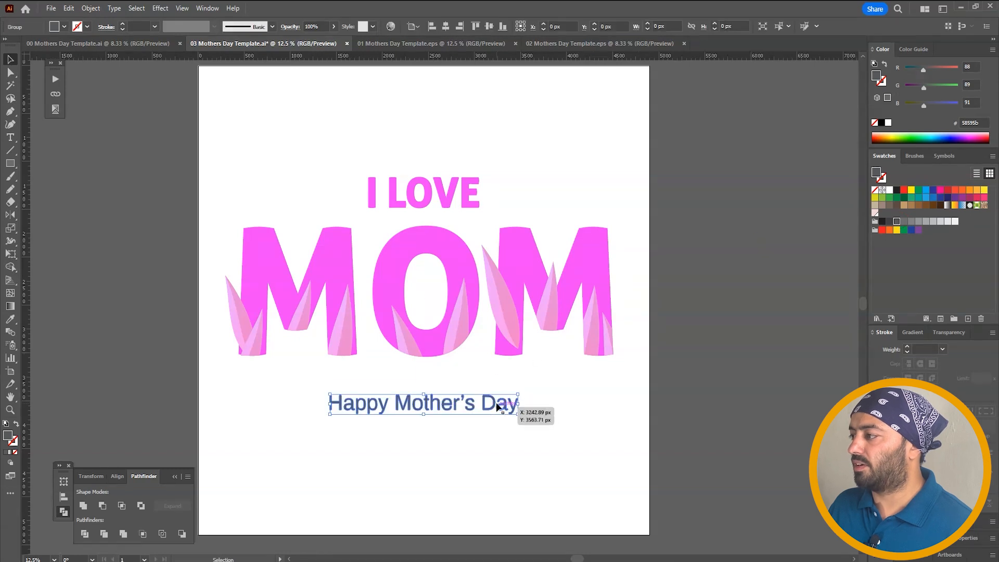
pyautogui.click(708, 278)
pyautogui.click(731, 231)
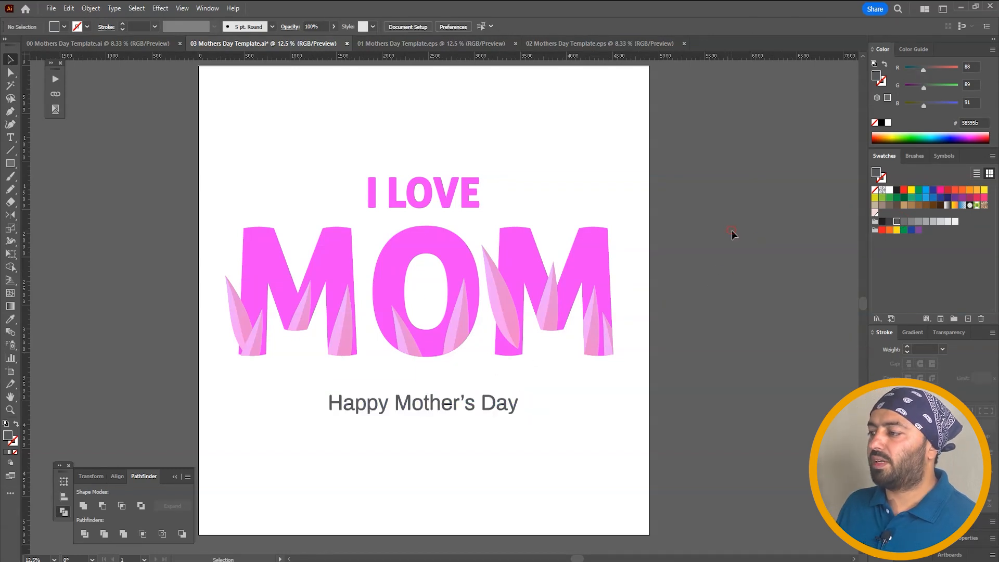
pyautogui.hotkey('ctrl', 's')
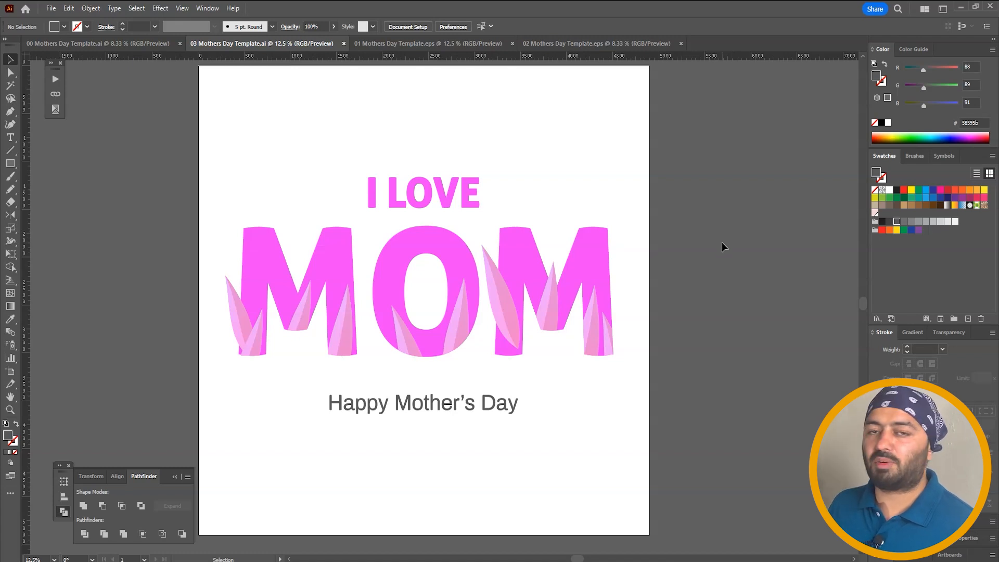
pyautogui.hotkey('ctrl', 'a')
pyautogui.click(722, 242)
pyautogui.hotkey('ctrl', 'a')
pyautogui.click(722, 242)
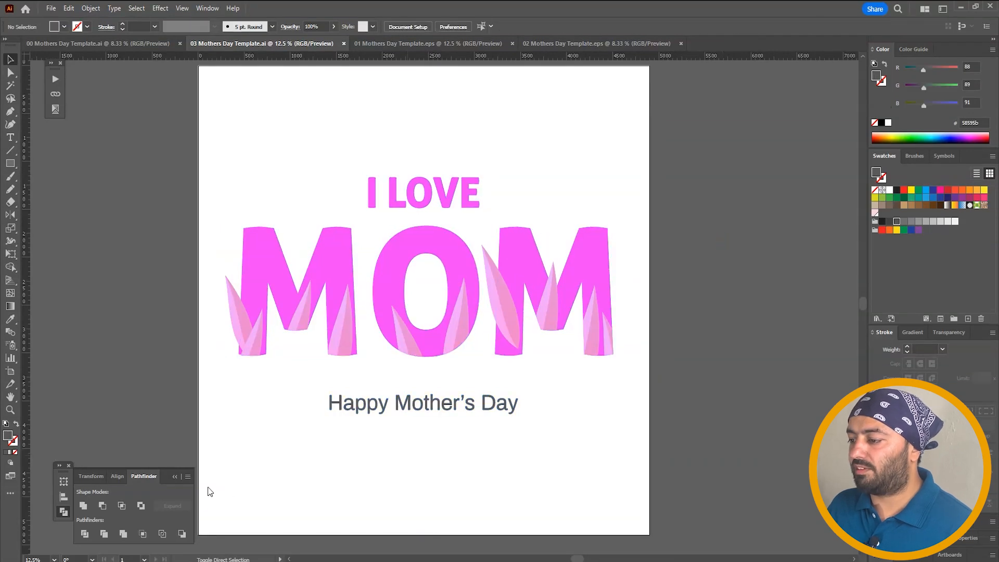
# Save the artwork as an EPS 10 file named 03 Mothers Day Template in the Design File folder, using artboards.
pyautogui.hotkey('ctrl', 'shift', 's')
pyautogui.click(172, 454)
pyautogui.click(166, 476)
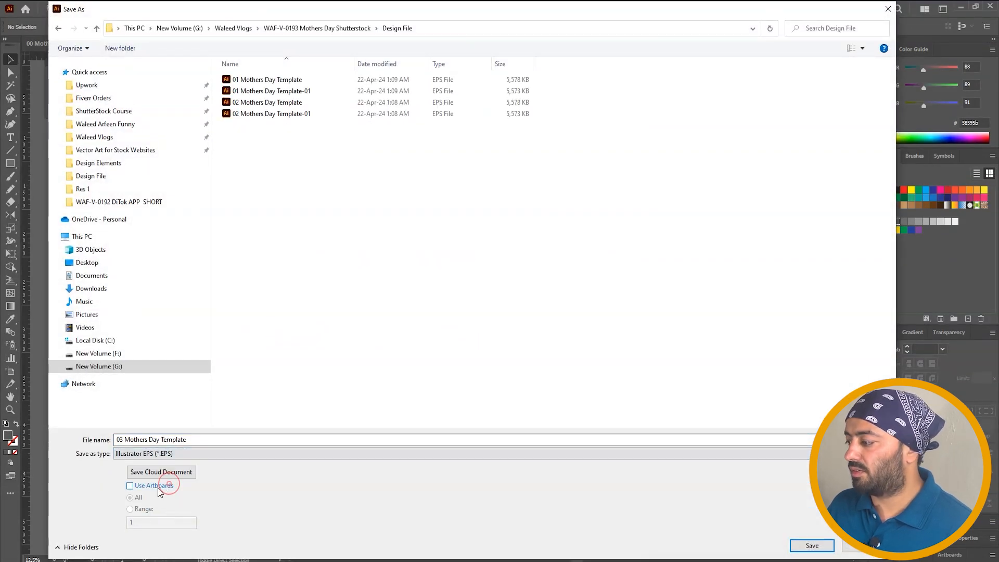
pyautogui.click(792, 549)
pyautogui.click(489, 131)
pyautogui.click(485, 256)
pyautogui.click(489, 133)
pyautogui.click(495, 254)
pyautogui.click(551, 426)
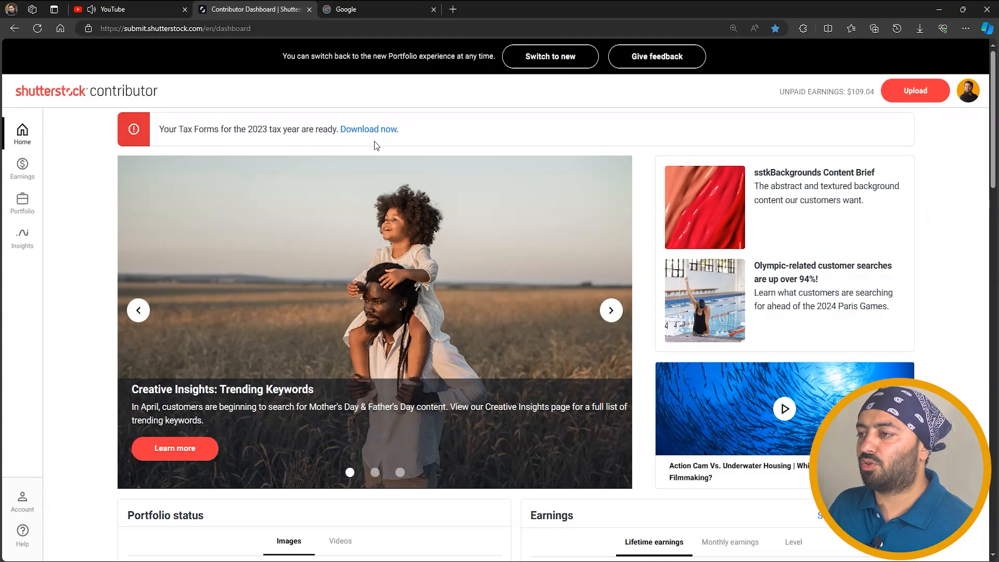
# Start an upload on the Shutterstock contributor site and open the Design File folder in File Explorer, showing the files as icons.
pyautogui.click(911, 88)
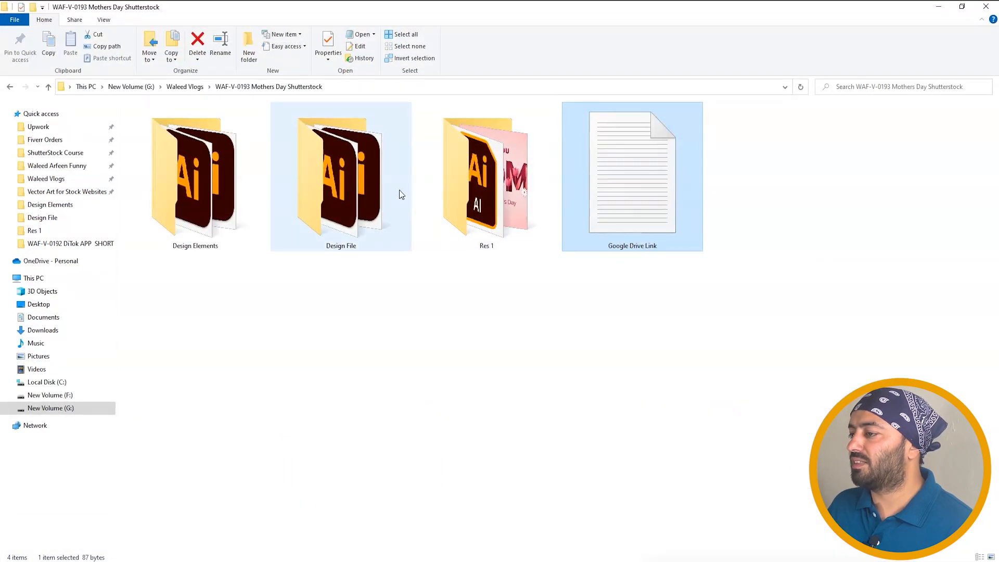
pyautogui.doubleClick(401, 192)
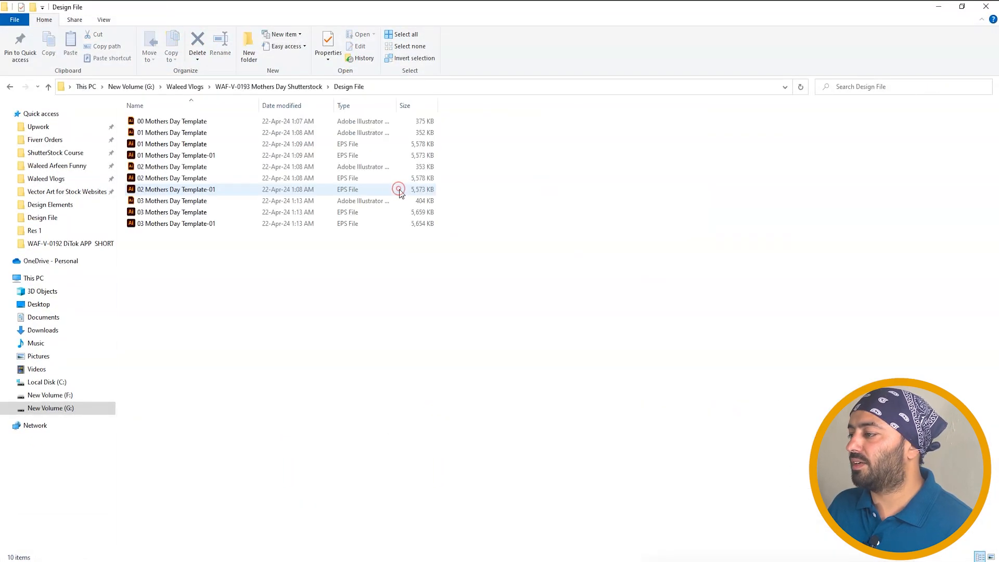
pyautogui.rightClick(319, 296)
pyautogui.moveTo(422, 306)
pyautogui.click(475, 325)
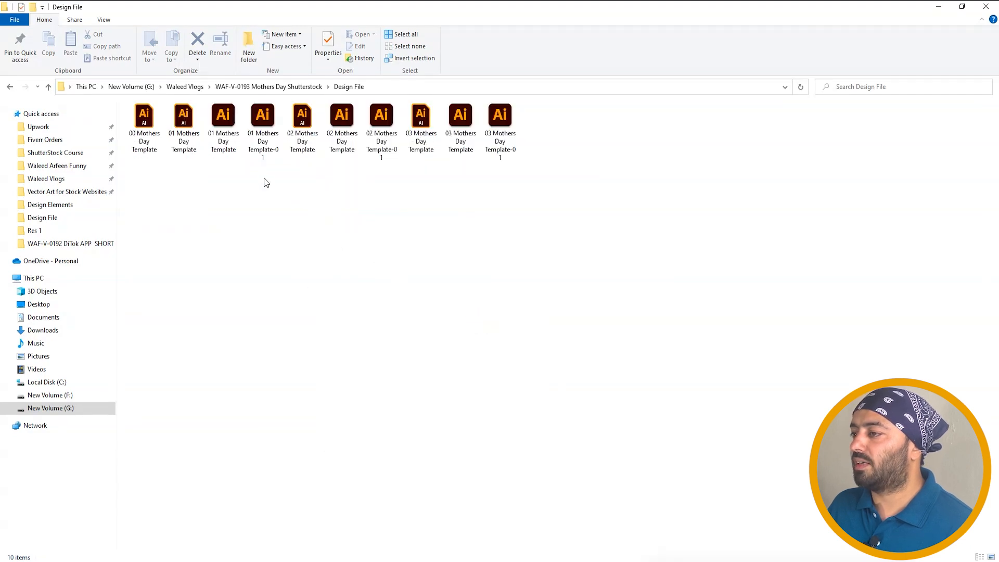
# Add the EPS files 01, 02 and 03 Mothers Day Template from the folder to the Shutterstock upload.
pyautogui.click(223, 119)
pyautogui.keyDown('ctrl'); pyautogui.click(341, 118); pyautogui.keyUp('ctrl')
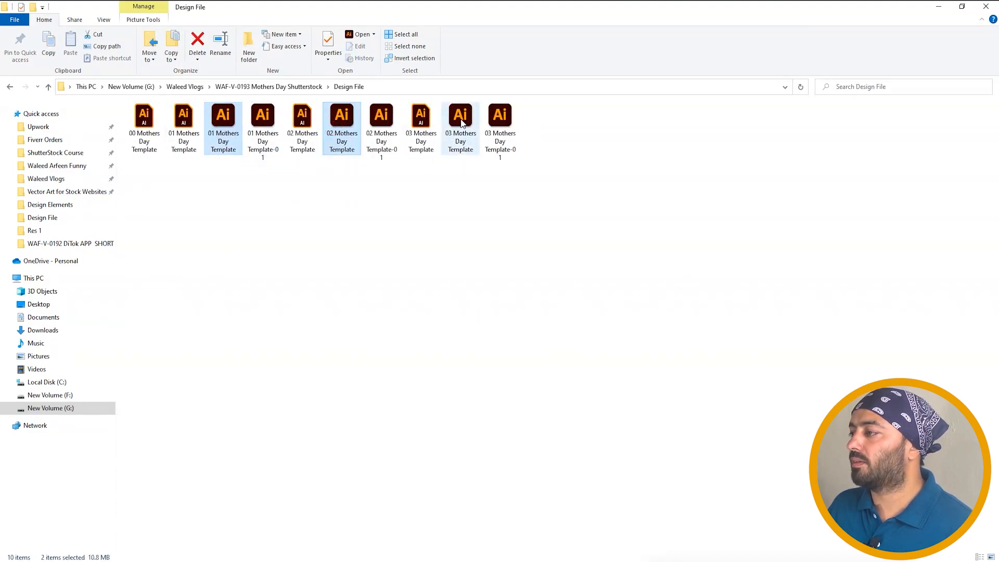
pyautogui.keyDown('ctrl'); pyautogui.click(450, 127); pyautogui.keyUp('ctrl')
pyautogui.moveTo(229, 135); pyautogui.dragTo(679, 206)
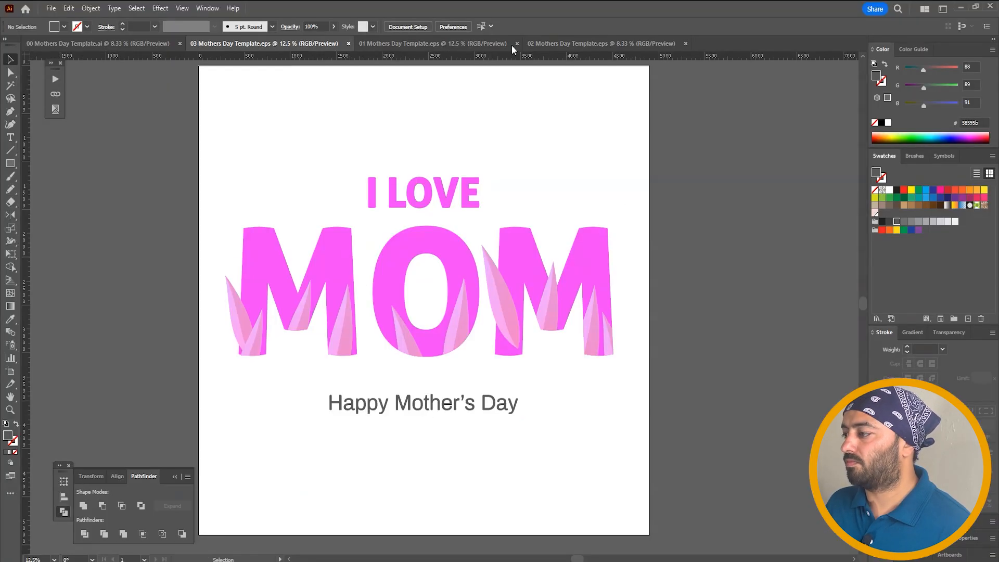
# Switch to Illustrator and close the 02 Mothers Day Template.eps and 01 Mothers Day Template.eps documents.
pyautogui.click(535, 43)
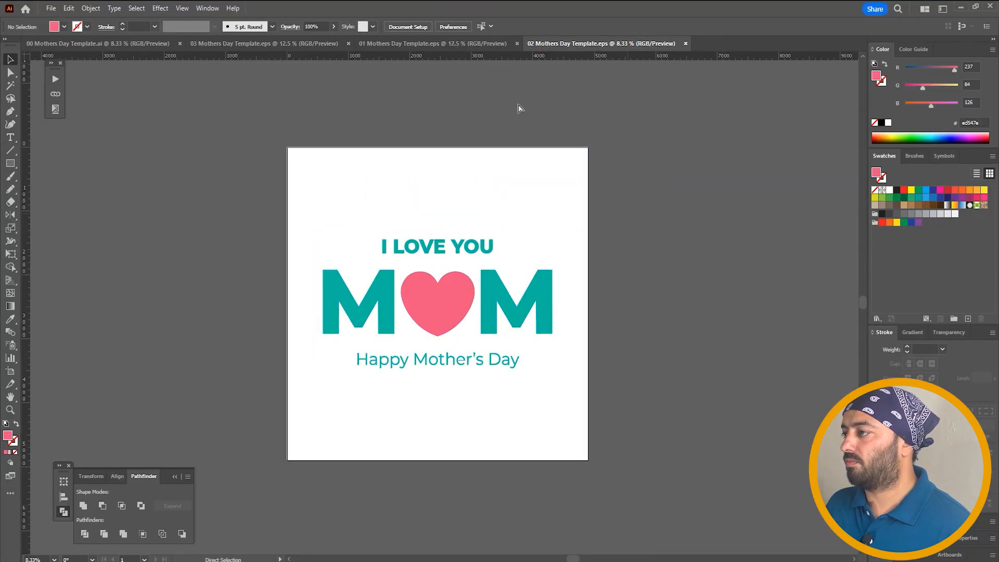
pyautogui.hotkey('ctrl', 'w')
pyautogui.hotkey('ctrl', 'w')
pyautogui.hotkey('ctrl', 'w')
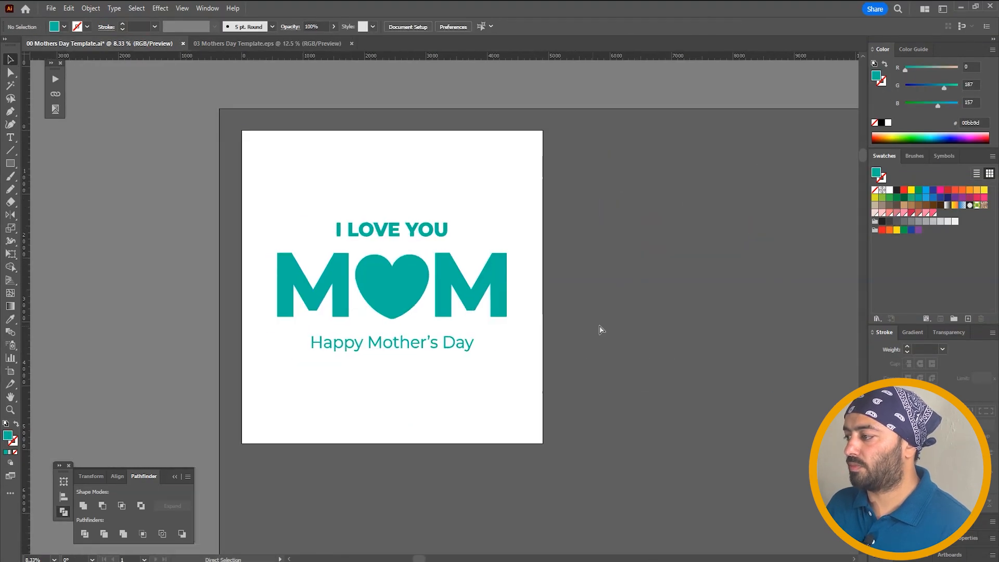
# Save 00 Mothers Day Template as an EPS file in the Design File folder and close the document.
pyautogui.hotkey('ctrl', 'shift', 's')
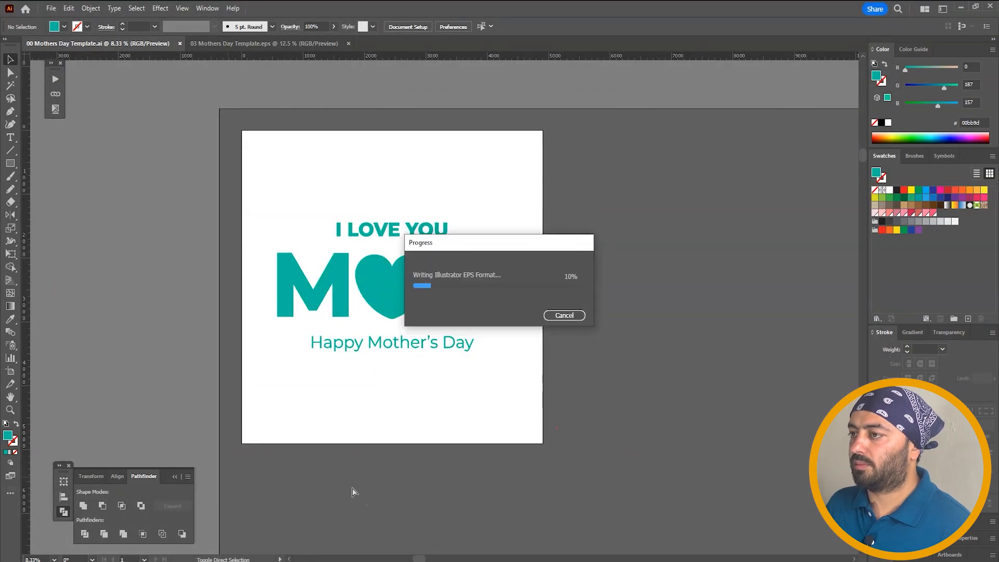
pyautogui.click(348, 470)
pyautogui.hotkey('ctrl', 'w')
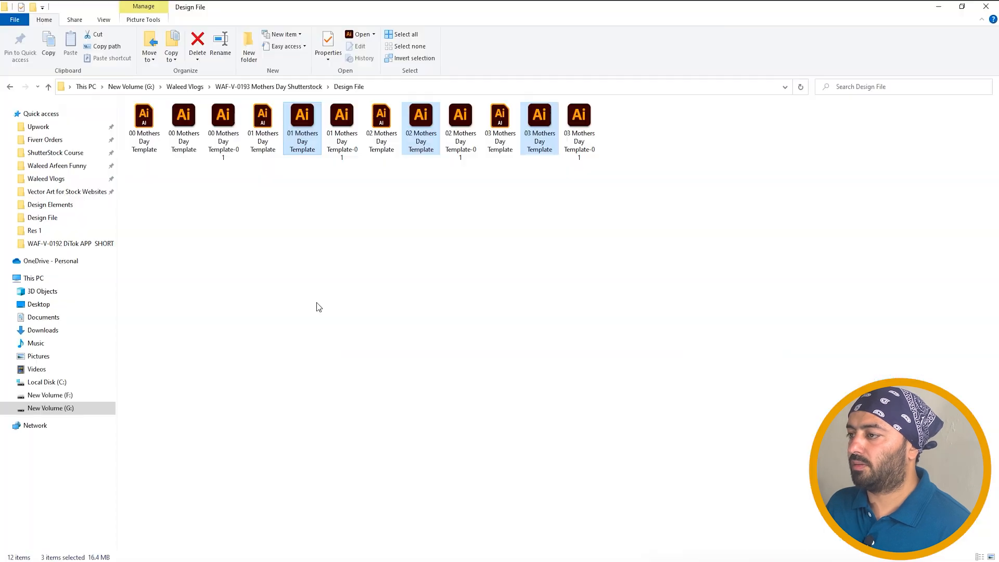
# Add 00 Mothers Day Template.eps from File Explorer to the Shutterstock upload and continue to content submission.
pyautogui.moveTo(302, 124); pyautogui.dragTo(524, 222)
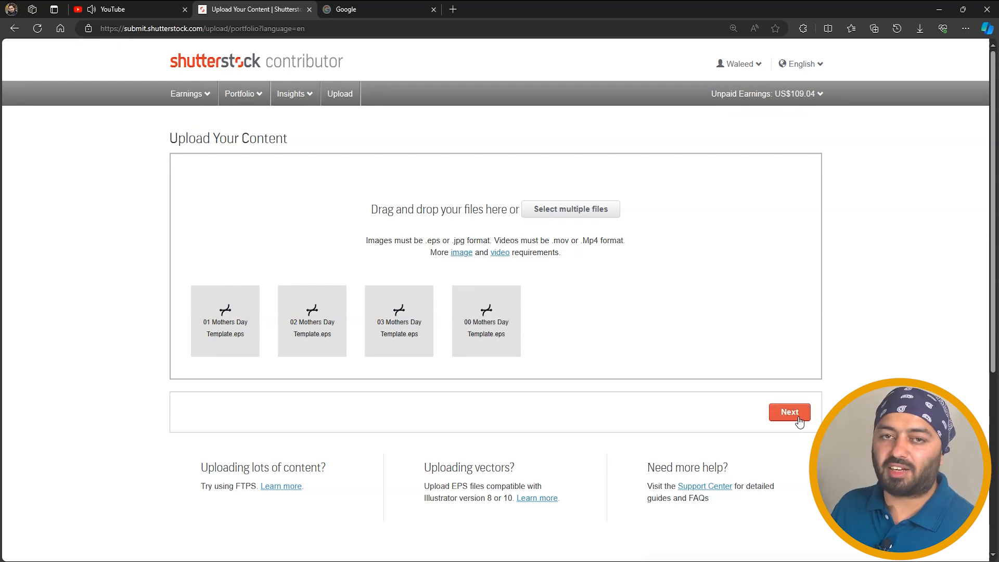
pyautogui.click(788, 415)
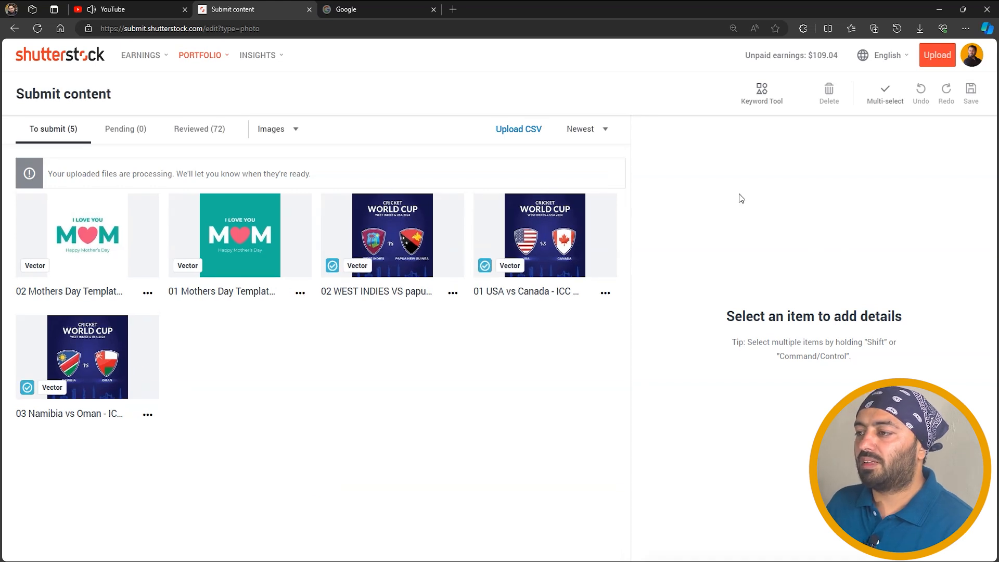
pyautogui.moveTo(113, 176); pyautogui.dragTo(157, 177)
pyautogui.click(134, 177)
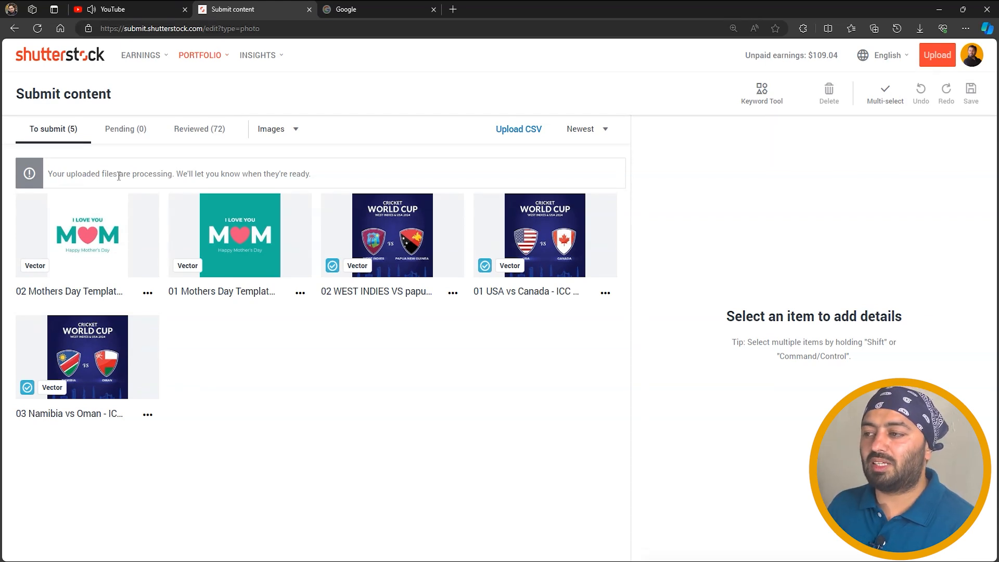
pyautogui.click(151, 170)
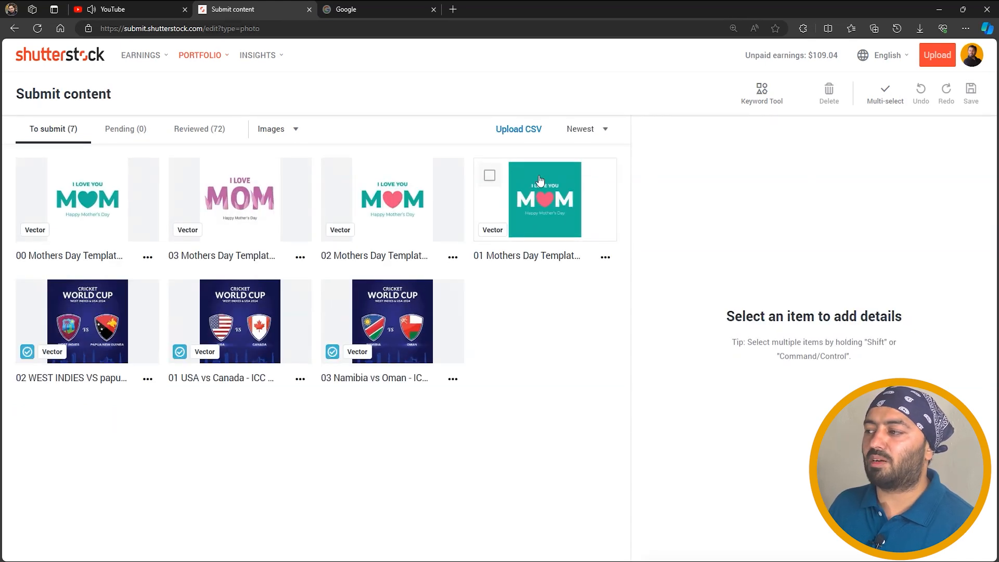
# Select the four Mothers Day templates and enter the description "I Love You Mom. Happy Mother's Day. Vector graphics illustration or logo concept. EPS file.".
pyautogui.click(489, 176)
pyautogui.keyDown('shift'); pyautogui.click(31, 175); pyautogui.keyUp('shift')
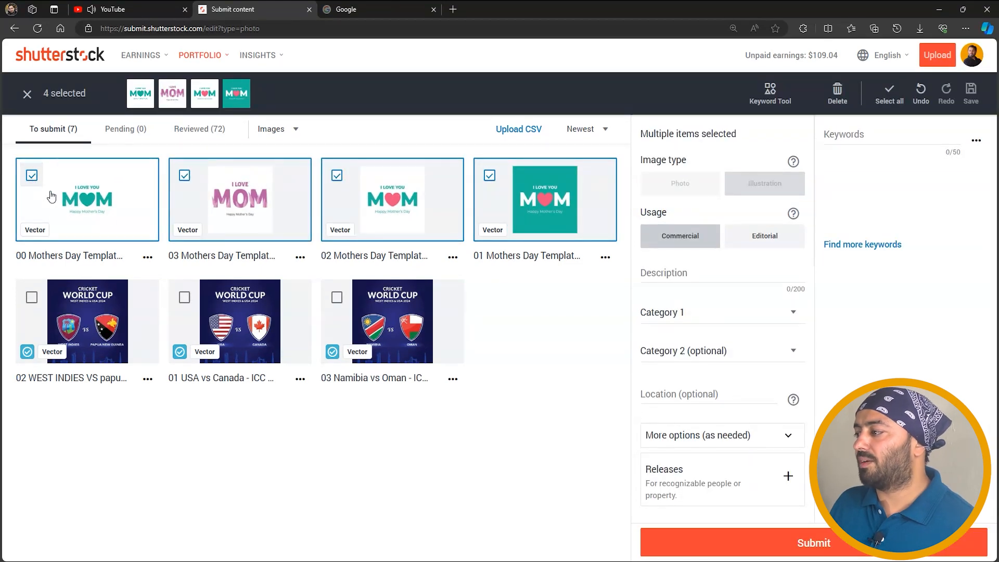
pyautogui.click(663, 272)
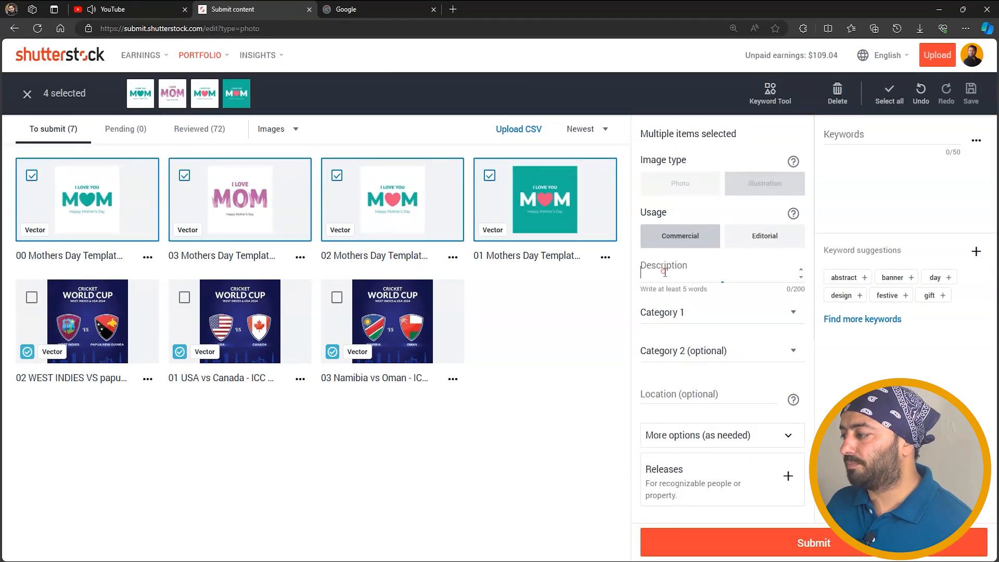
pyautogui.write('I ')
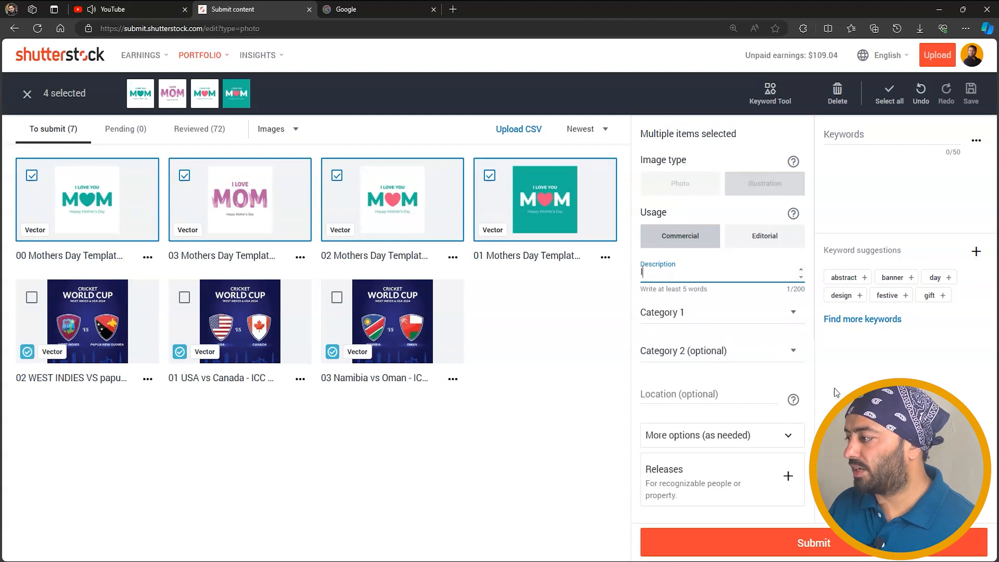
pyautogui.write('Lov')
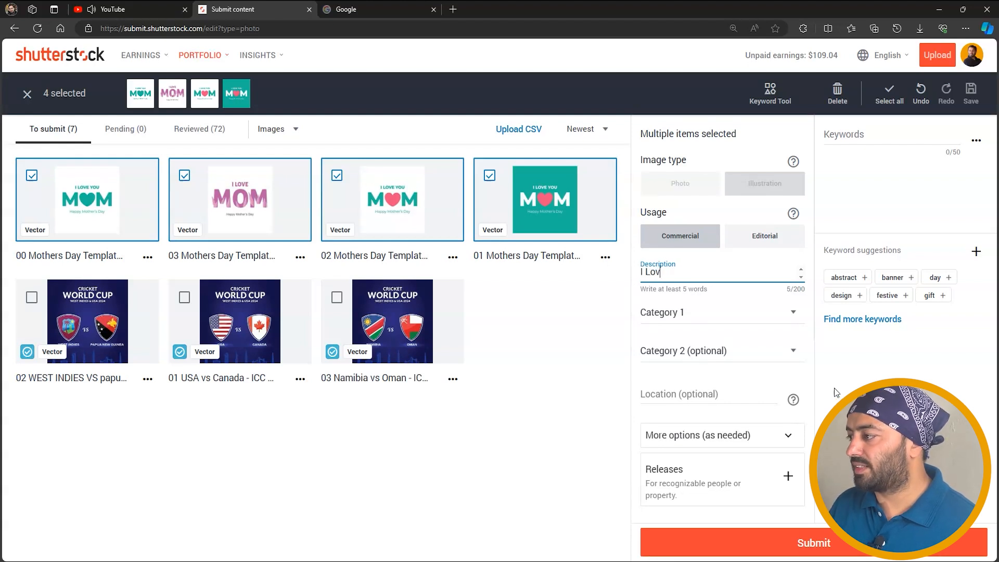
pyautogui.write('e You')
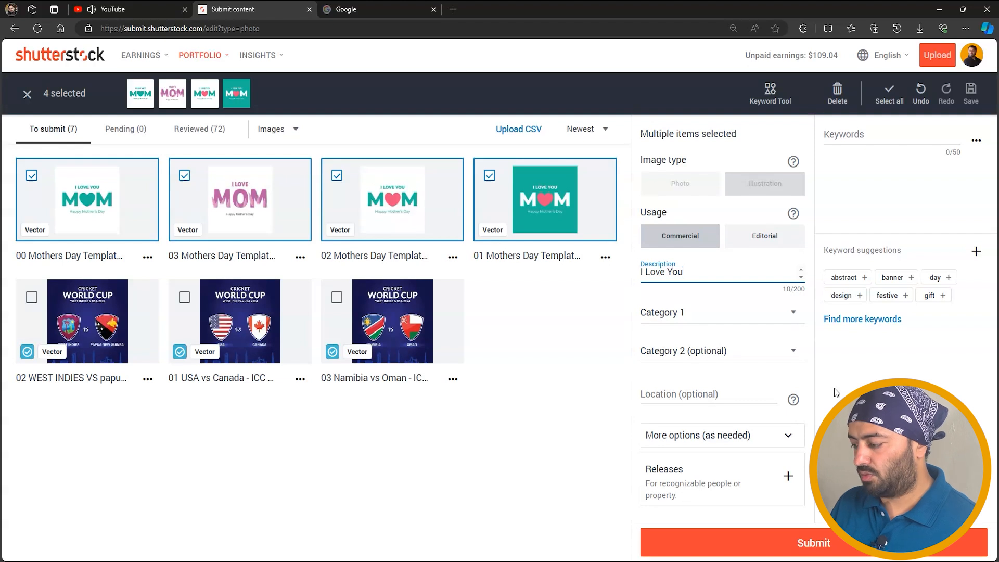
pyautogui.write(' Mom')
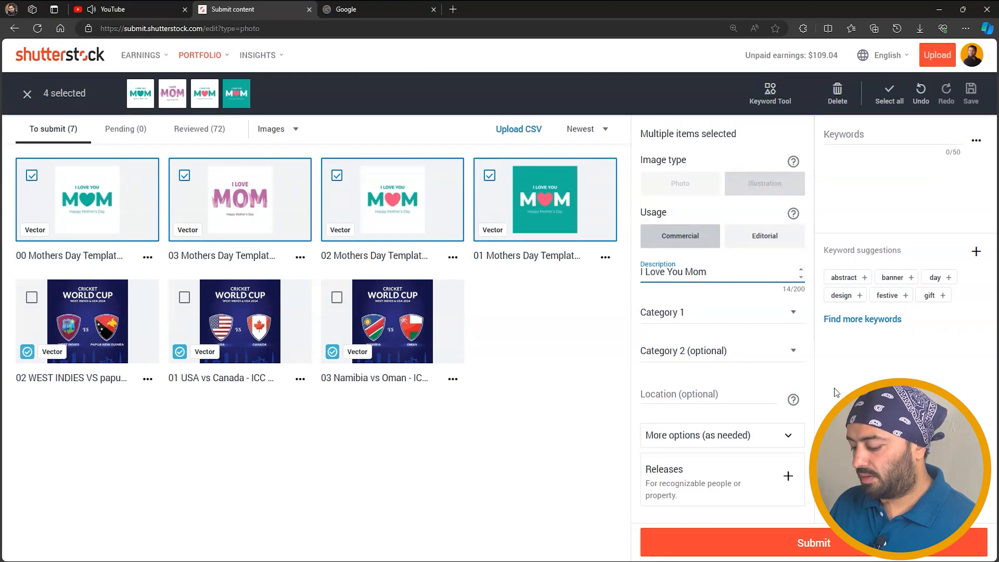
pyautogui.write('. Happy M')
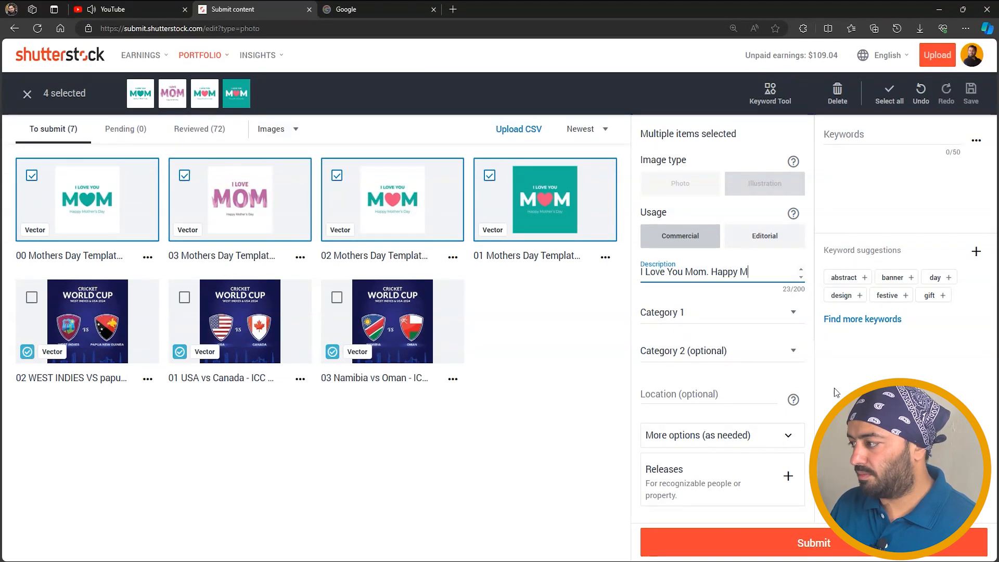
pyautogui.write("other's Day. ")
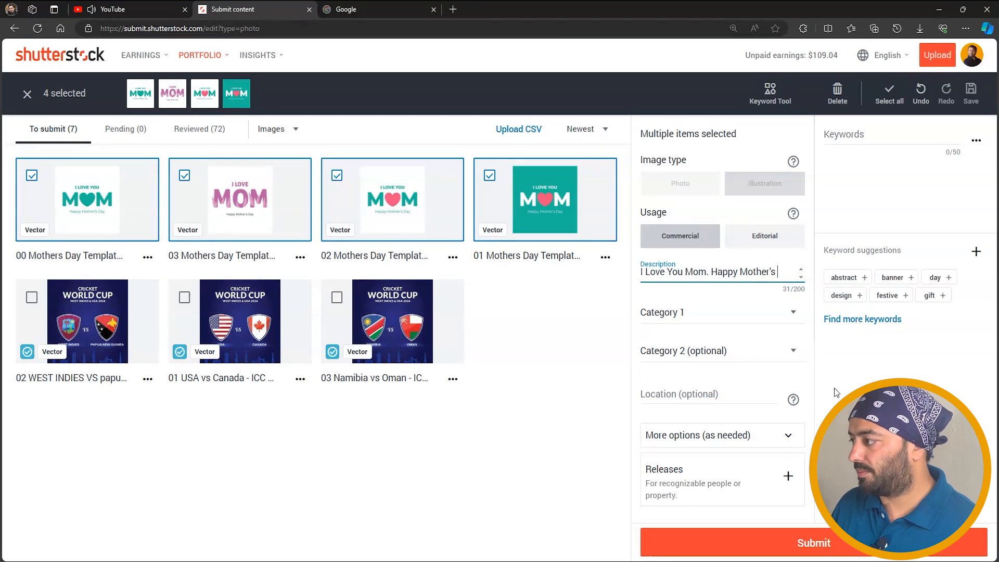
pyautogui.write('V')
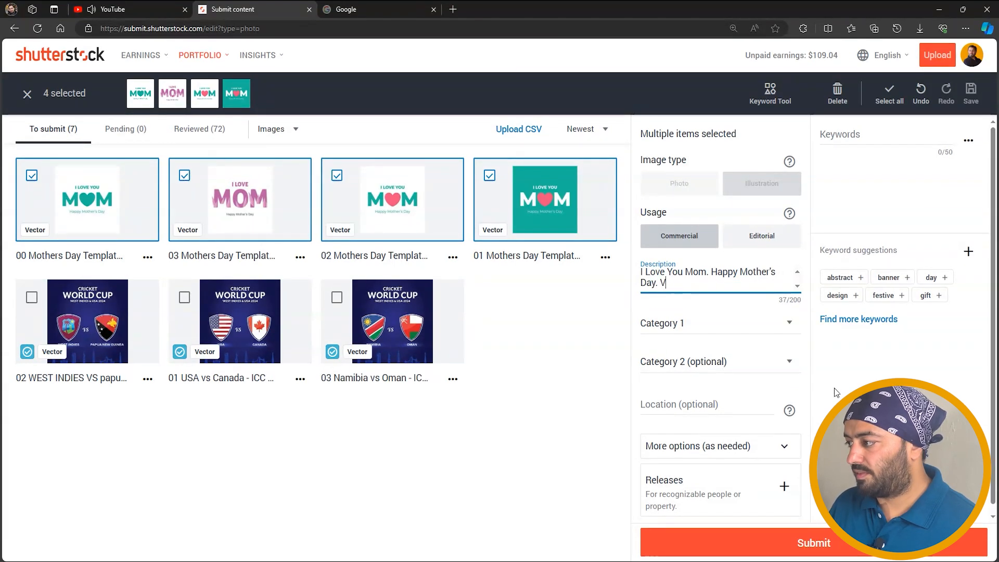
pyautogui.write('ector grap')
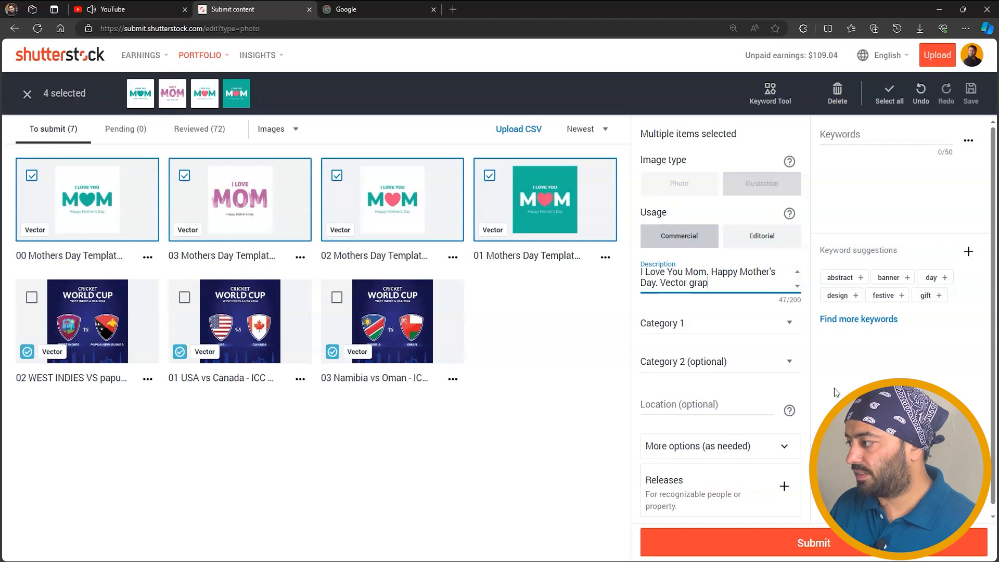
pyautogui.write('hics ')
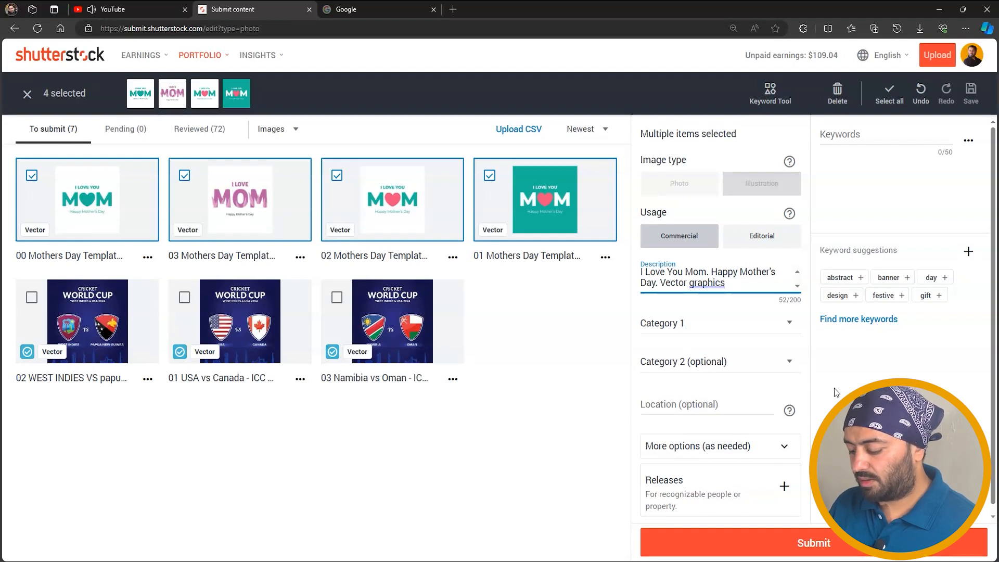
pyautogui.write('illustrati')
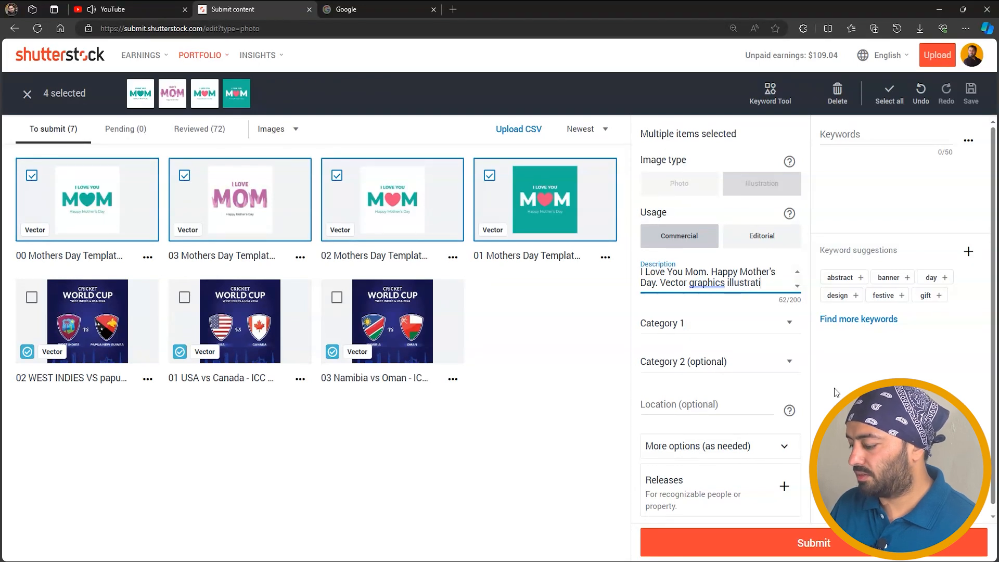
pyautogui.write('on or ')
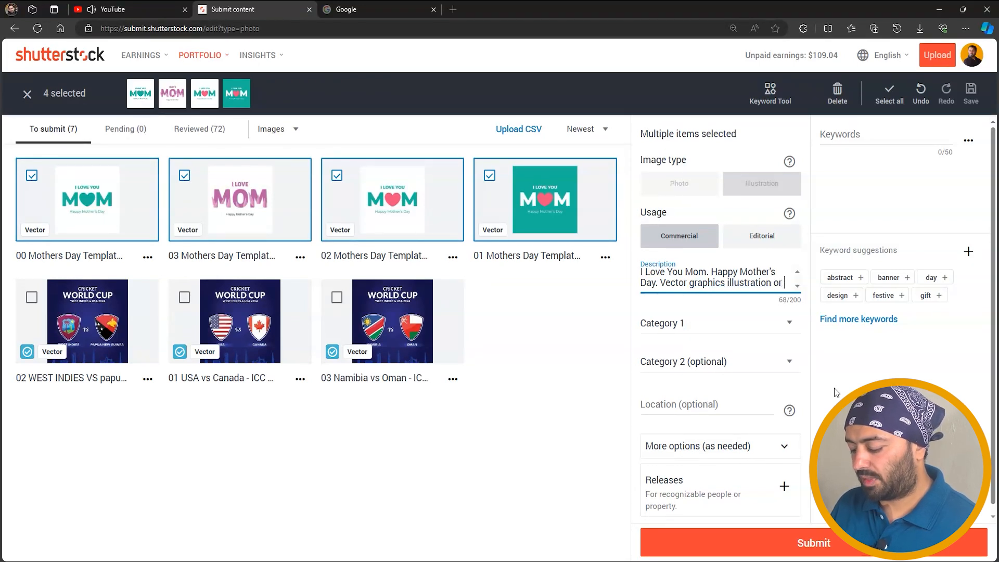
pyautogui.write('logo c')
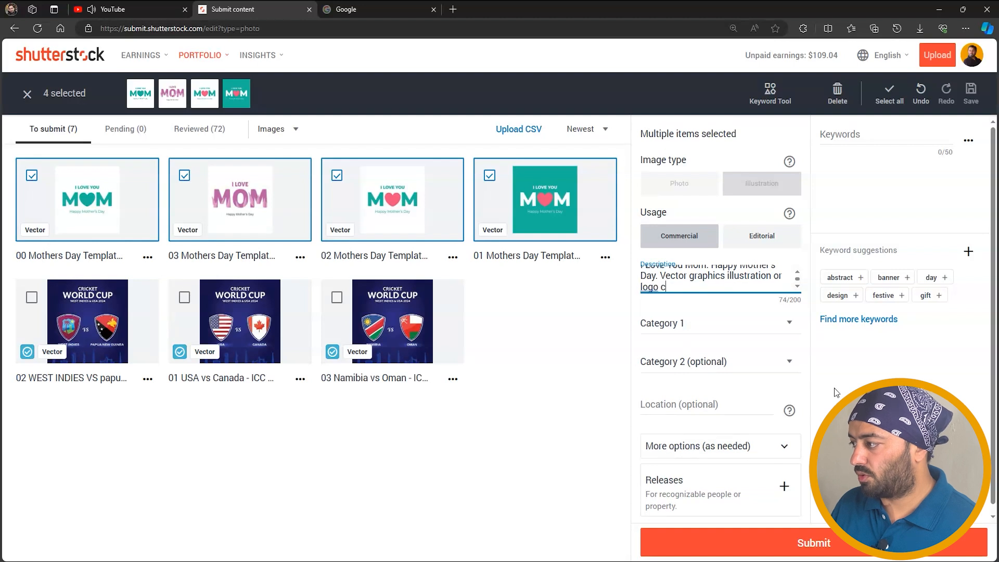
pyautogui.write('oncept')
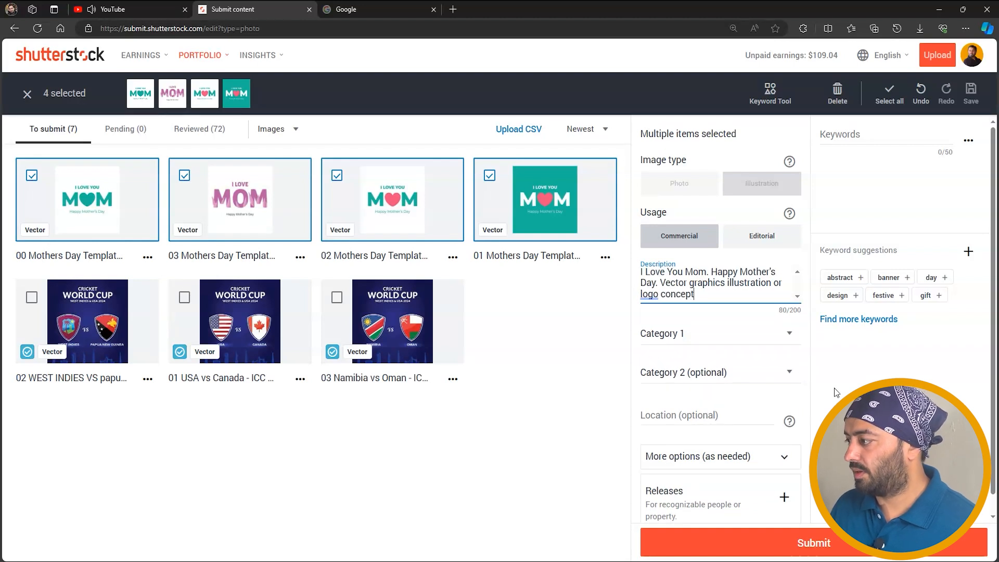
pyautogui.write('. EPS file.')
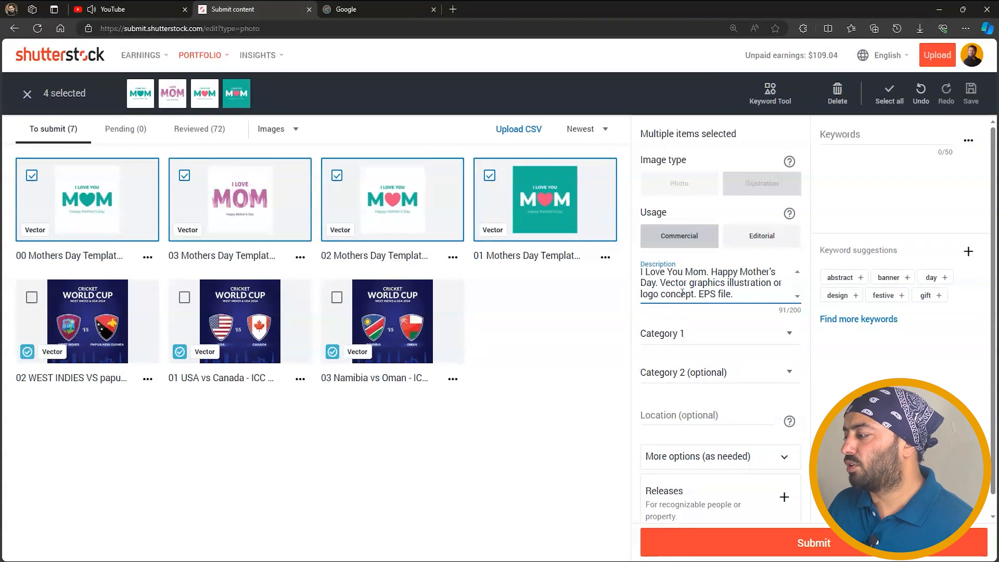
# Set Category 1 to Arts and Category 2 to Signs/Symbols for the selected templates.
pyautogui.click(695, 337)
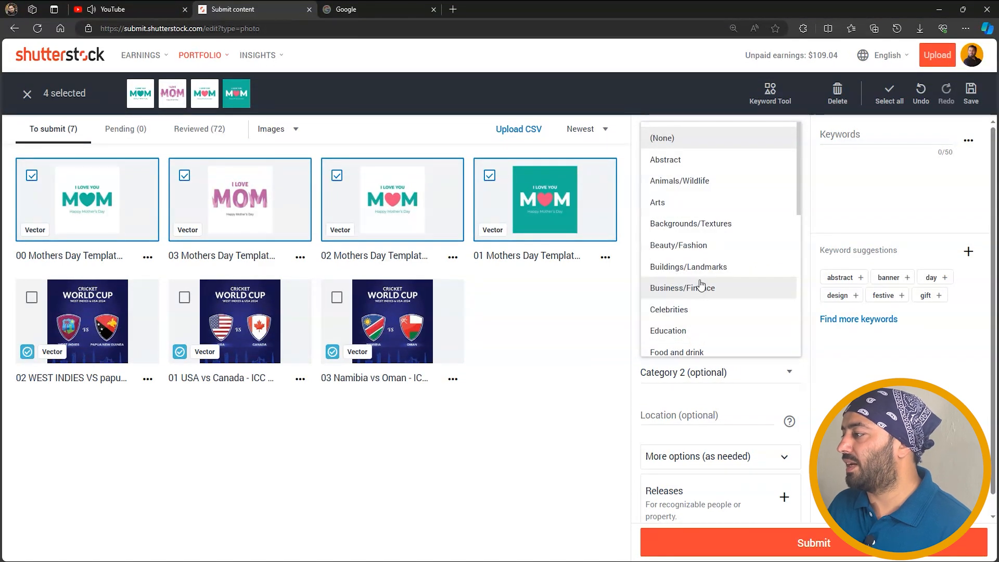
pyautogui.click(704, 206)
pyautogui.click(699, 372)
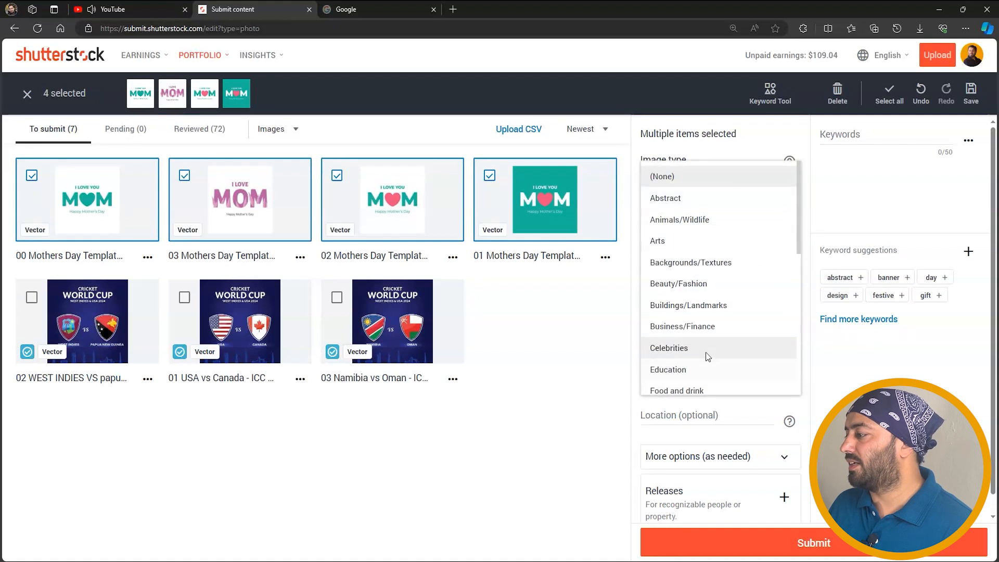
pyautogui.scroll(-2, 709, 356)
pyautogui.scroll(-5, 716, 318)
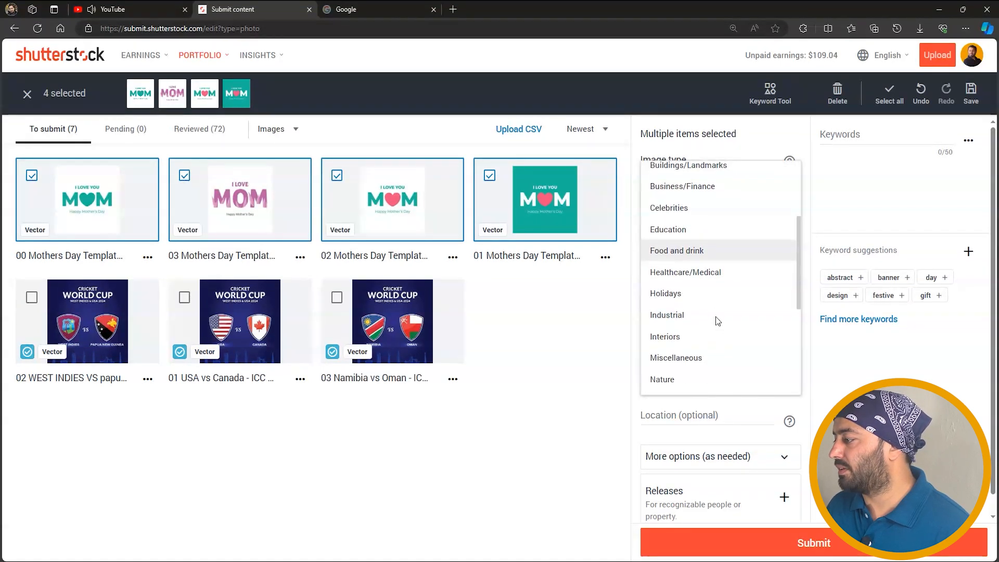
pyautogui.scroll(-1, 716, 320)
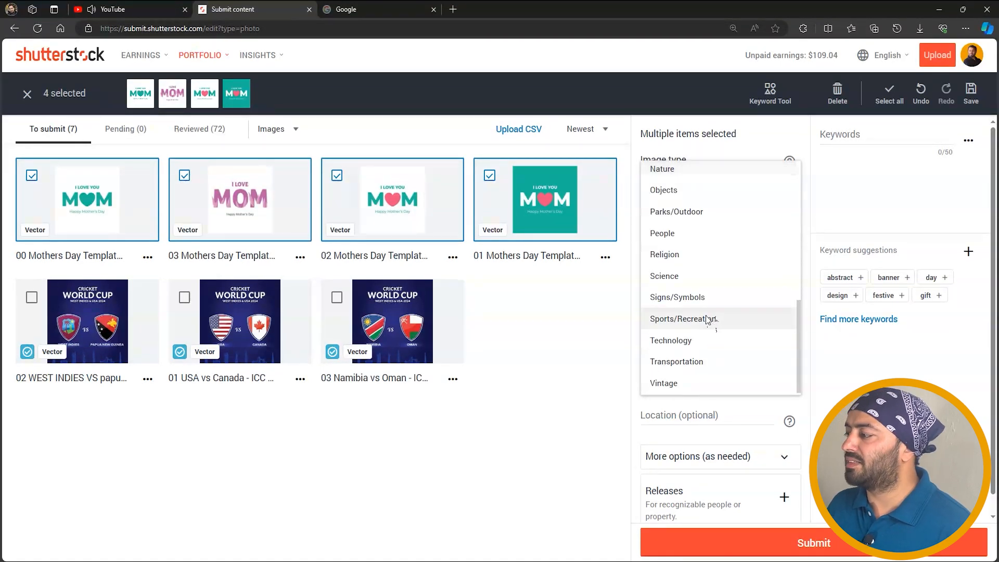
pyautogui.click(709, 295)
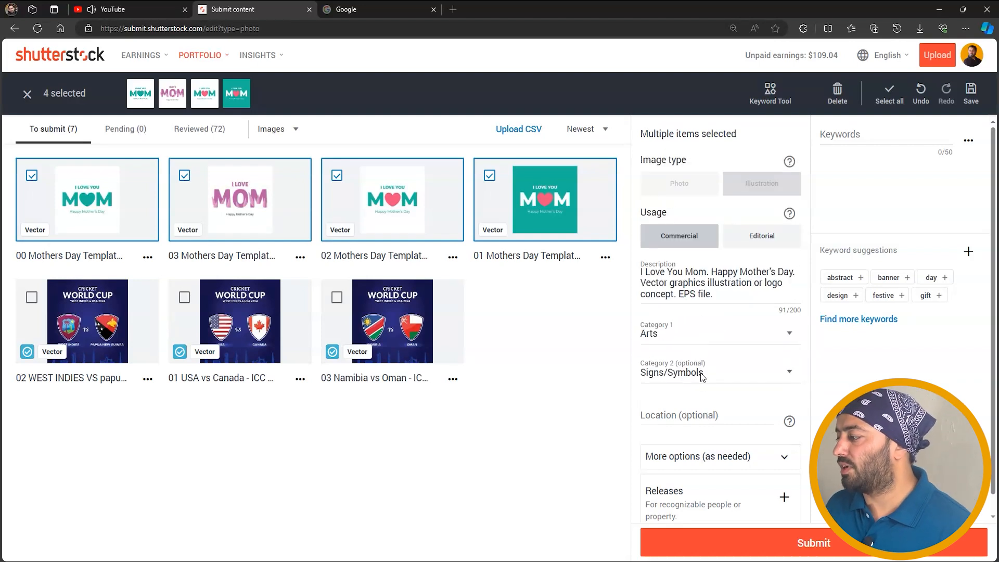
# Set the location of the selected templates to United States.
pyautogui.click(700, 416)
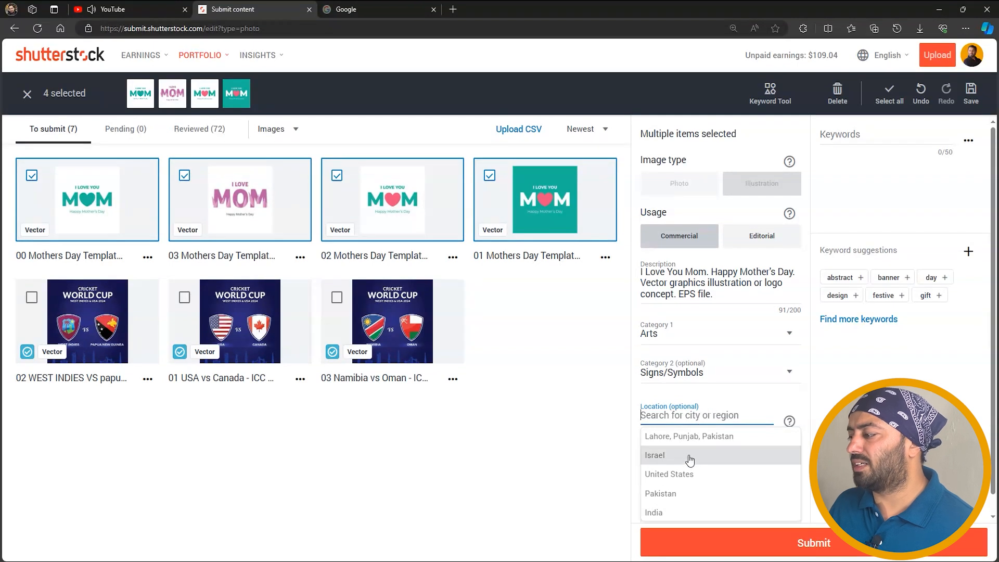
pyautogui.click(693, 474)
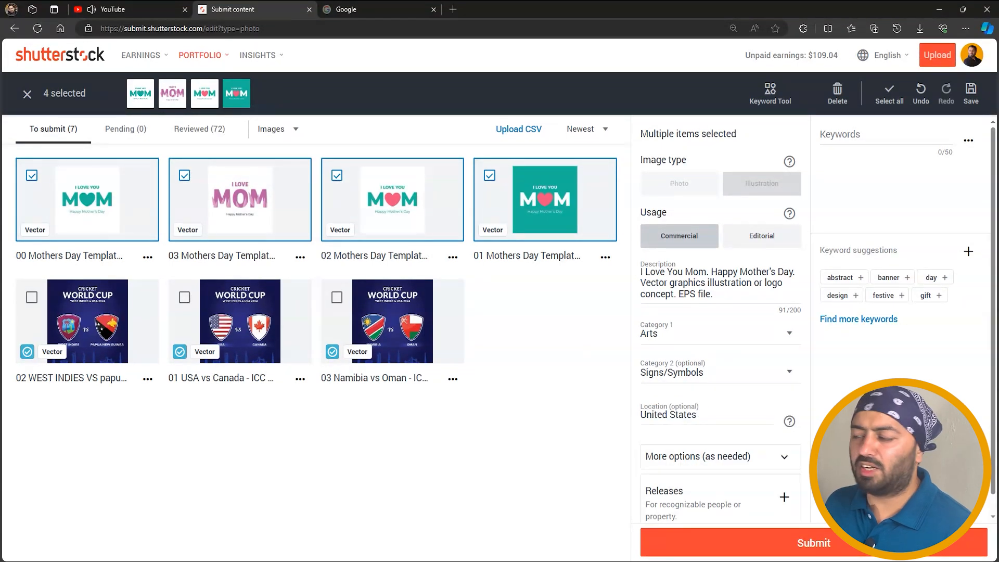
pyautogui.scroll(-1, 759, 425)
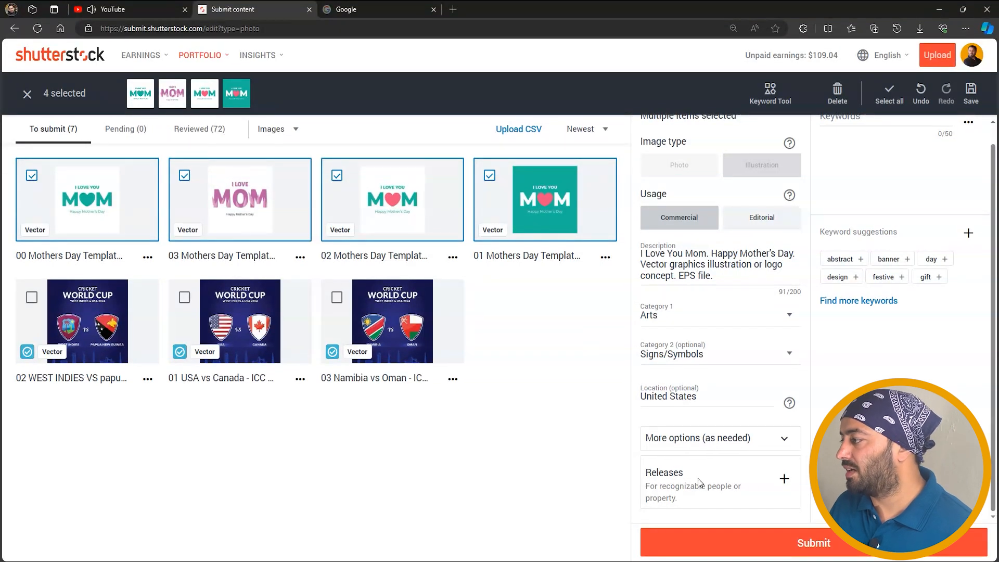
pyautogui.scroll(1, 873, 323)
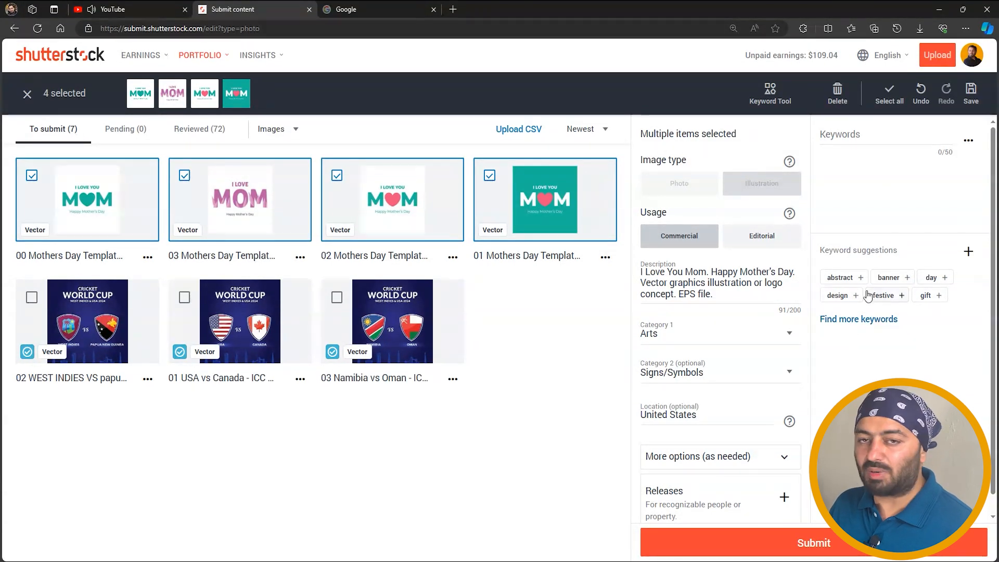
# Open the keyword finder and search vectors for "Happy mothers day logo", shortening the query to "Happy mothers day".
pyautogui.click(858, 318)
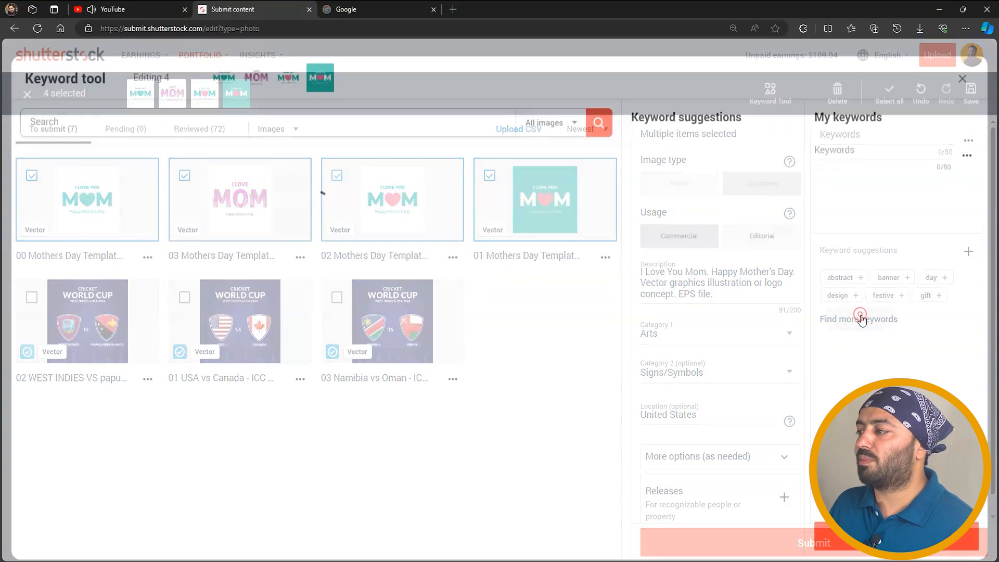
pyautogui.click(545, 115)
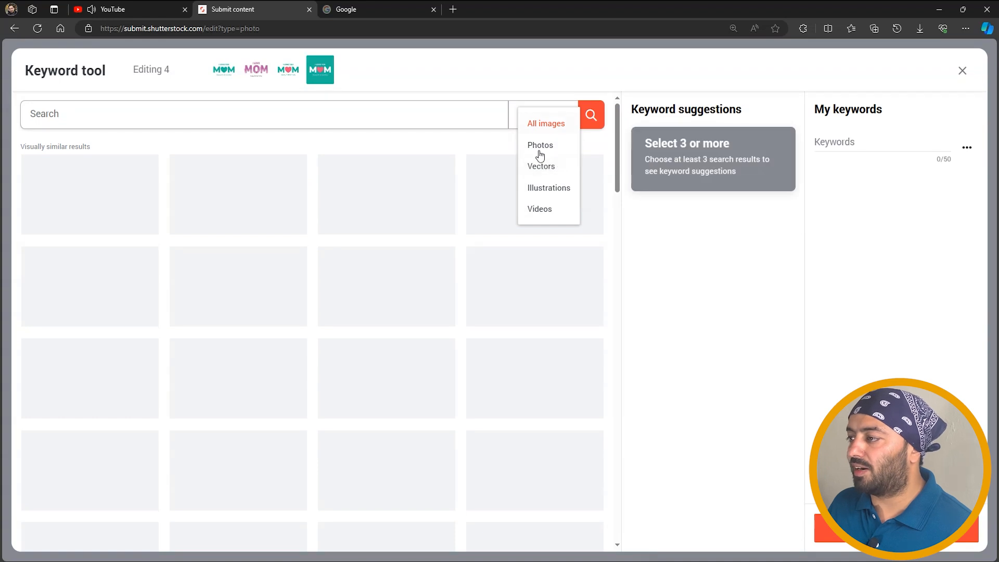
pyautogui.click(551, 166)
pyautogui.click(307, 115)
pyautogui.write('Happy mothers day logo')
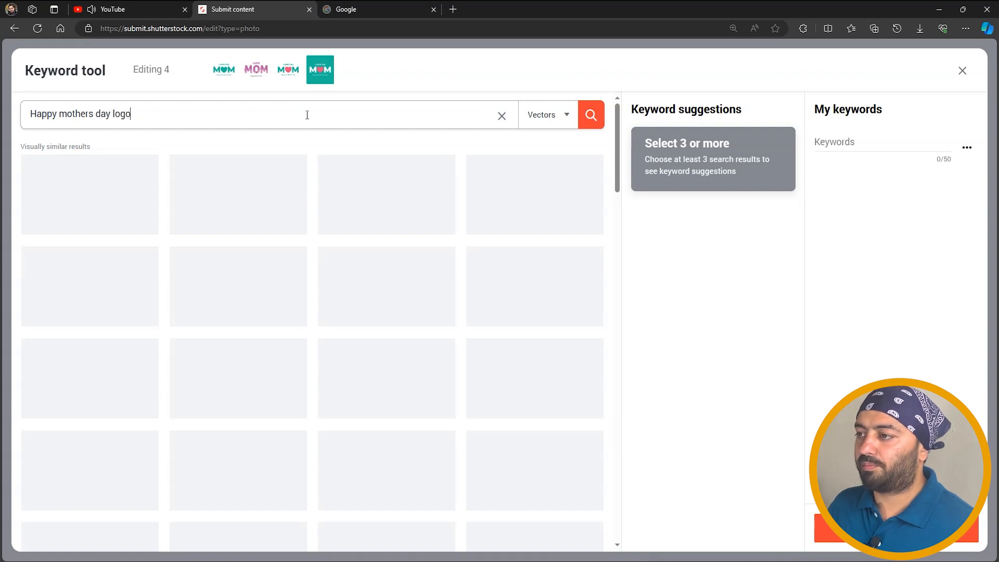
pyautogui.press('Return')
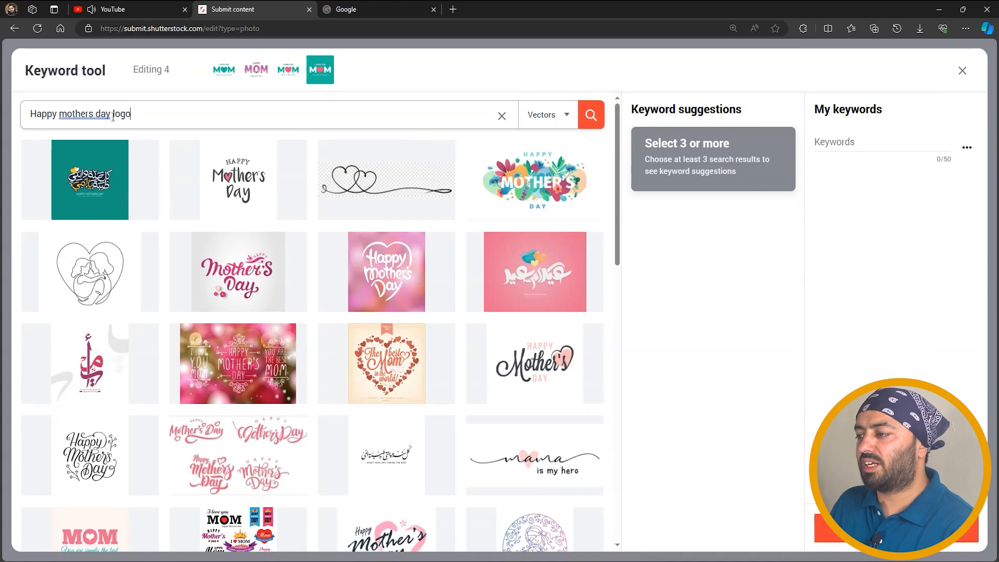
pyautogui.press('Return')
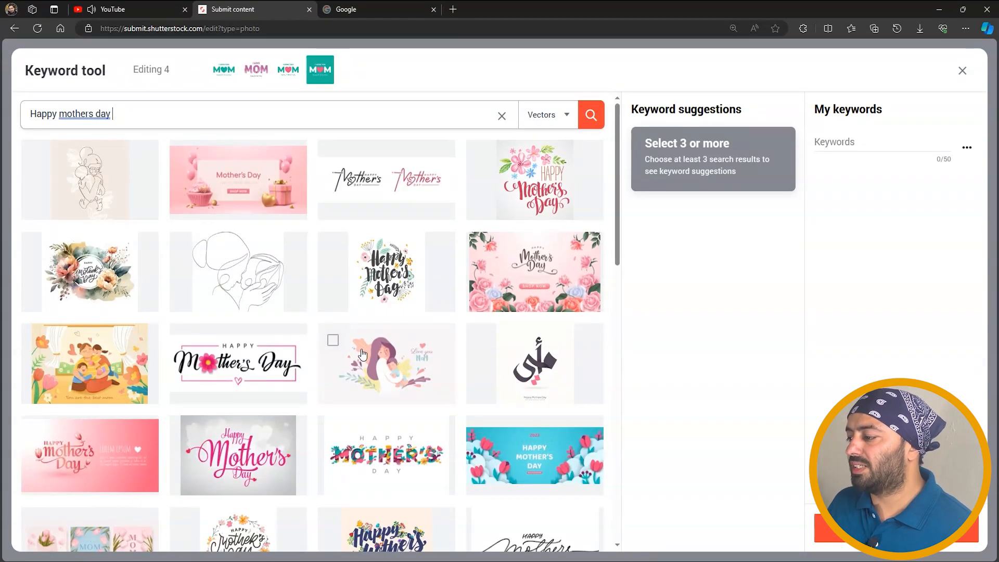
# Select three similar results for keyword suggestions: the floral-letter MOTHER'S design, the pink Mother's Day script on grey and the pink MOM heart banner.
pyautogui.scroll(-1, 362, 354)
pyautogui.click(334, 364)
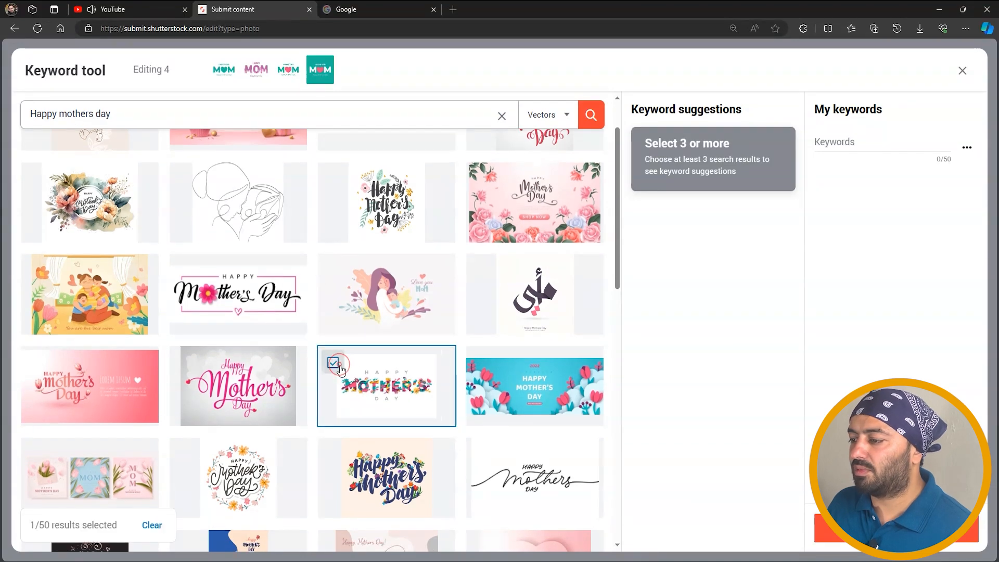
pyautogui.click(185, 363)
pyautogui.scroll(-3, 251, 318)
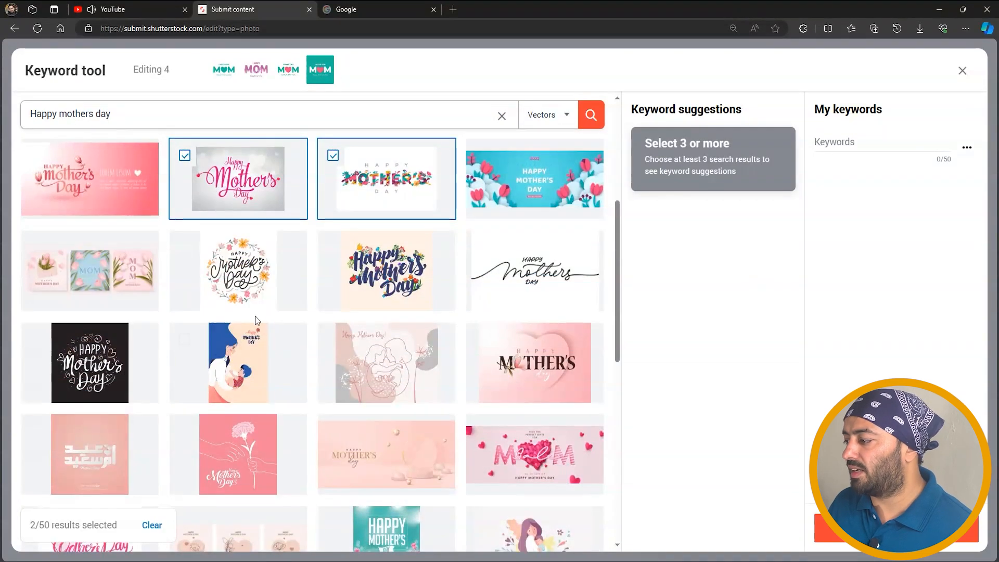
pyautogui.scroll(-2, 504, 354)
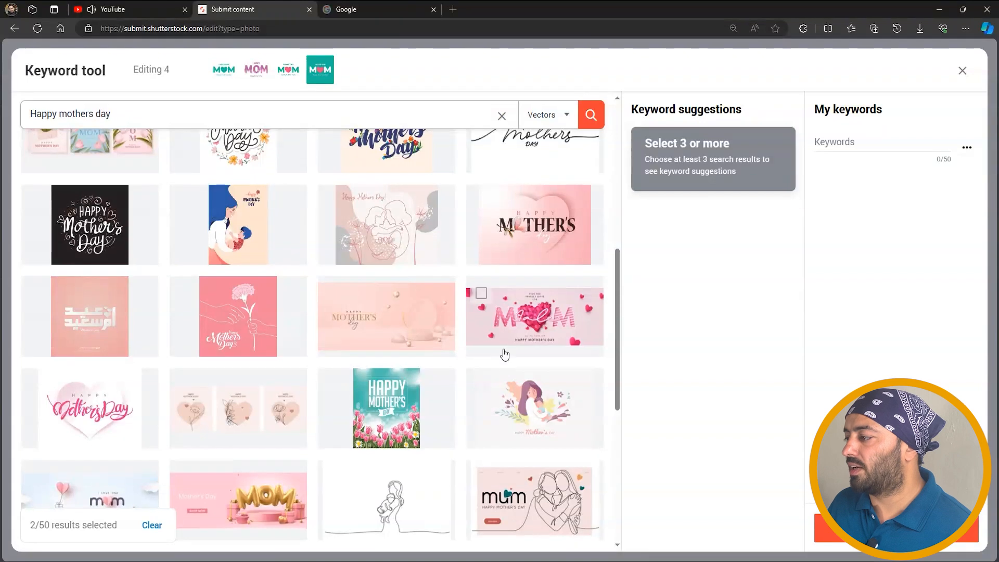
pyautogui.click(481, 295)
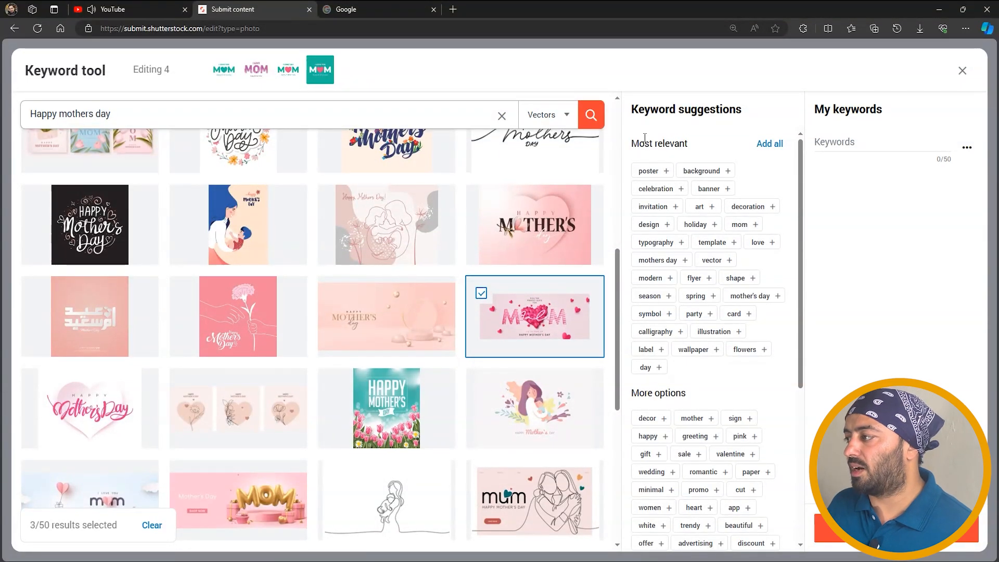
pyautogui.moveTo(634, 143); pyautogui.dragTo(689, 143)
pyautogui.click(661, 136)
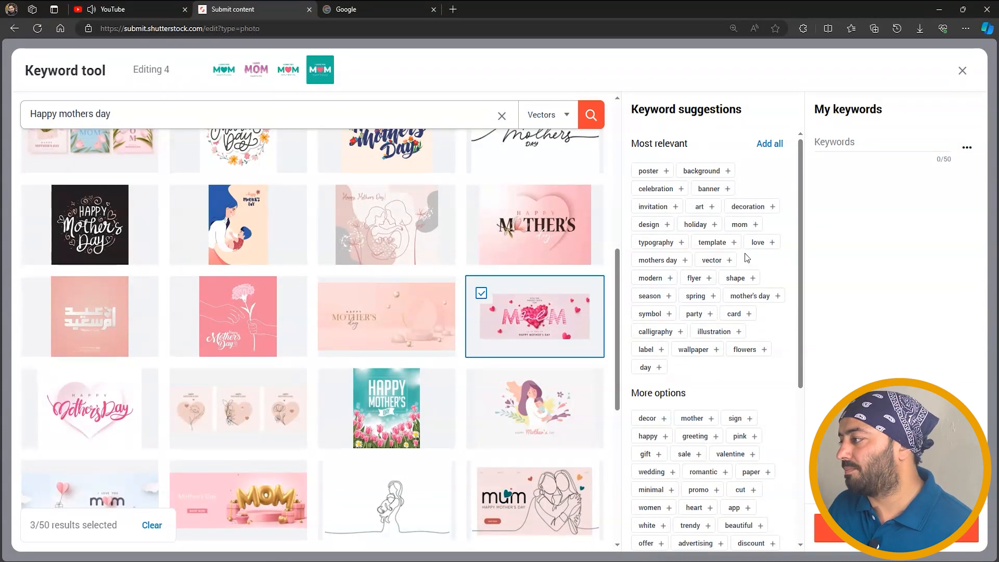
# Add the suggested keywords love, mom, decoration, banner, background, poster and art to the keyword list.
pyautogui.click(765, 242)
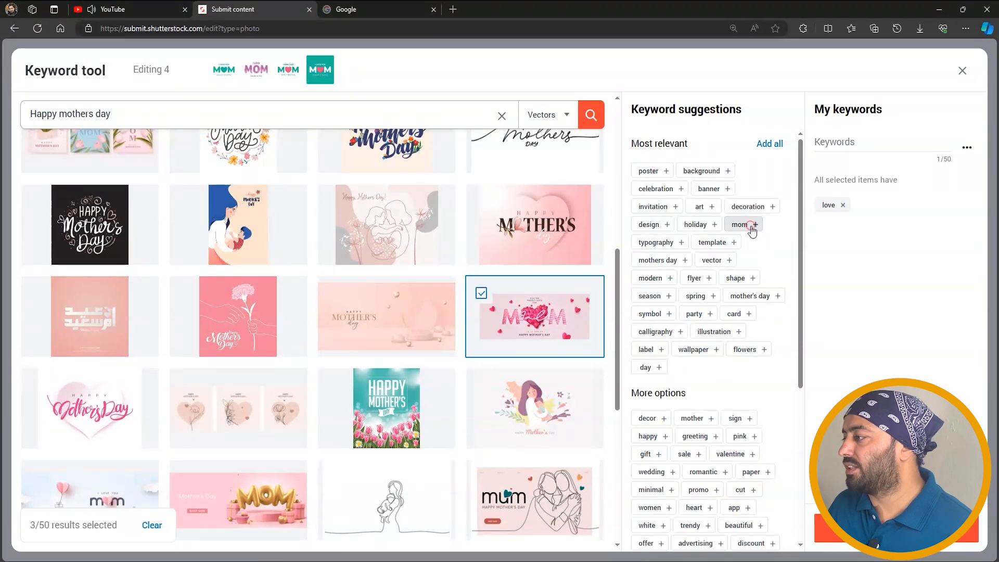
pyautogui.click(751, 227)
pyautogui.click(747, 206)
pyautogui.click(708, 189)
pyautogui.click(701, 171)
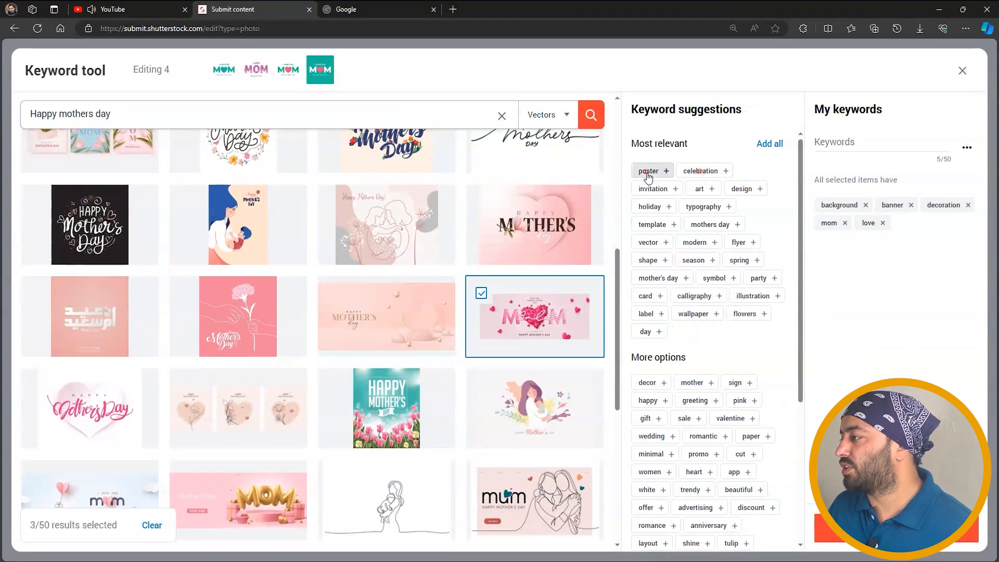
pyautogui.click(648, 175)
pyautogui.click(764, 170)
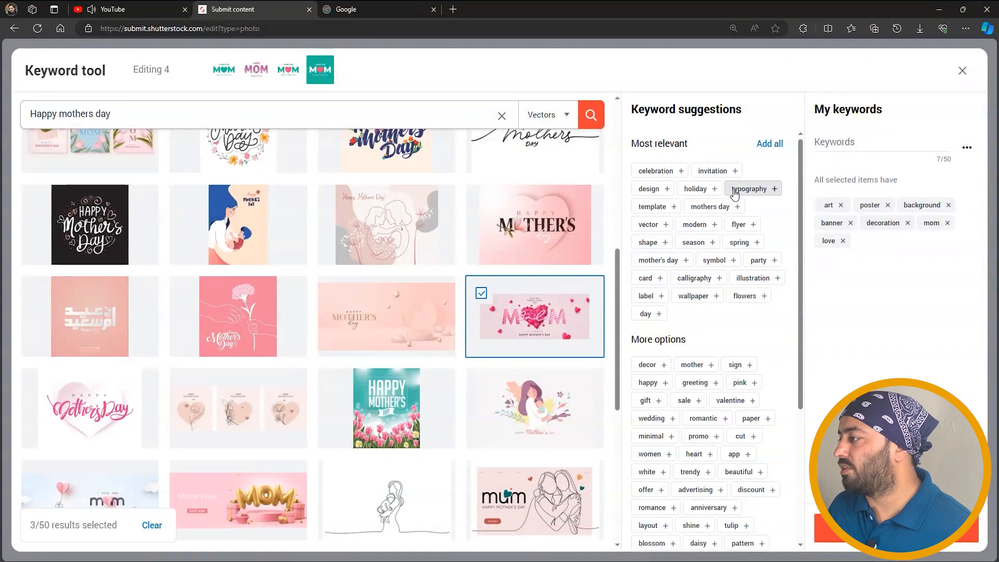
# Add the suggested keywords typography, holiday, invitation, celebration, illustration, party, card and mother's day.
pyautogui.click(734, 188)
pyautogui.click(699, 188)
pyautogui.click(708, 171)
pyautogui.click(659, 171)
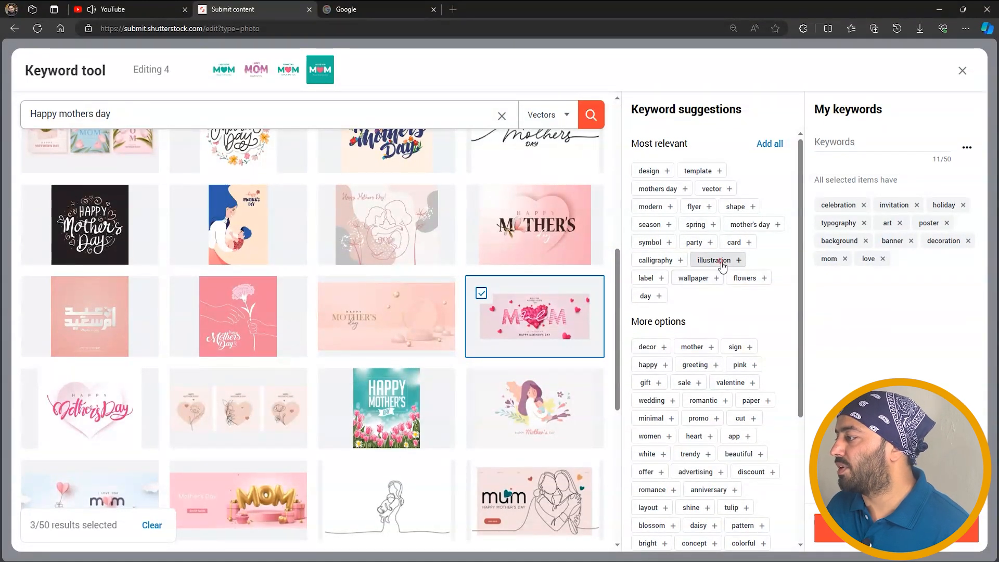
pyautogui.click(737, 260)
pyautogui.click(709, 242)
pyautogui.click(710, 242)
pyautogui.click(732, 229)
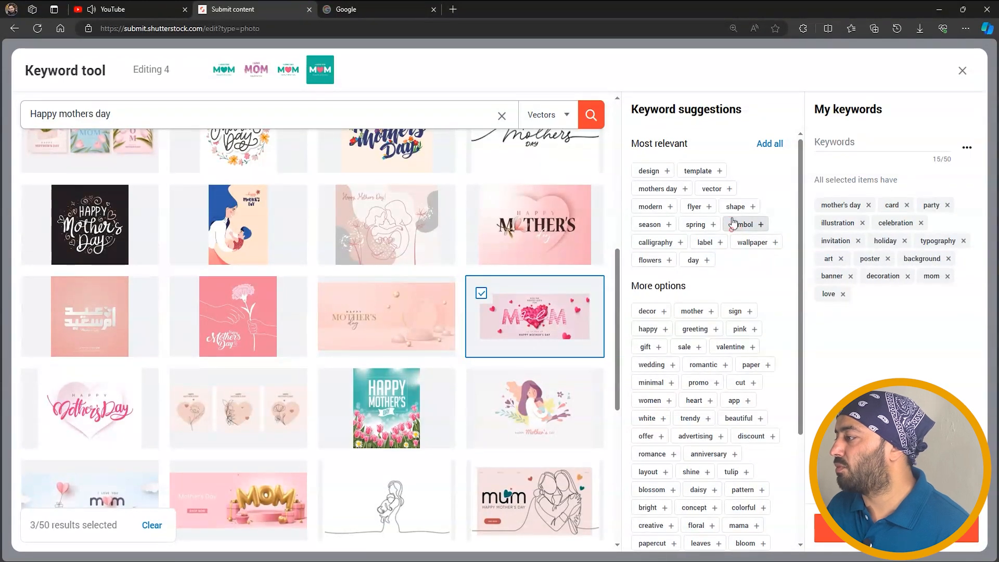
# Add the suggested keywords modern, calligraphy, label, season and flowers.
pyautogui.click(651, 206)
pyautogui.click(720, 229)
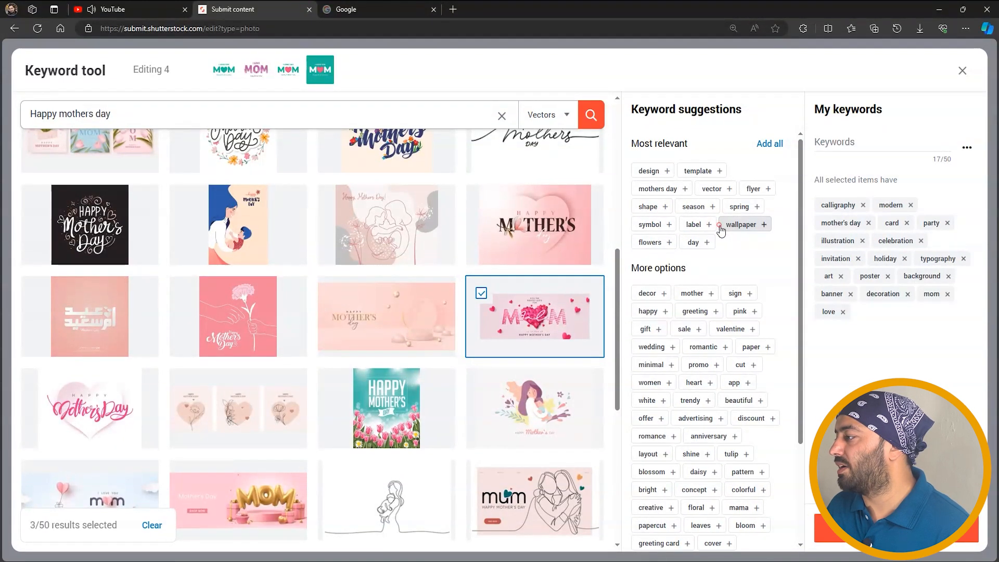
pyautogui.click(700, 225)
pyautogui.click(703, 209)
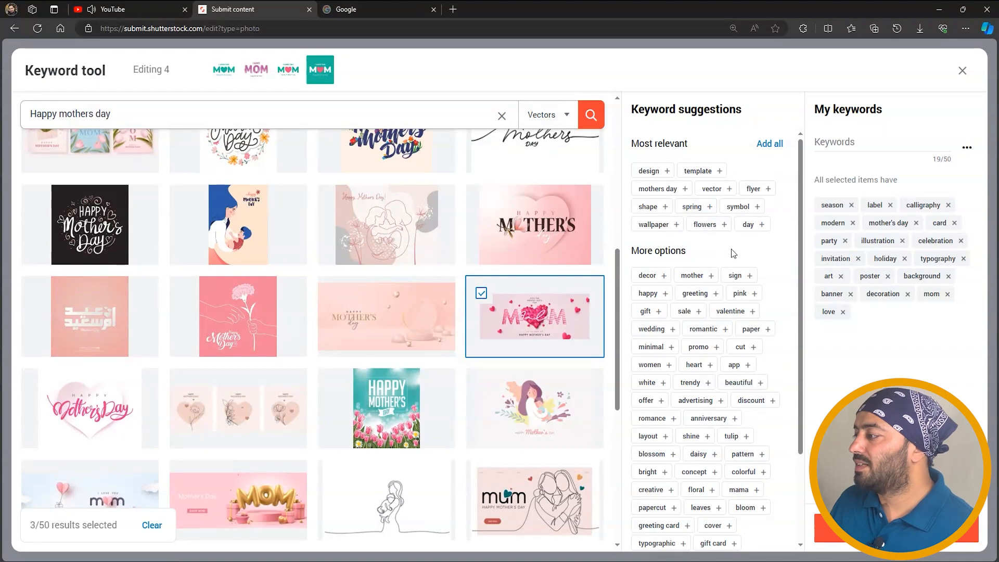
pyautogui.click(705, 229)
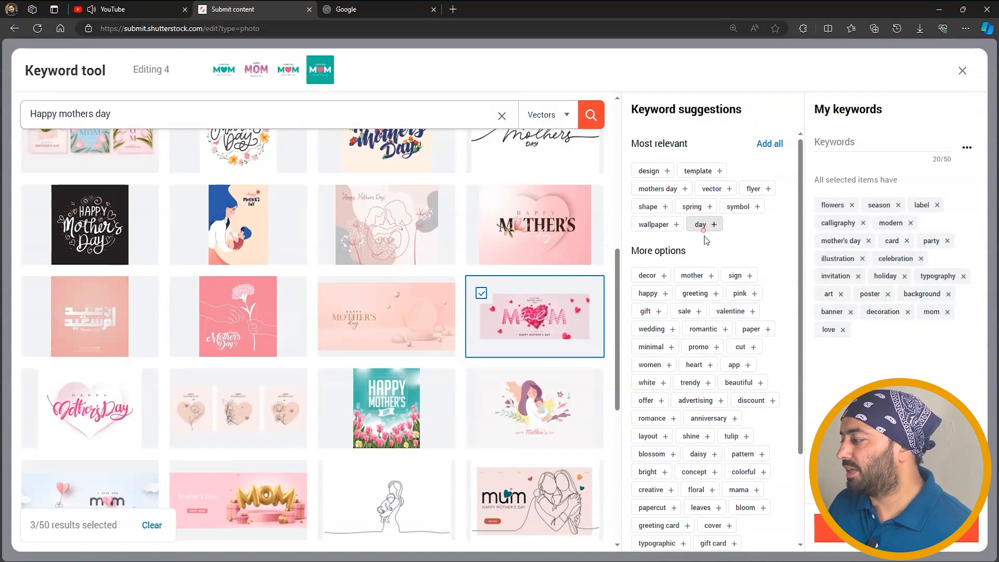
# Replace the three selected reference results with the teal tulip banner, the framed Mother's Day script and the pink script with watercolor flowers.
pyautogui.click(495, 301)
pyautogui.scroll(5, 468, 312)
pyautogui.click(185, 364)
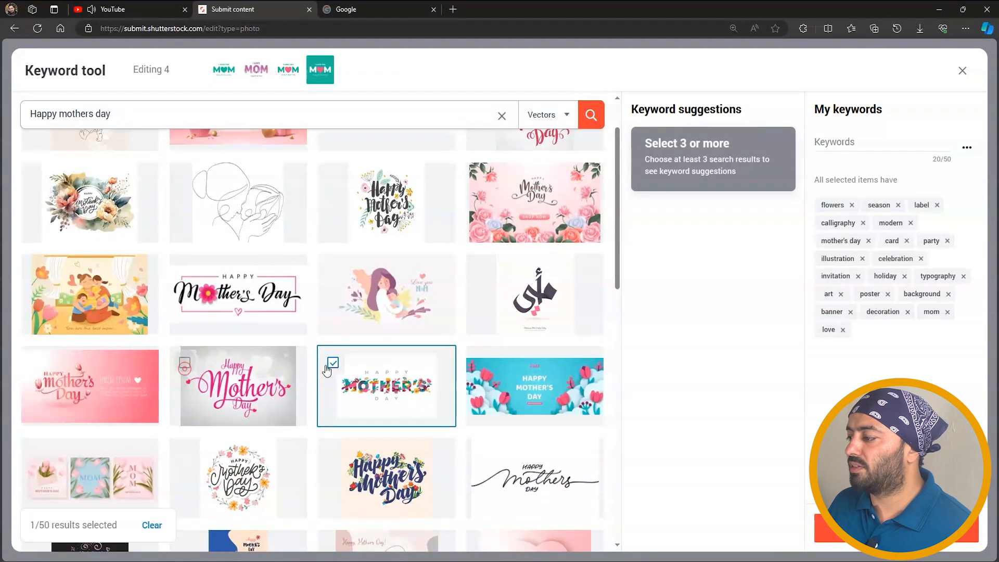
pyautogui.click(330, 364)
pyautogui.click(481, 364)
pyautogui.scroll(1, 457, 382)
pyautogui.click(193, 343)
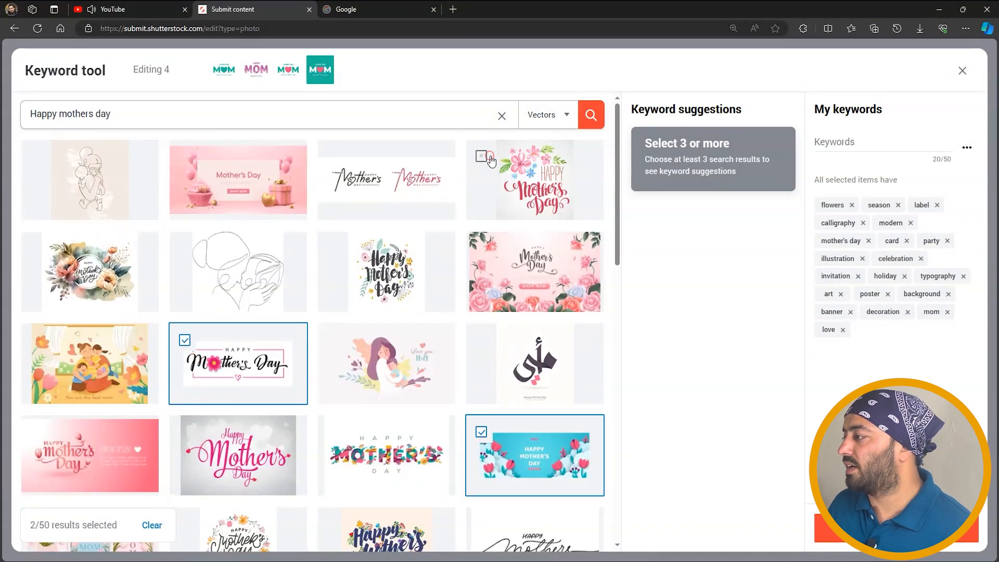
pyautogui.click(491, 161)
# Add all the most relevant keyword suggestions, plus elegance, abstract, primula, mama, floral and girl from the additional options.
pyautogui.click(769, 144)
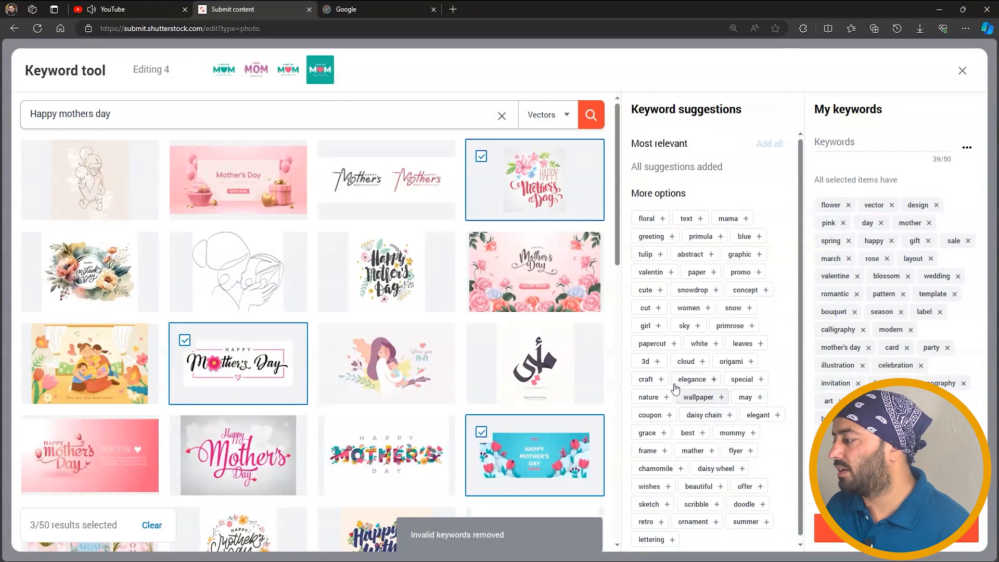
pyautogui.click(700, 385)
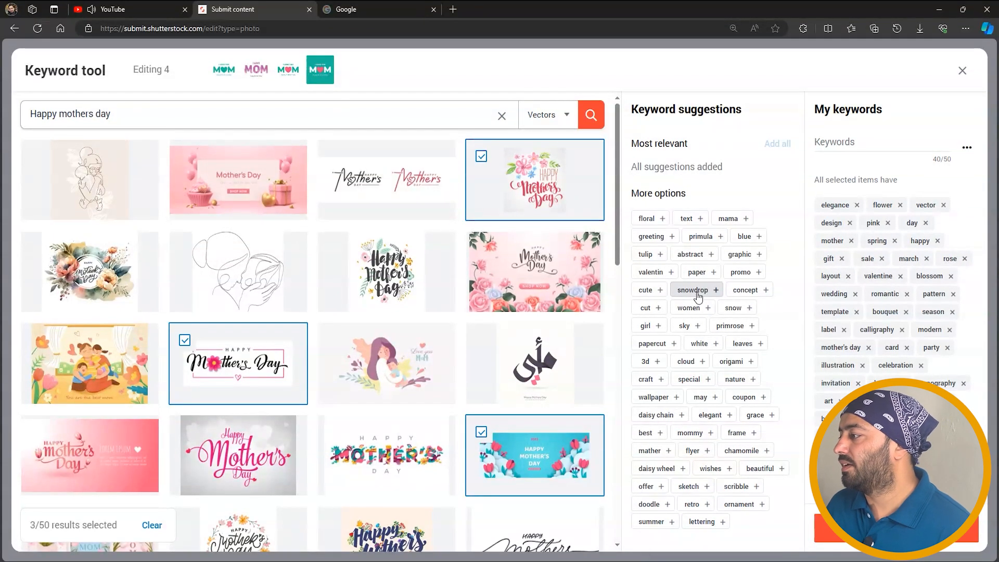
pyautogui.click(697, 253)
pyautogui.click(700, 239)
pyautogui.click(728, 217)
pyautogui.click(647, 218)
pyautogui.click(736, 289)
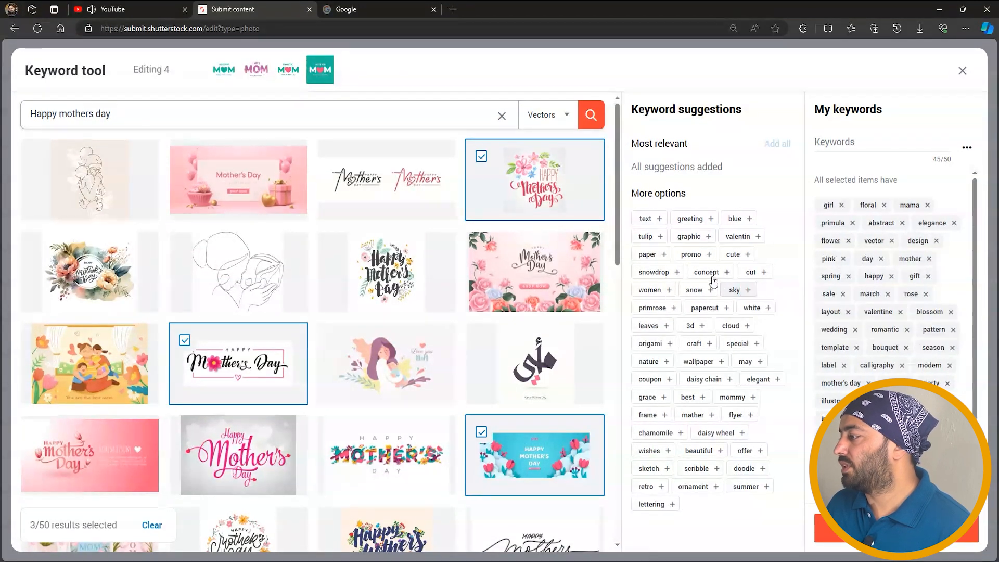
# Add the keywords concept, cute, valentin, ornament and tulip, and save the details of the four Mother's Day templates.
pyautogui.click(706, 272)
pyautogui.click(732, 255)
pyautogui.click(738, 238)
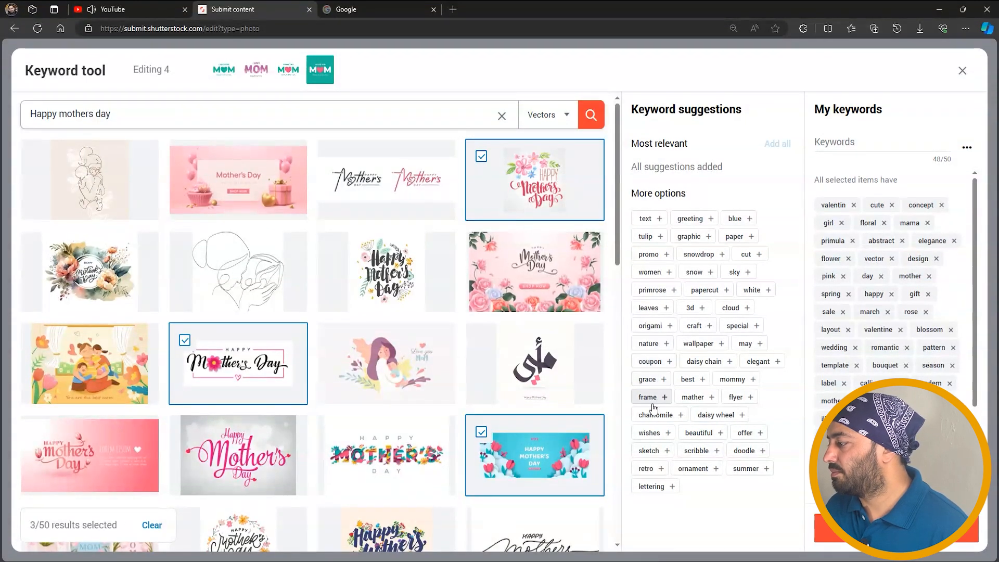
pyautogui.click(692, 470)
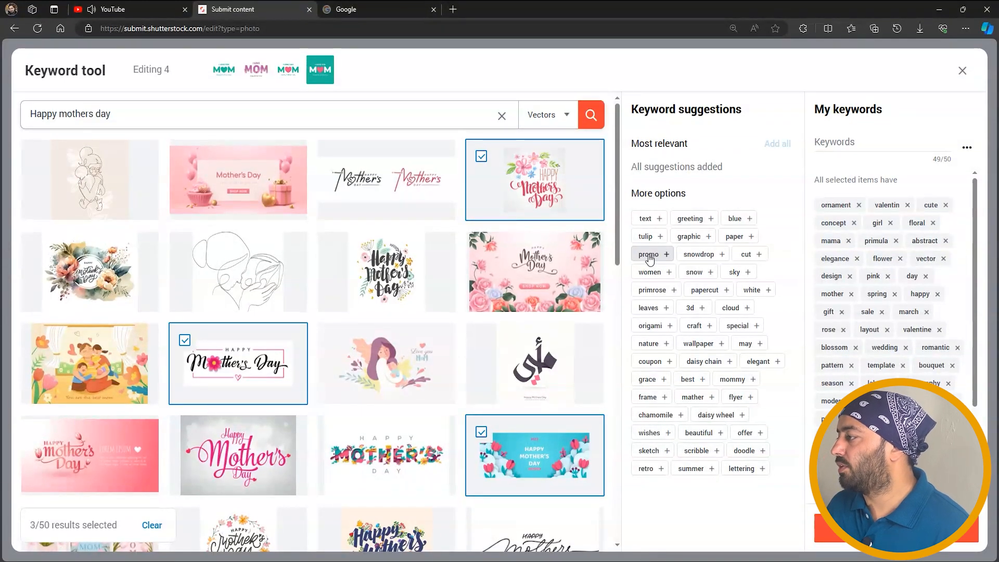
pyautogui.click(650, 238)
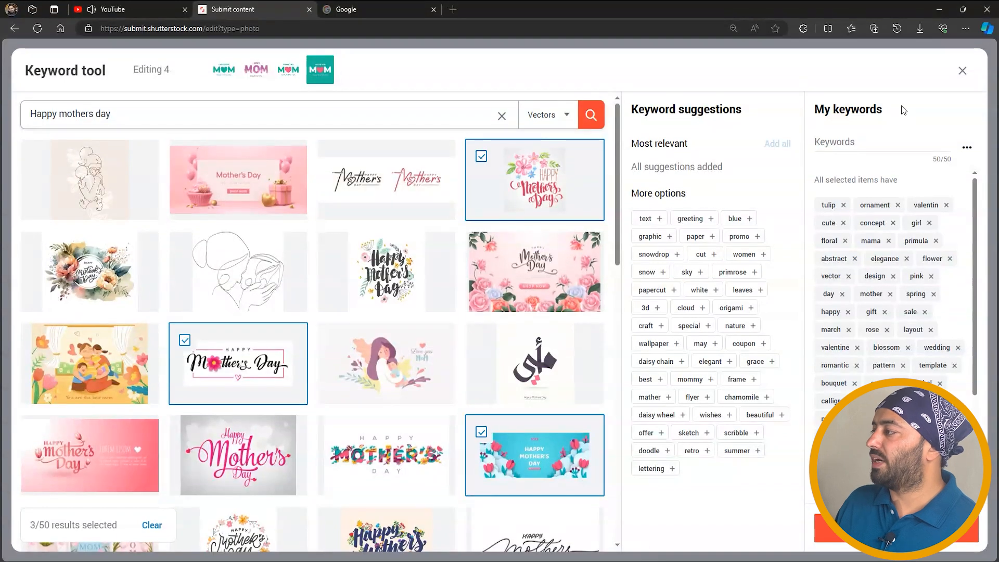
pyautogui.click(962, 71)
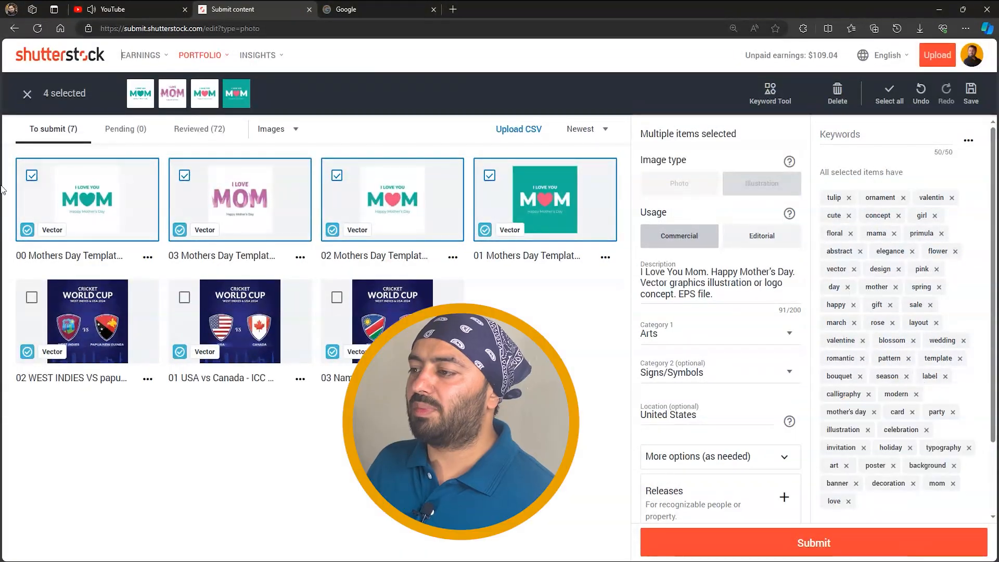
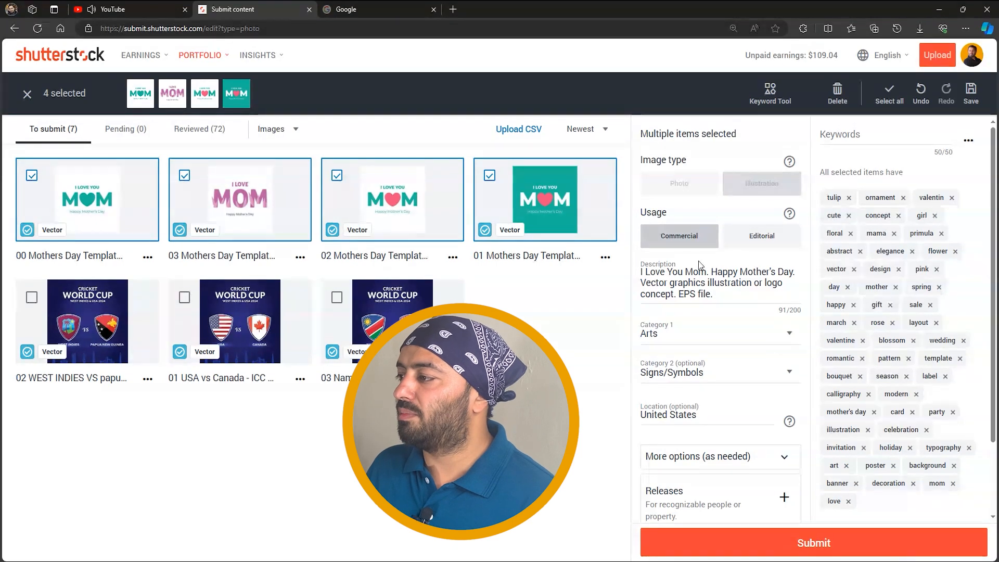
pyautogui.click(968, 99)
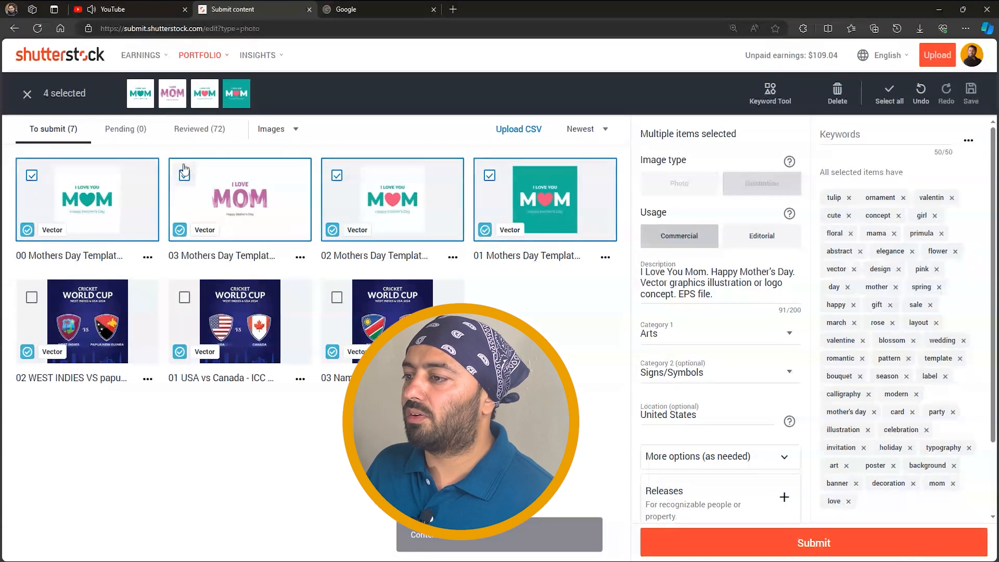
# Submit 03 Mothers Day Template.eps and 01 Mothers Day Template.eps for review, one at a time.
pyautogui.click(27, 94)
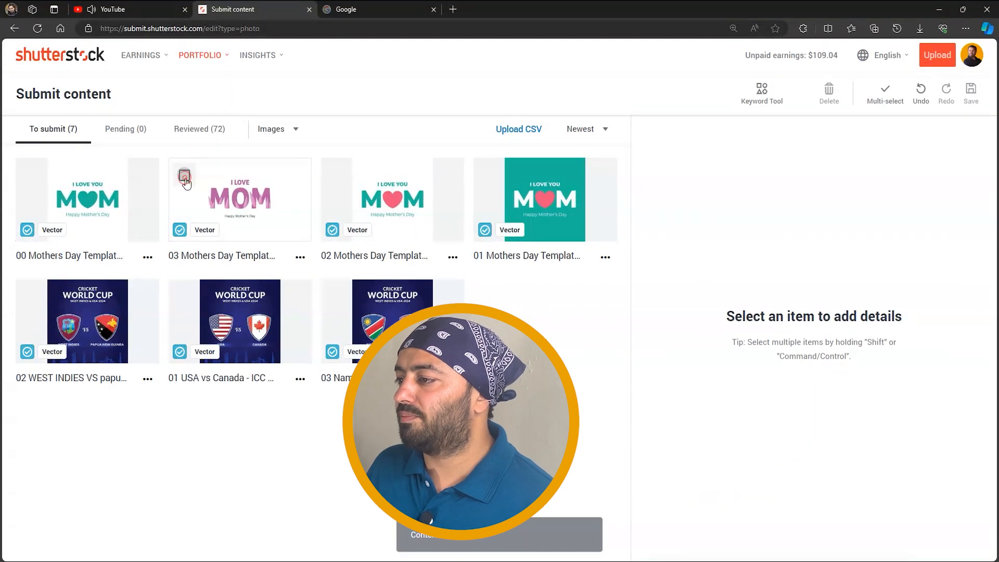
pyautogui.click(184, 177)
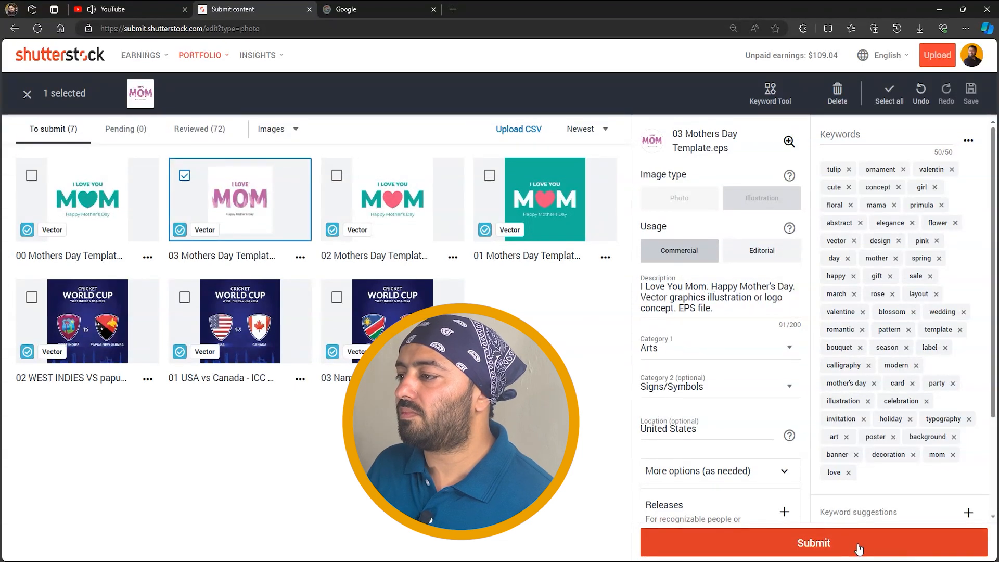
pyautogui.click(858, 548)
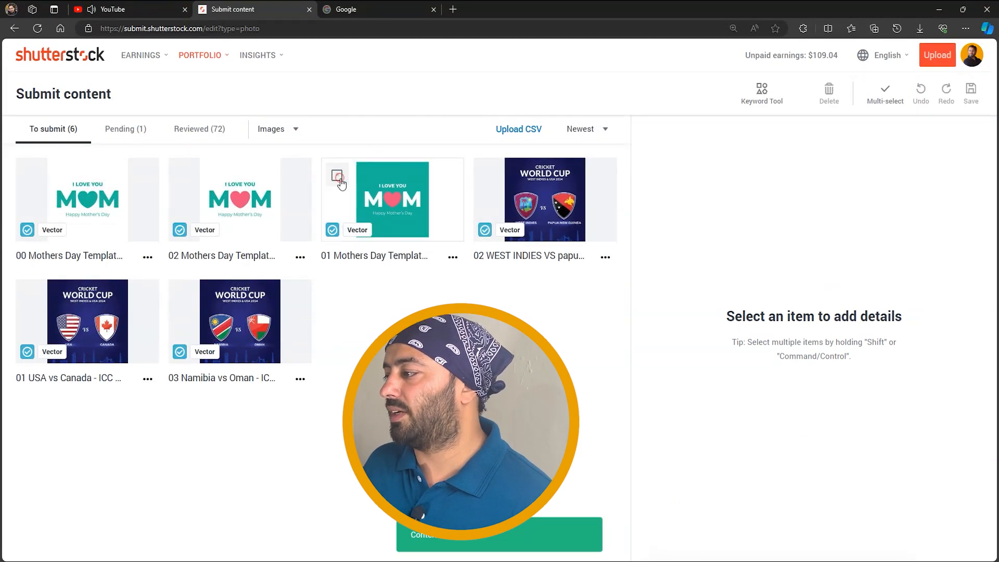
pyautogui.click(337, 177)
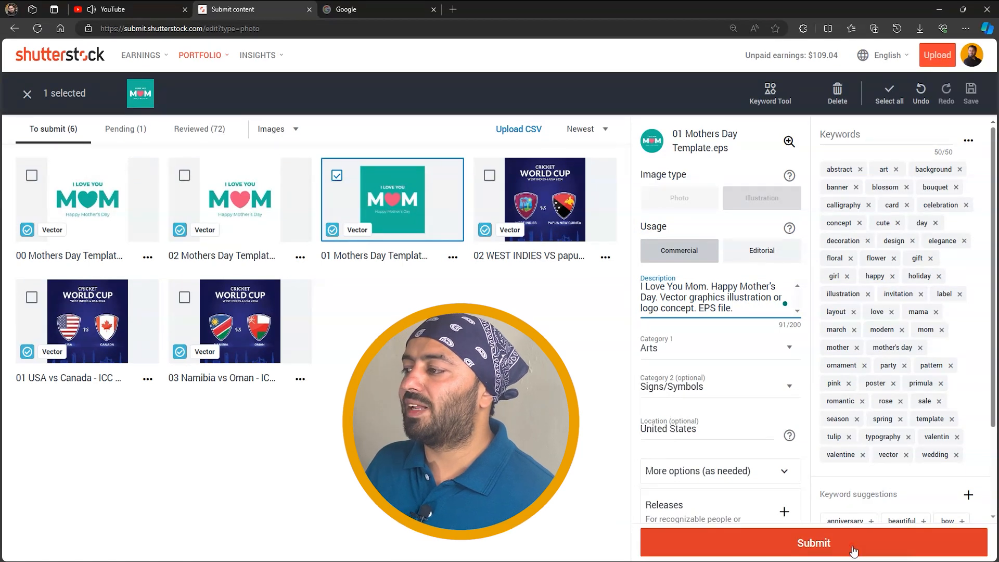
pyautogui.click(853, 550)
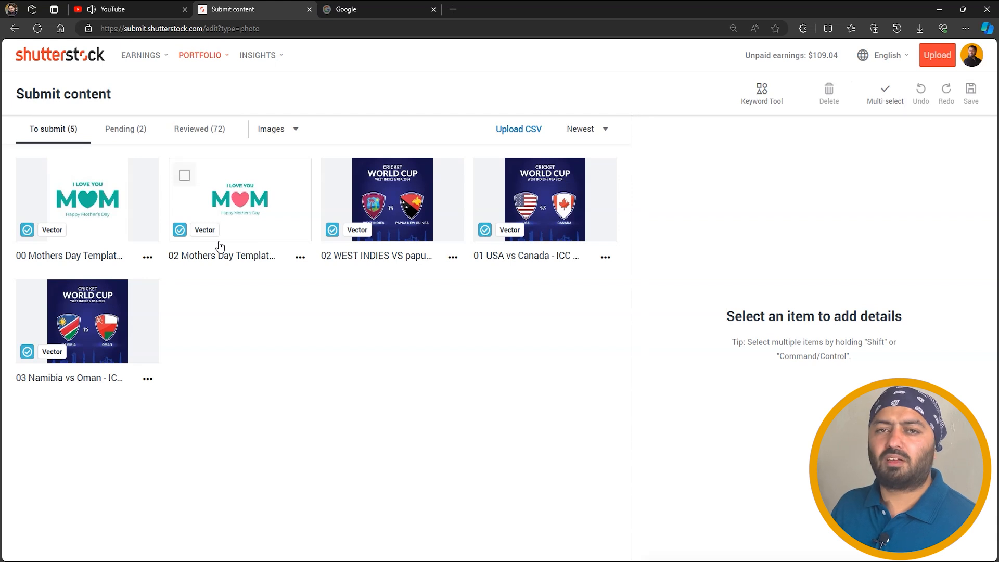
# Check the pending submissions and their review-time notice at a larger page size, with a brief look at the reviewed items.
pyautogui.click(143, 134)
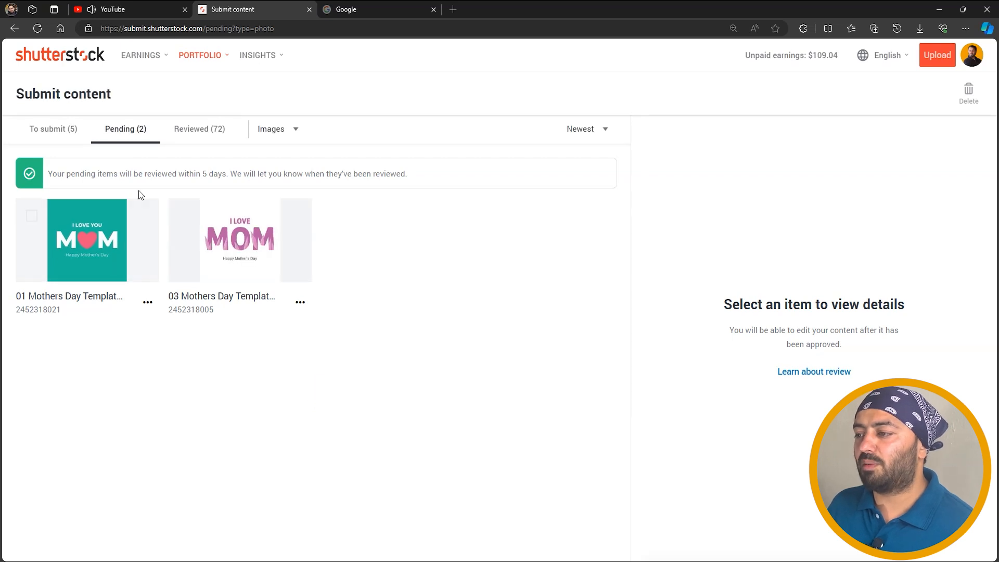
pyautogui.hotkey('ctrl', '+')
pyautogui.hotkey('ctrl', '+')
pyautogui.hotkey('ctrl', '+')
pyautogui.hotkey('ctrl', '+')
pyautogui.moveTo(82, 254); pyautogui.dragTo(358, 260)
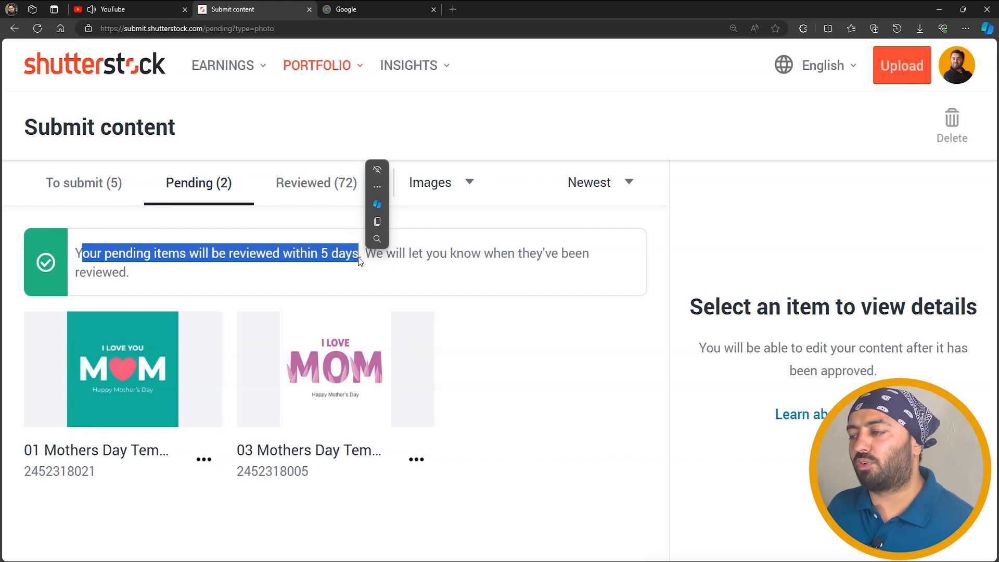
pyautogui.click(357, 258)
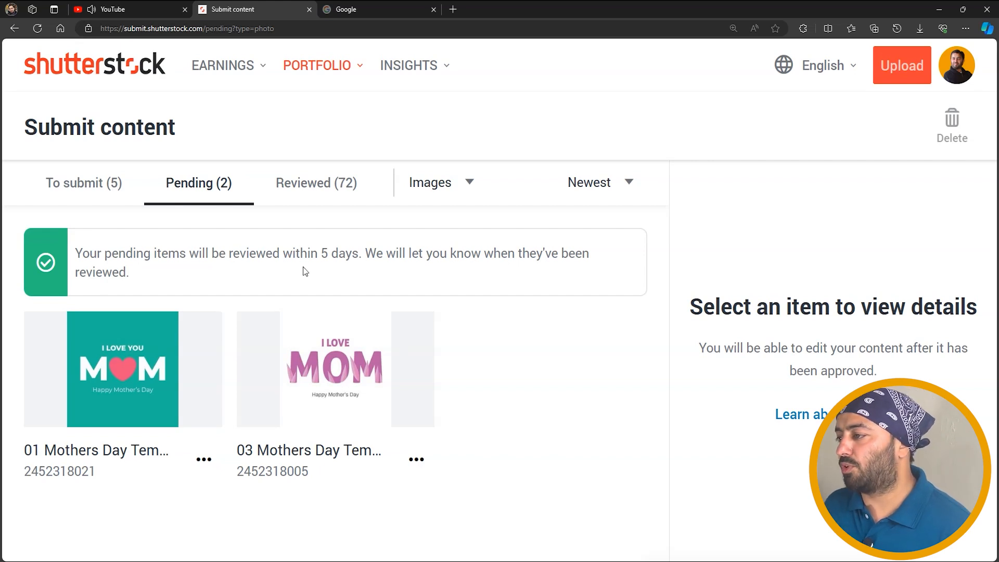
pyautogui.click(322, 189)
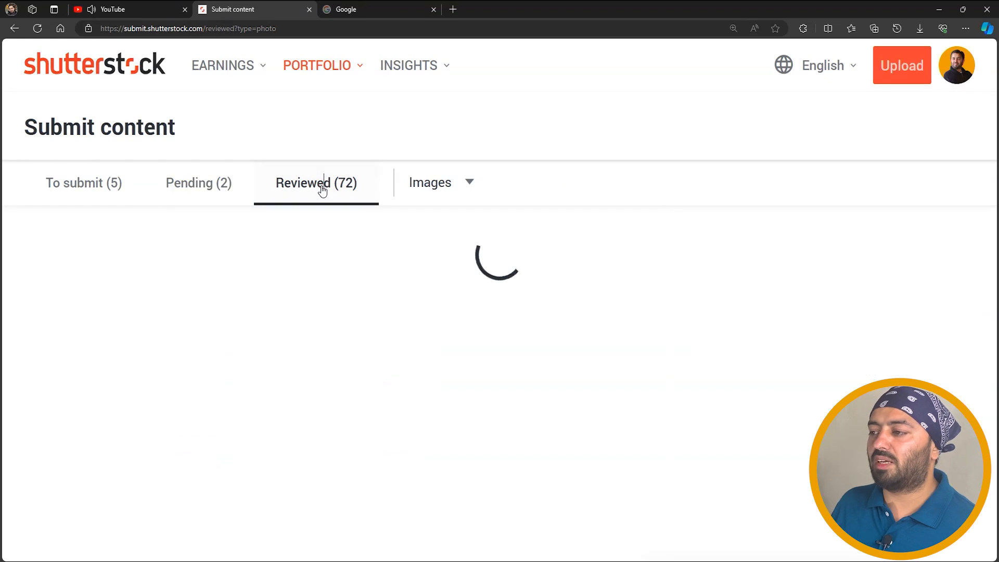
pyautogui.click(217, 178)
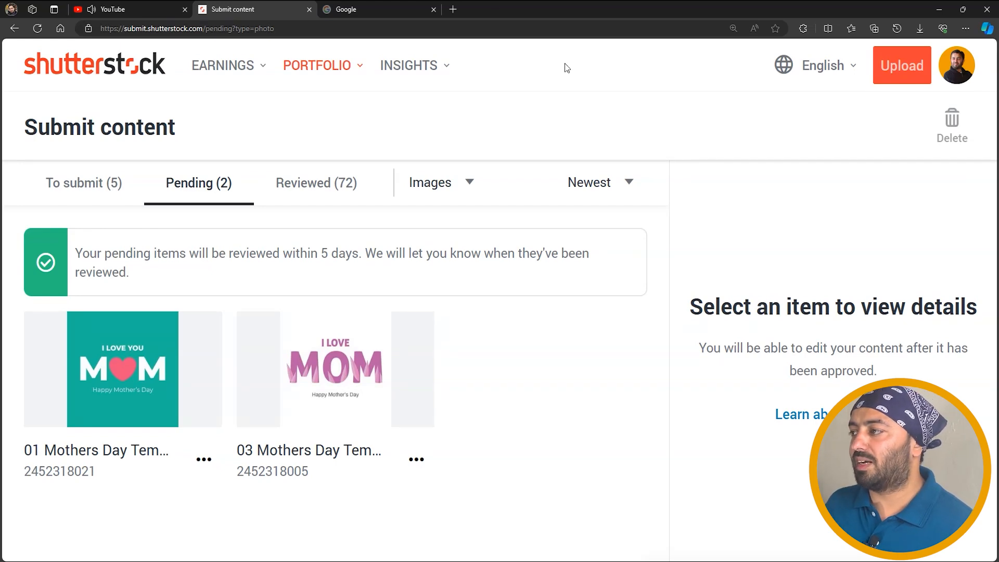
# Open shutterstock.com in a new browser tab and search all images for "mothers day".
pyautogui.click(453, 9)
pyautogui.write('shutt')
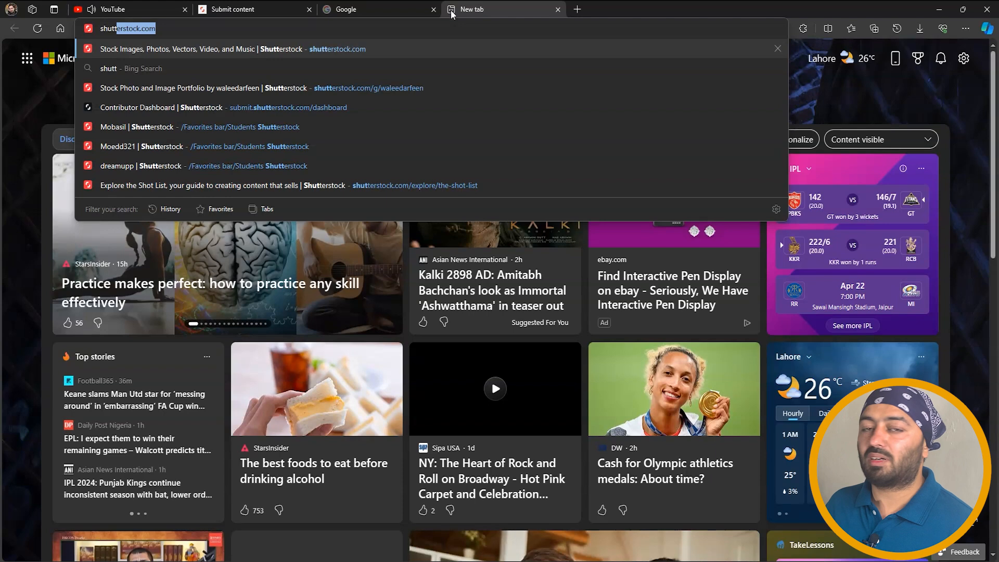
pyautogui.press('Return')
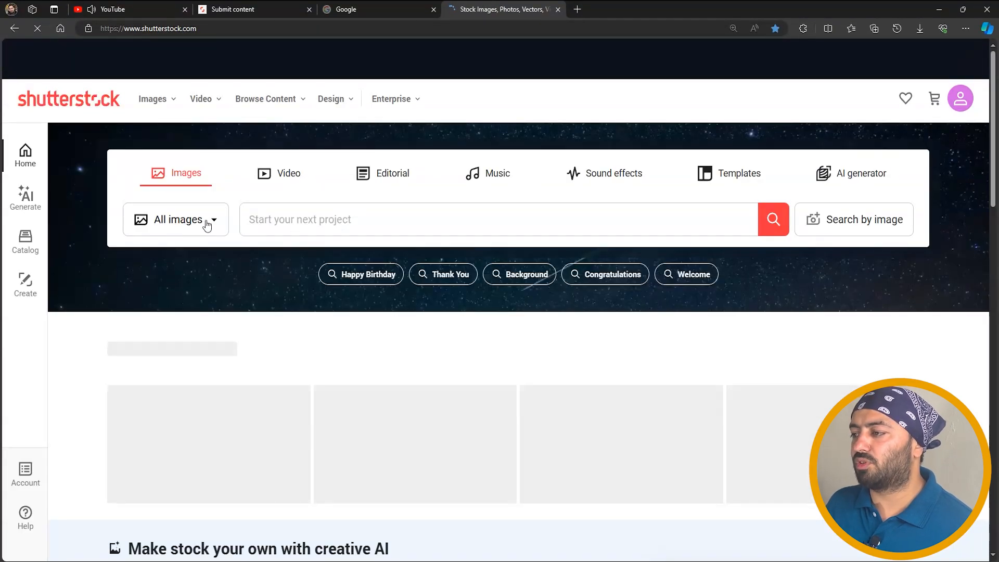
pyautogui.click(210, 221)
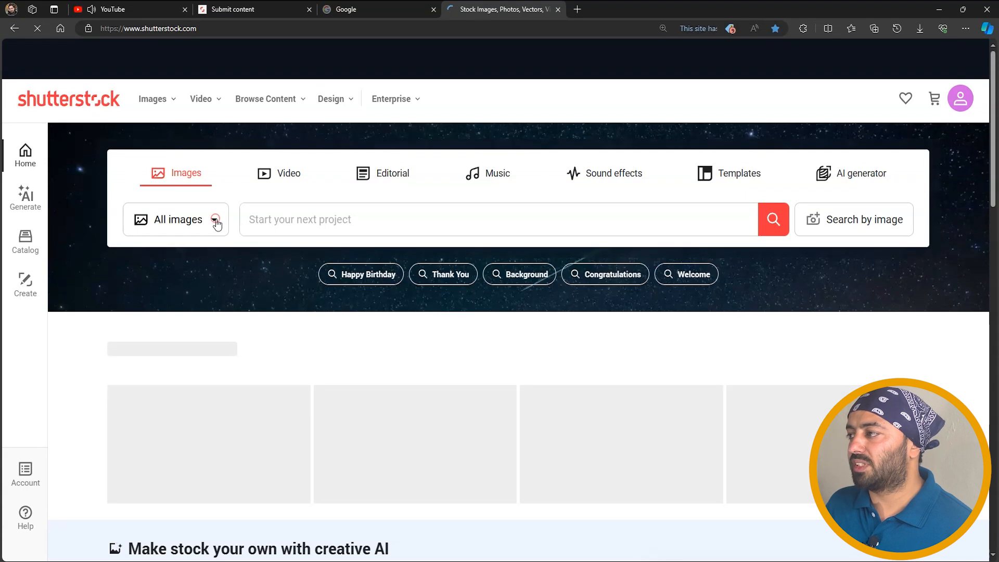
pyautogui.click(272, 217)
pyautogui.write('mothers ')
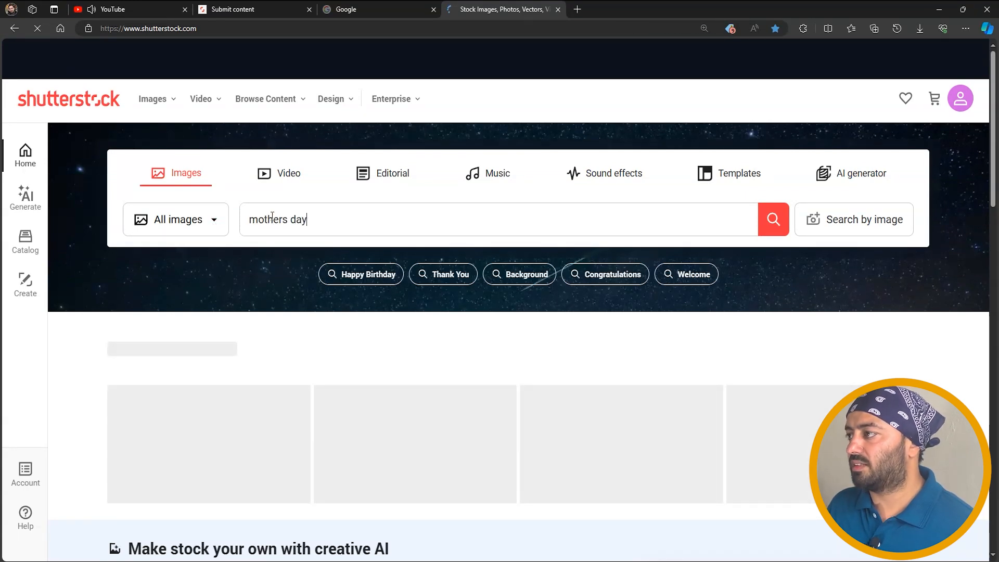
pyautogui.write('day')
pyautogui.press('Return')
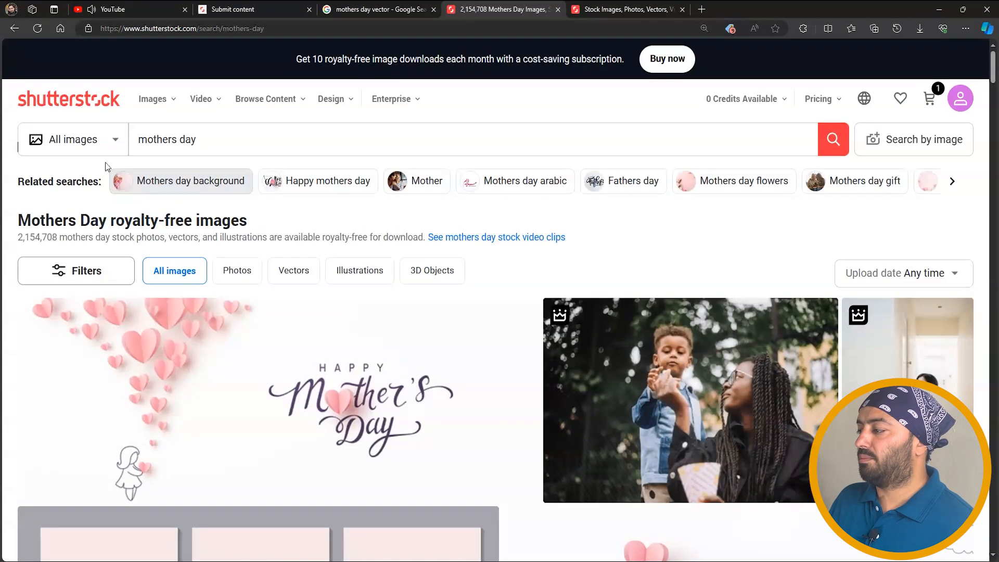
pyautogui.scroll(-5, 183, 253)
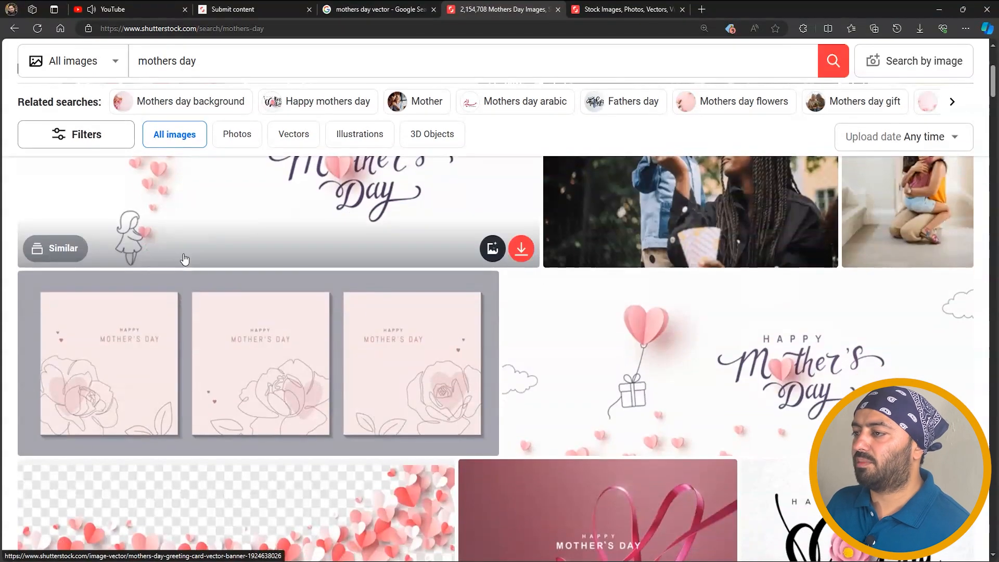
# Restrict the "mothers day" search on Shutterstock to the Vector type and run it again.
pyautogui.scroll(5, 198, 292)
pyautogui.click(114, 140)
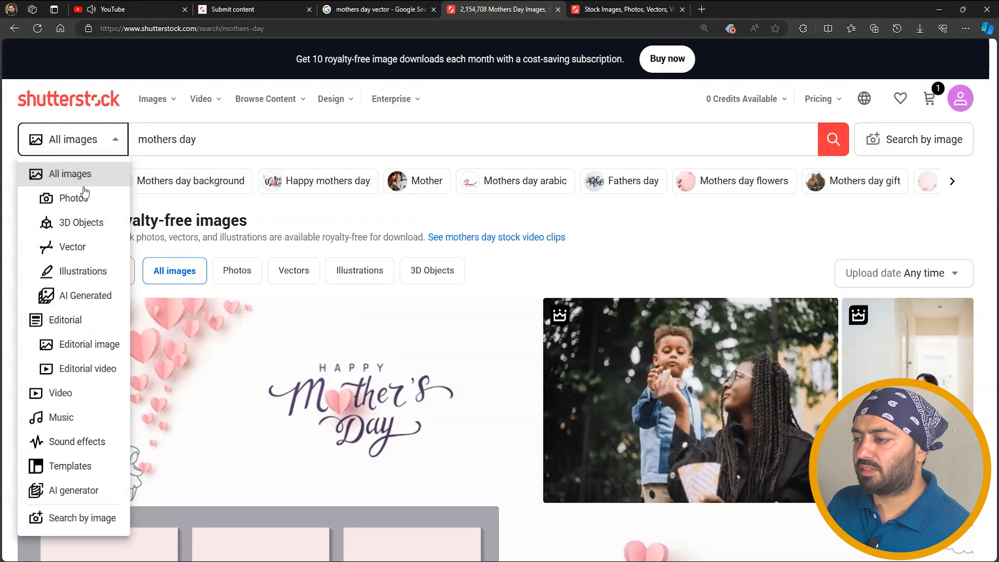
pyautogui.click(73, 247)
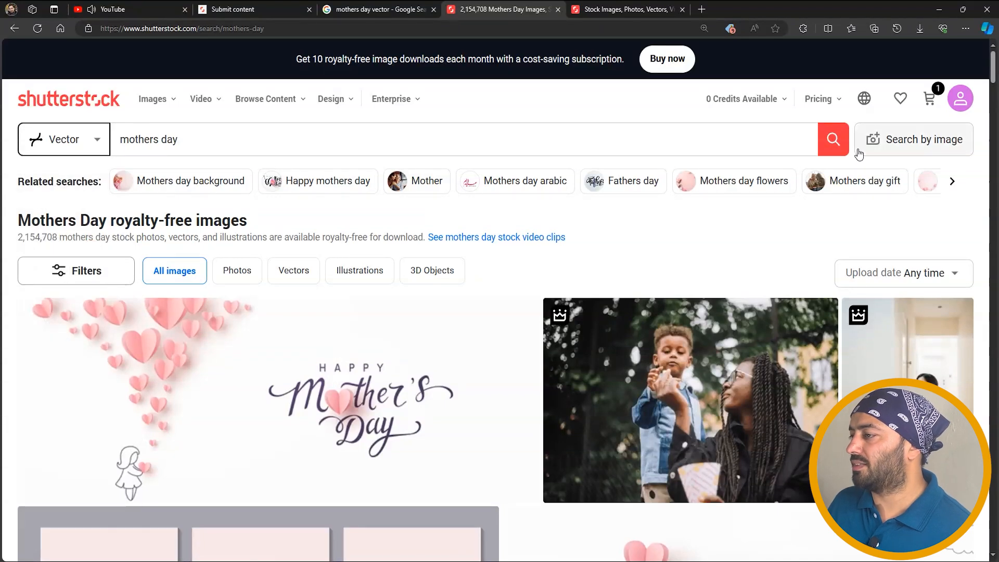
pyautogui.click(832, 146)
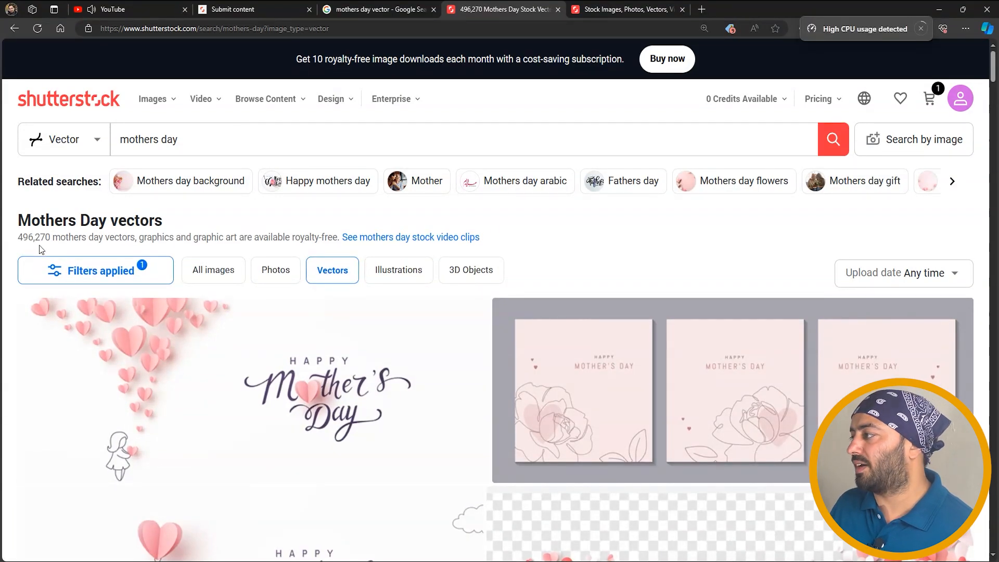
# Examine the first page of Mother's Day vector results down to its end, comparing lettering, card and MOM designs.
pyautogui.scroll(-3, 677, 253)
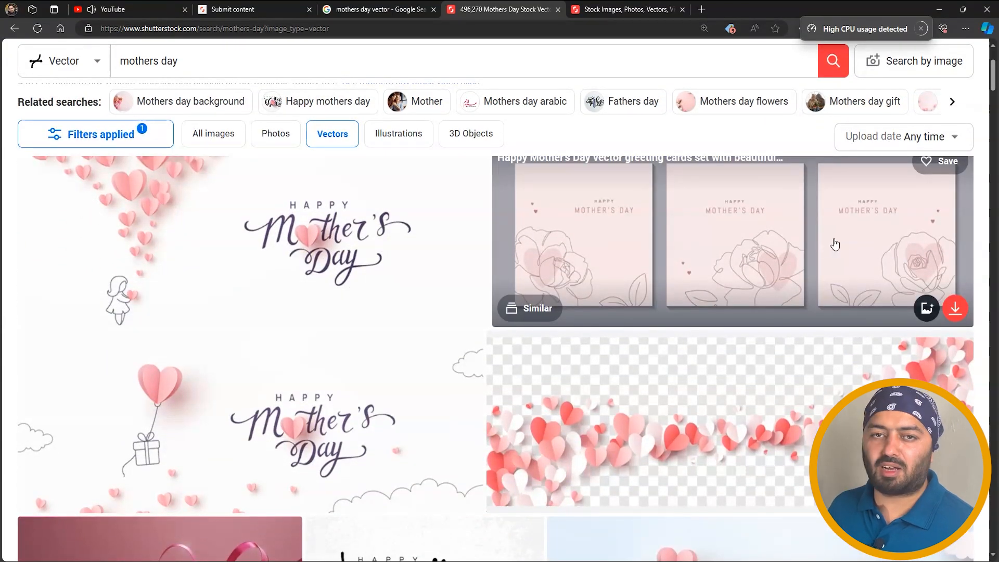
pyautogui.scroll(2, 112, 267)
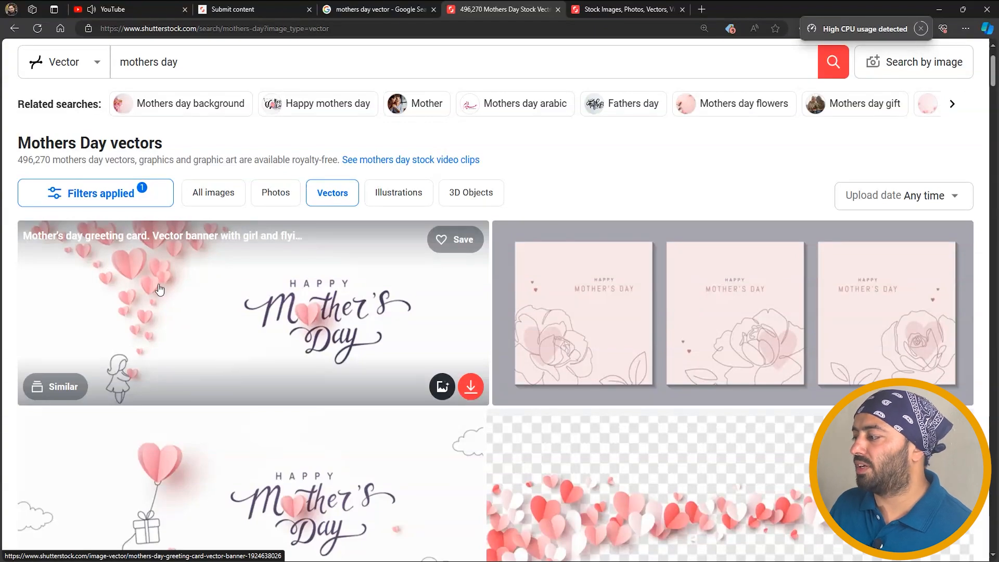
pyautogui.scroll(-8, 160, 290)
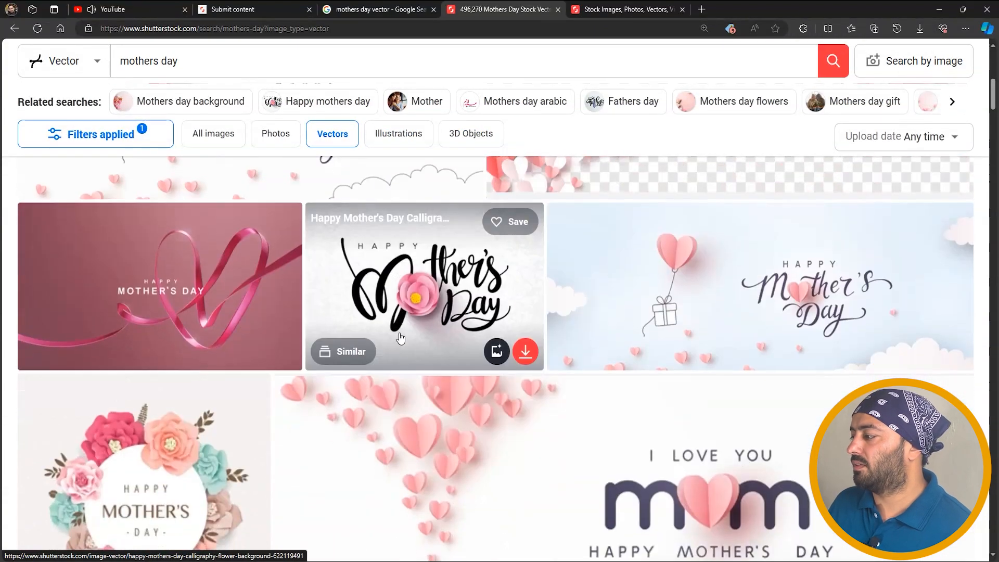
pyautogui.scroll(-3, 400, 338)
pyautogui.scroll(-2, 649, 334)
pyautogui.scroll(-2, 649, 335)
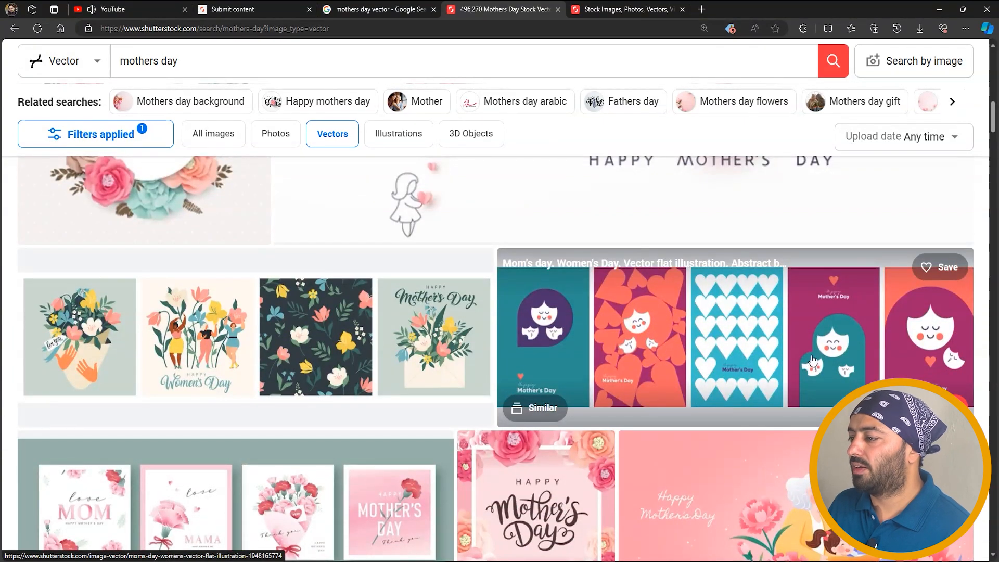
pyautogui.scroll(-3, 789, 349)
pyautogui.scroll(-4, 225, 346)
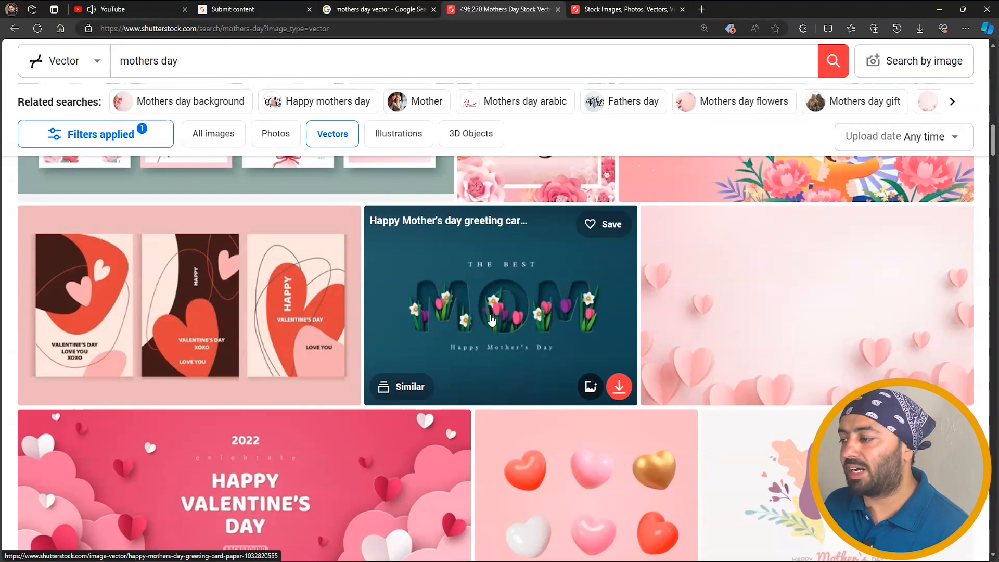
pyautogui.scroll(-5, 491, 319)
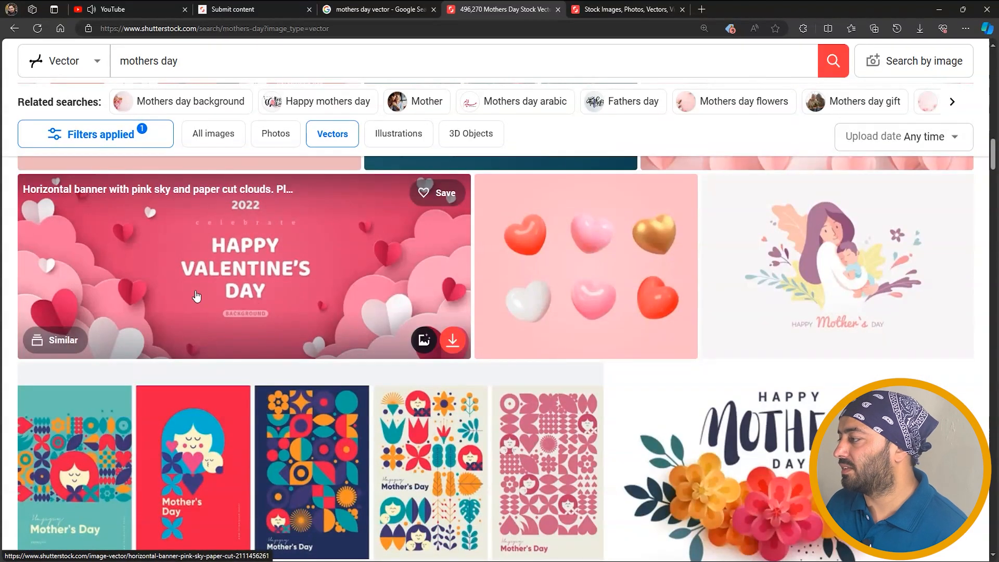
pyautogui.scroll(-6, 228, 262)
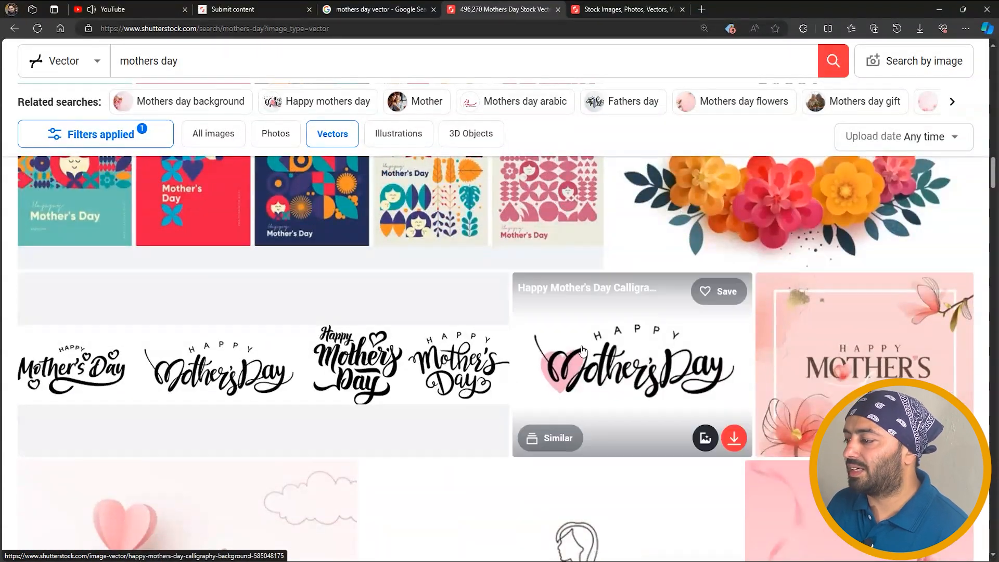
pyautogui.scroll(-5, 614, 364)
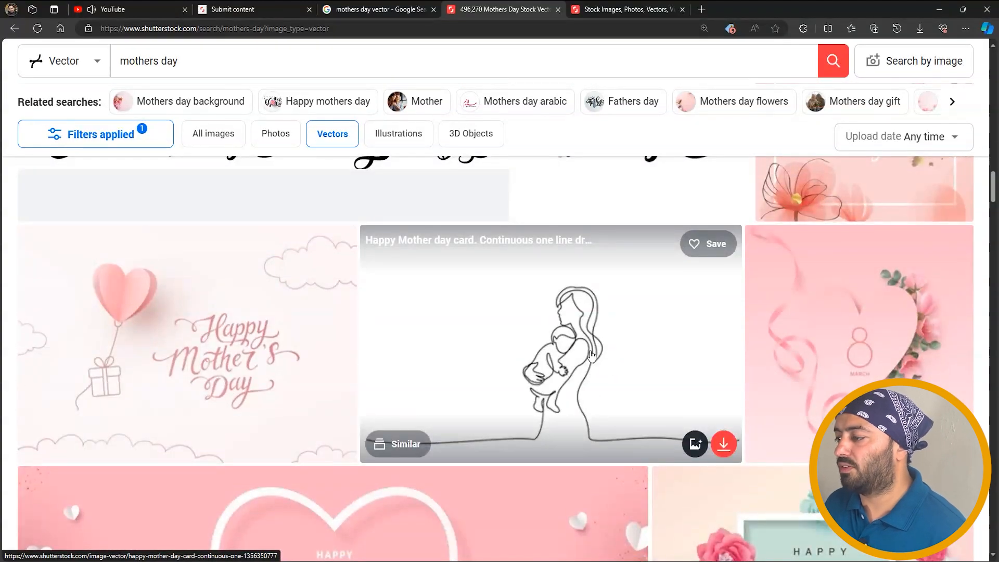
pyautogui.scroll(-5, 472, 349)
pyautogui.scroll(-10, 298, 362)
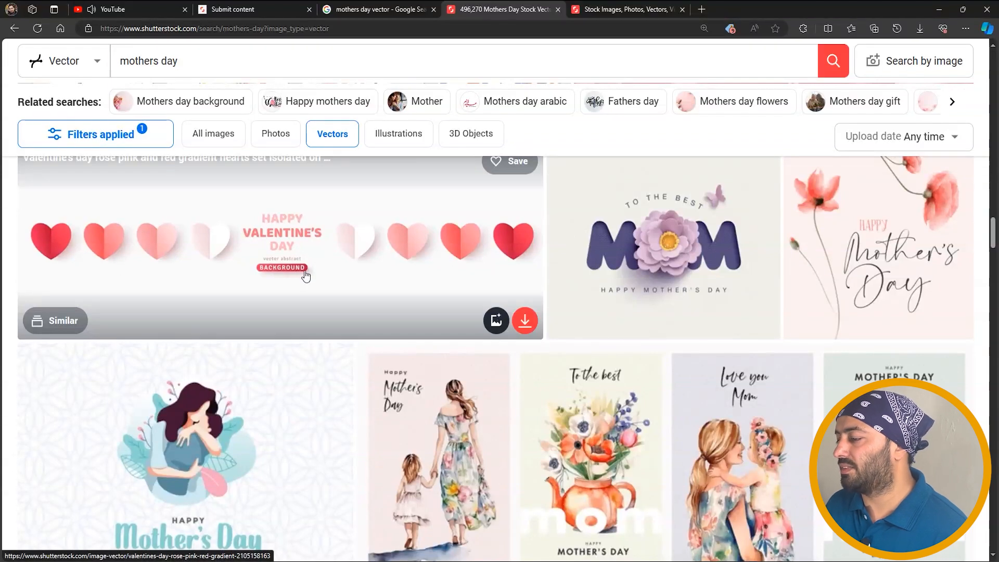
pyautogui.scroll(-4, 306, 276)
pyautogui.scroll(-5, 306, 321)
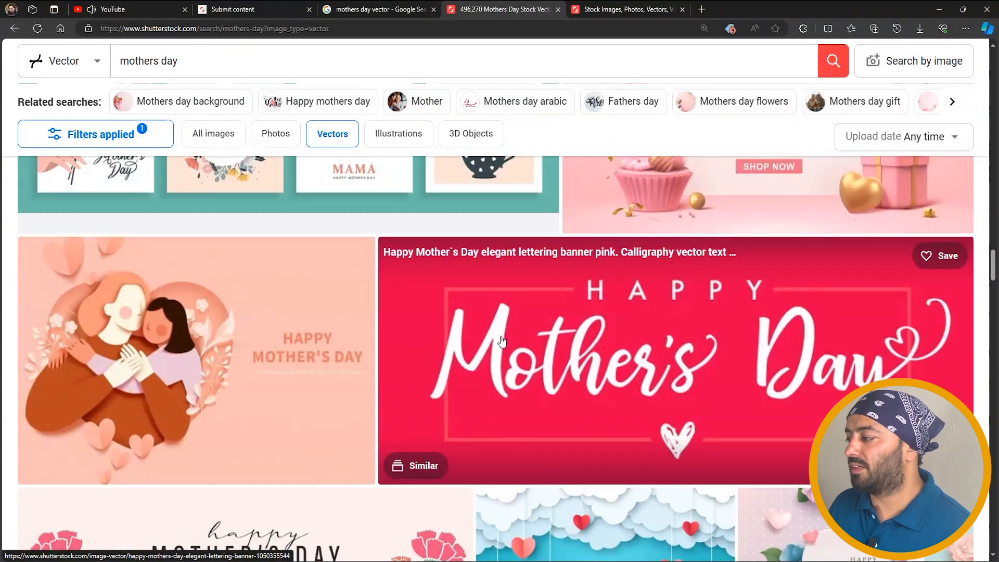
pyautogui.scroll(-4, 564, 344)
pyautogui.scroll(-11, 329, 368)
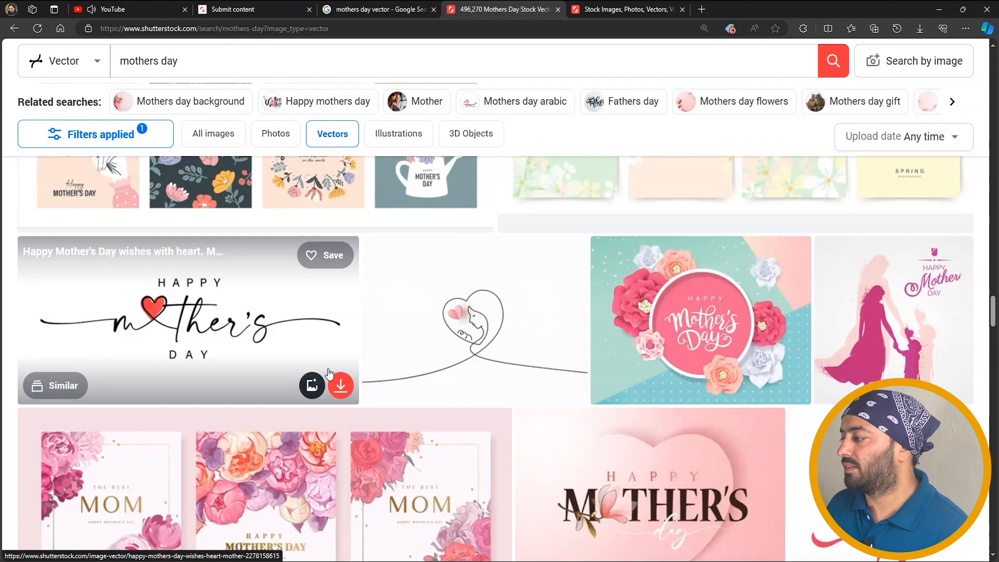
pyautogui.scroll(-6, 468, 364)
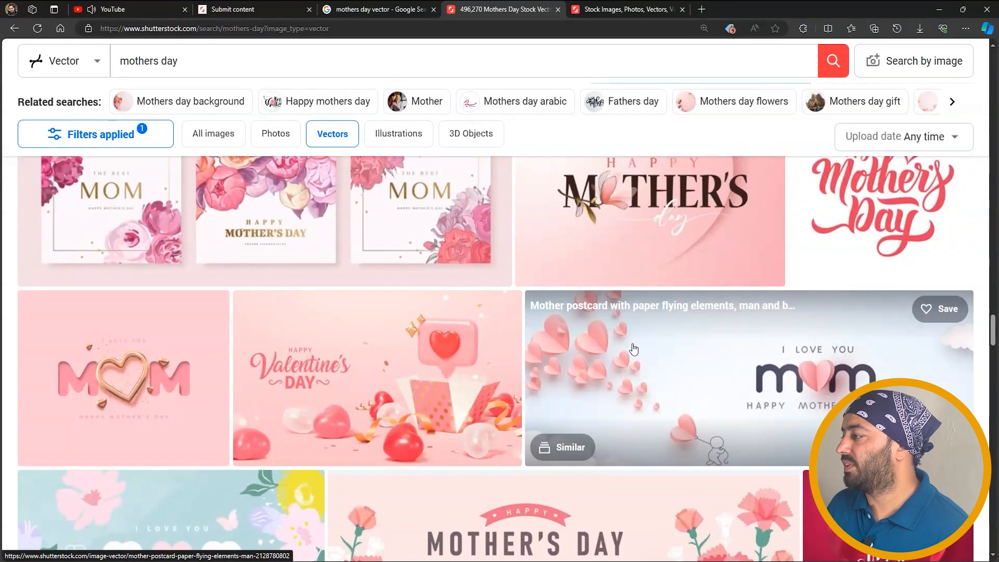
pyautogui.scroll(2, 633, 349)
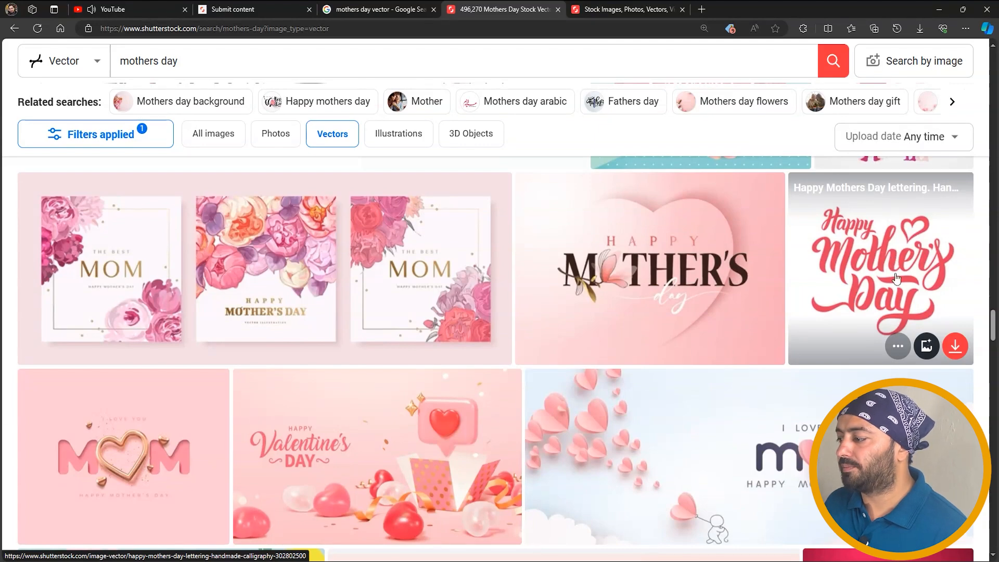
pyautogui.scroll(-6, 588, 298)
pyautogui.scroll(-6, 156, 312)
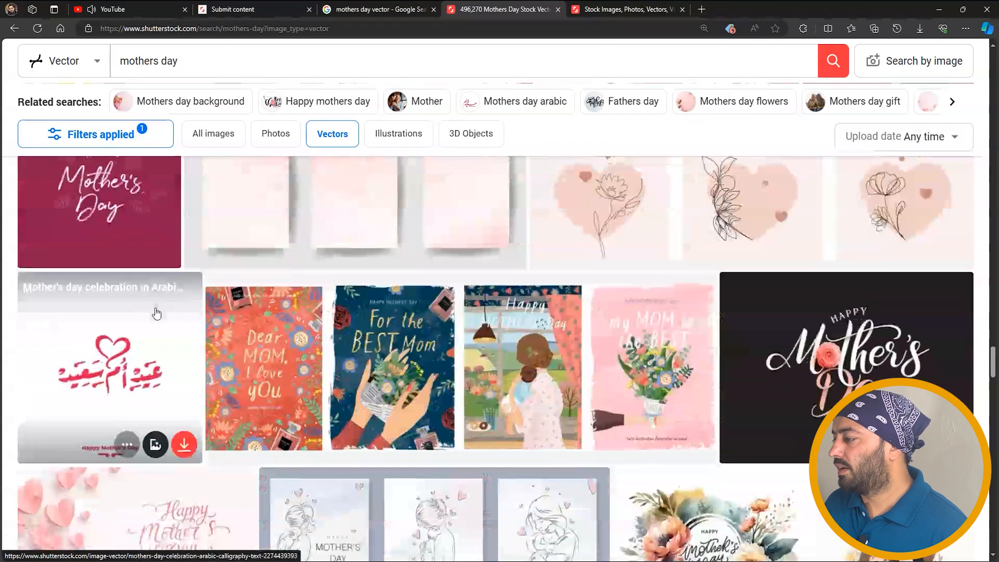
pyautogui.scroll(-5, 163, 323)
pyautogui.scroll(-3, 211, 328)
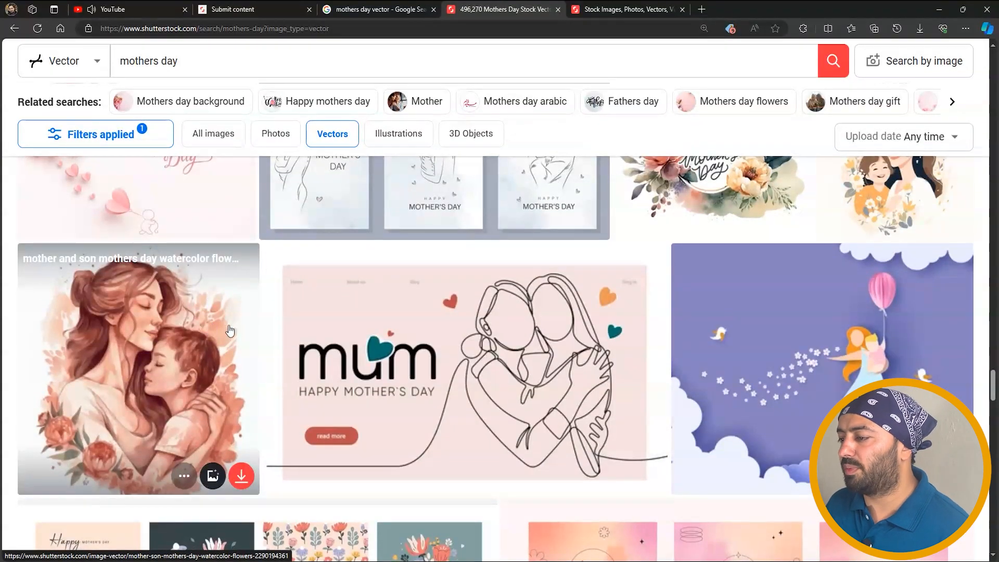
pyautogui.scroll(-5, 229, 329)
pyautogui.scroll(-8, 232, 330)
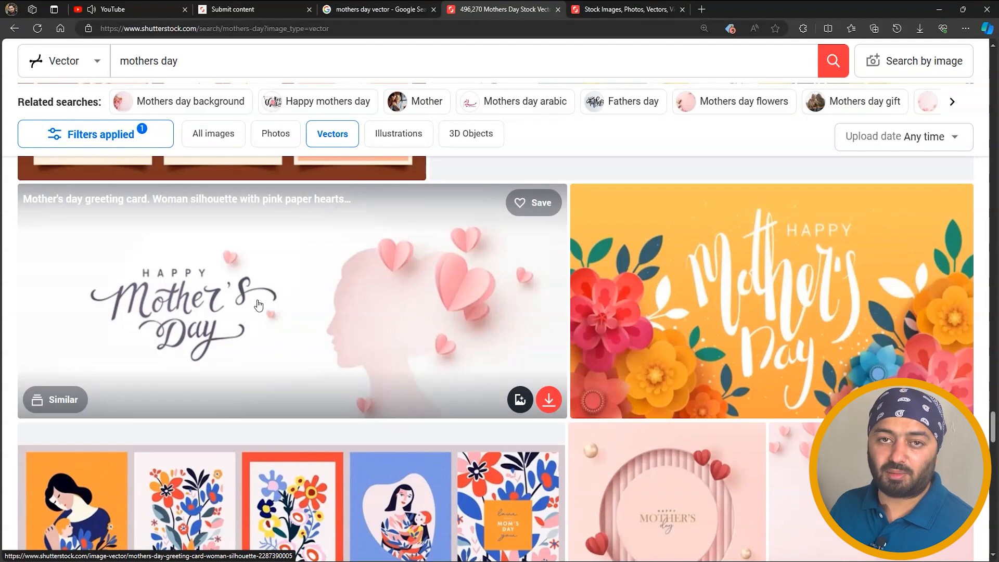
pyautogui.scroll(-5, 267, 316)
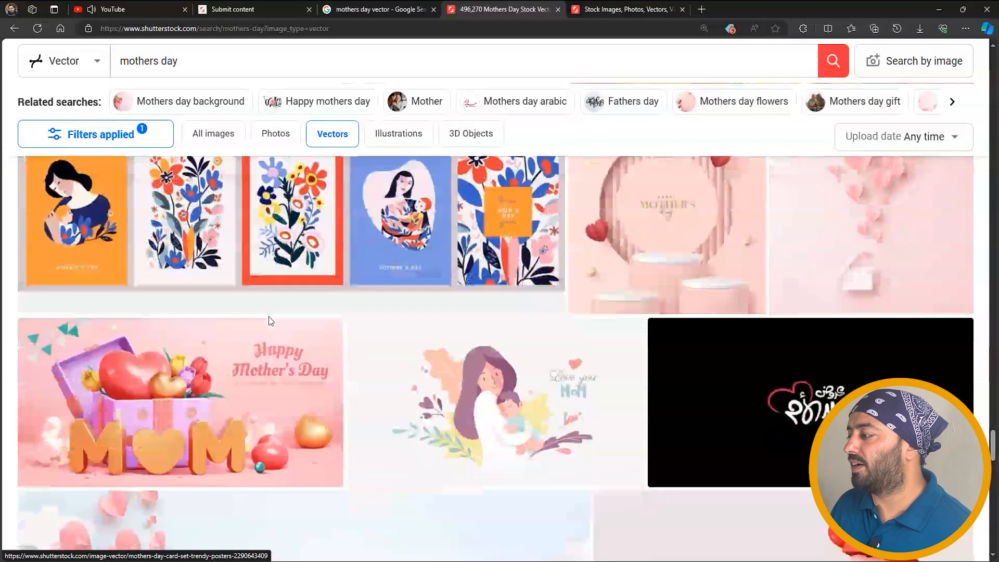
pyautogui.scroll(-3, 267, 317)
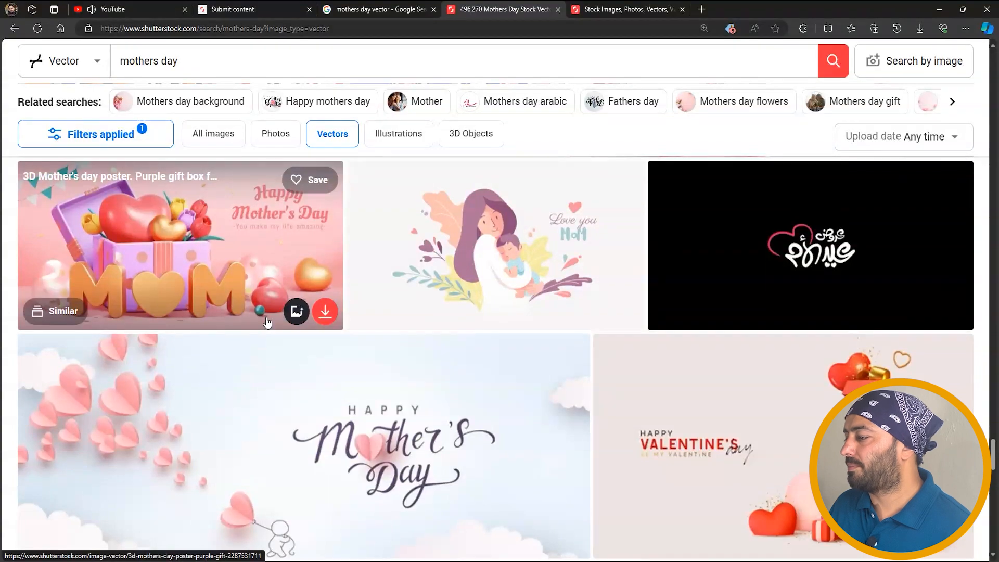
pyautogui.scroll(-5, 268, 323)
pyautogui.scroll(-12, 267, 322)
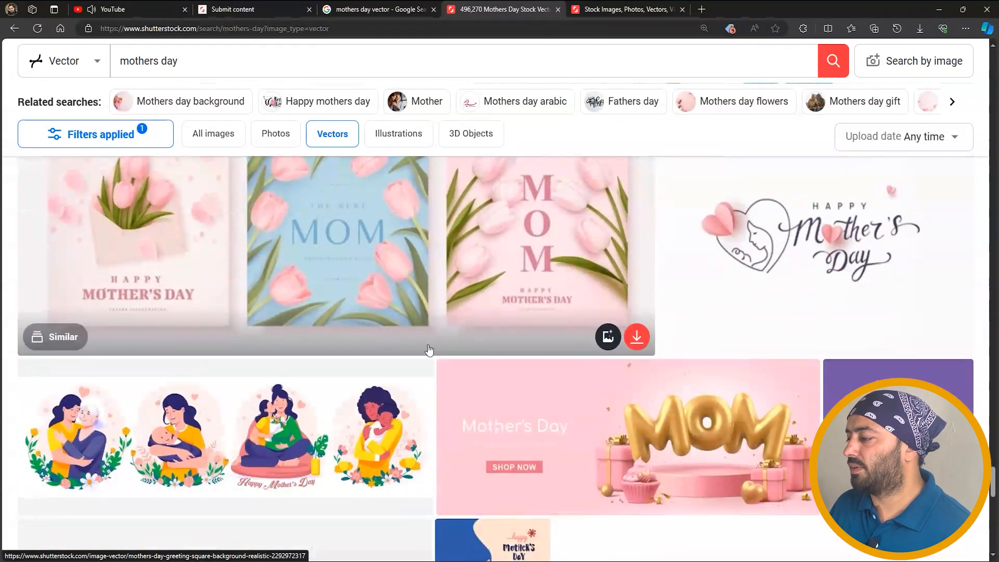
pyautogui.scroll(-5, 502, 424)
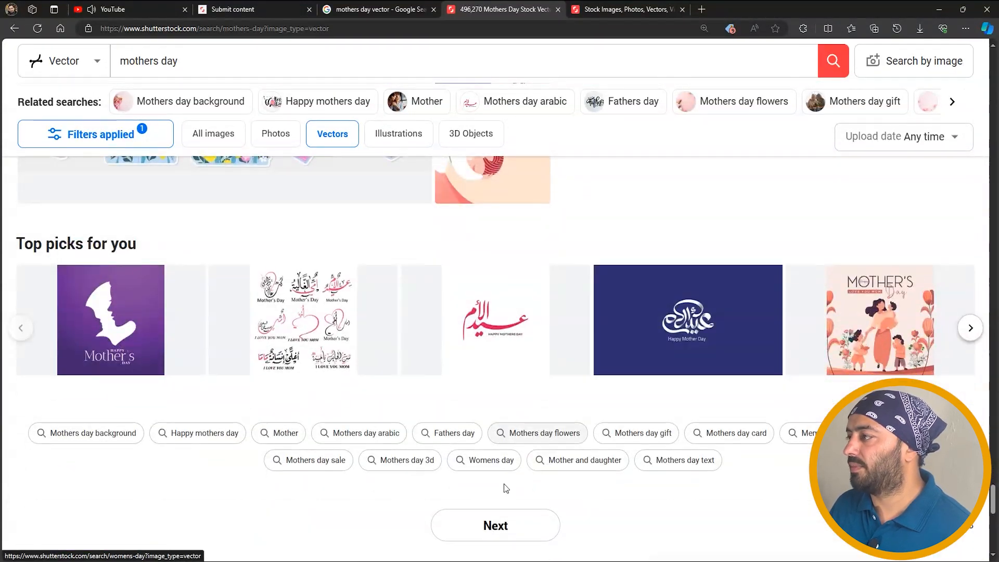
# Return to the Google image results for "mothers day vector" and view Shutterstock's Happy Mother's Day lettering with the pink flower in a separate tab.
pyautogui.click(356, 8)
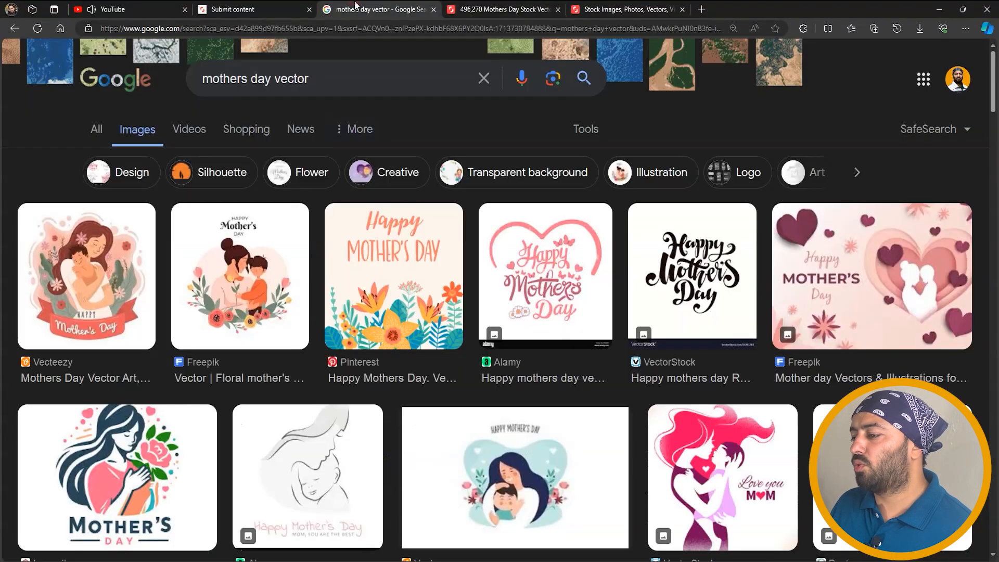
pyautogui.scroll(-3, 284, 304)
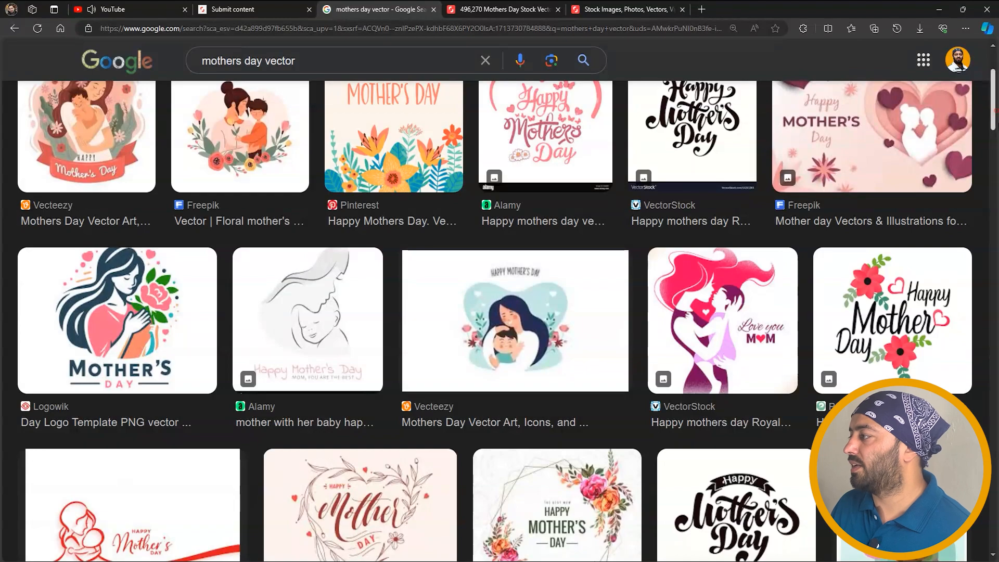
pyautogui.click(996, 139)
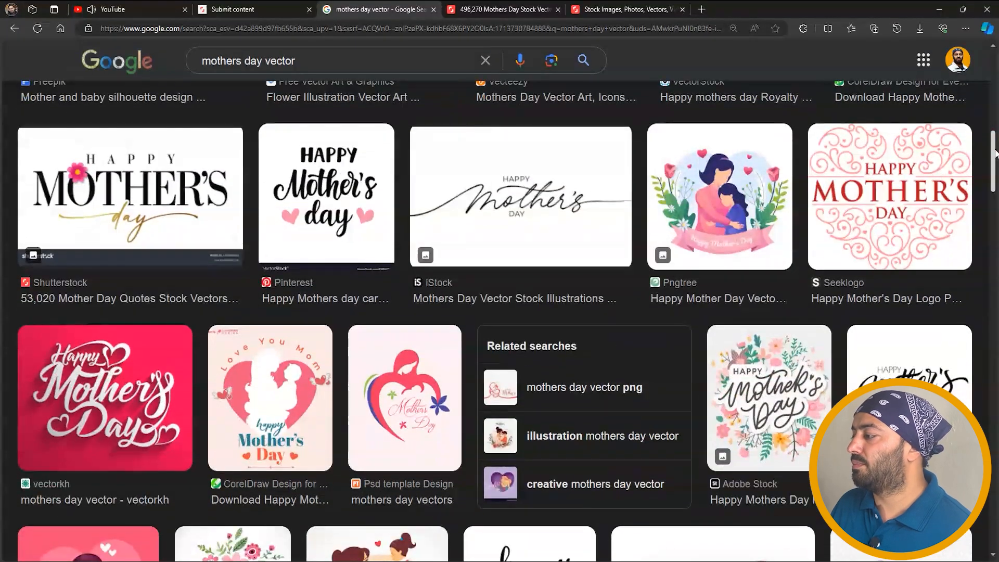
pyautogui.moveTo(996, 154); pyautogui.dragTo(995, 155)
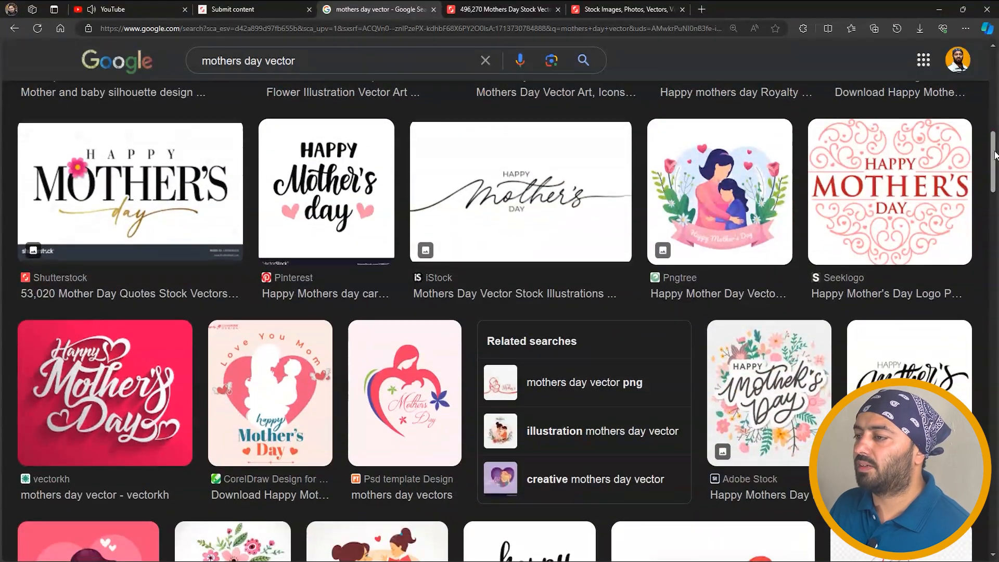
pyautogui.middleClick(166, 176)
pyautogui.click(510, 7)
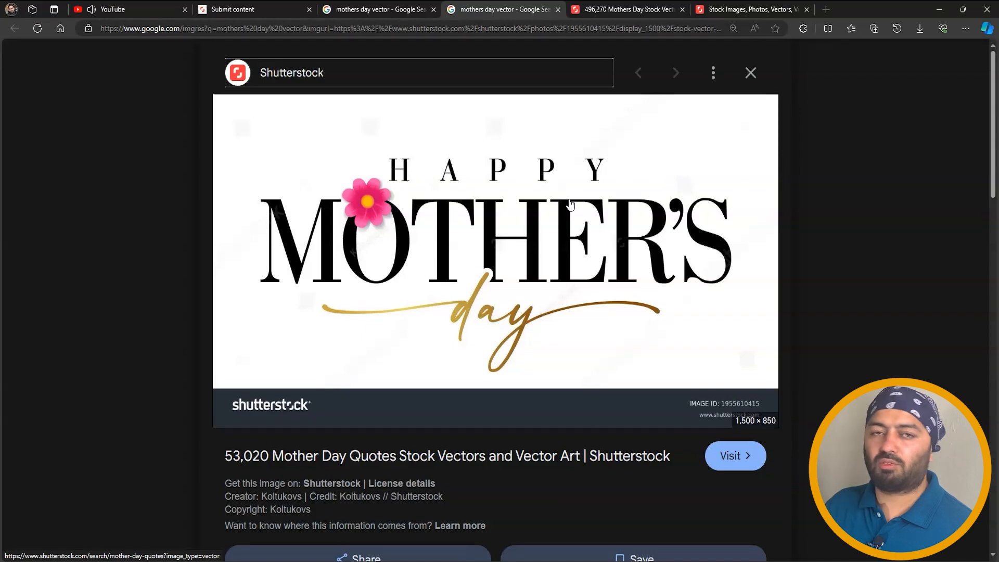
pyautogui.hotkey('alt', 'Left')
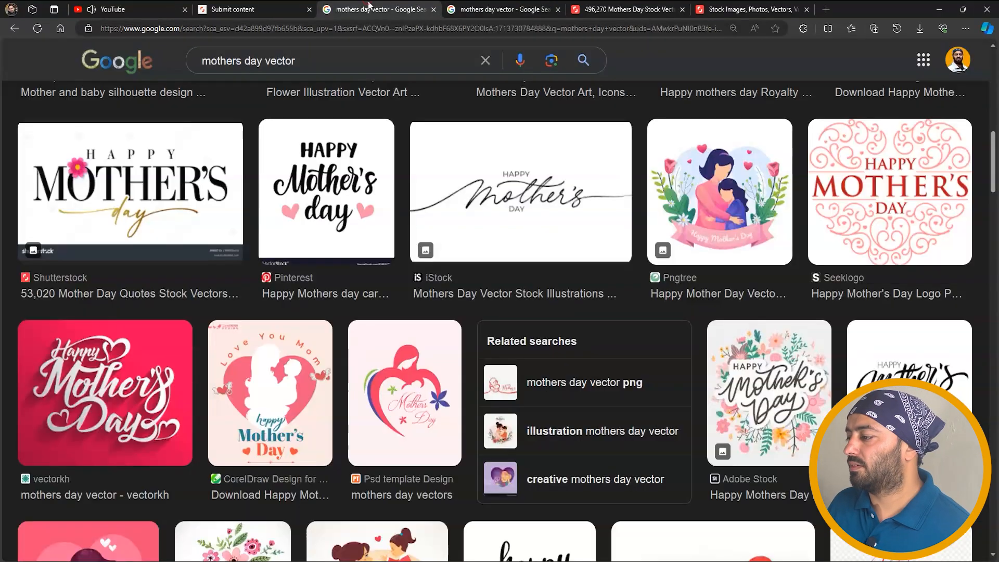
# Look further through the Google image results and preview Adobe Stock's heart-shaped Happy Mothers Day line design.
pyautogui.scroll(-10, 530, 422)
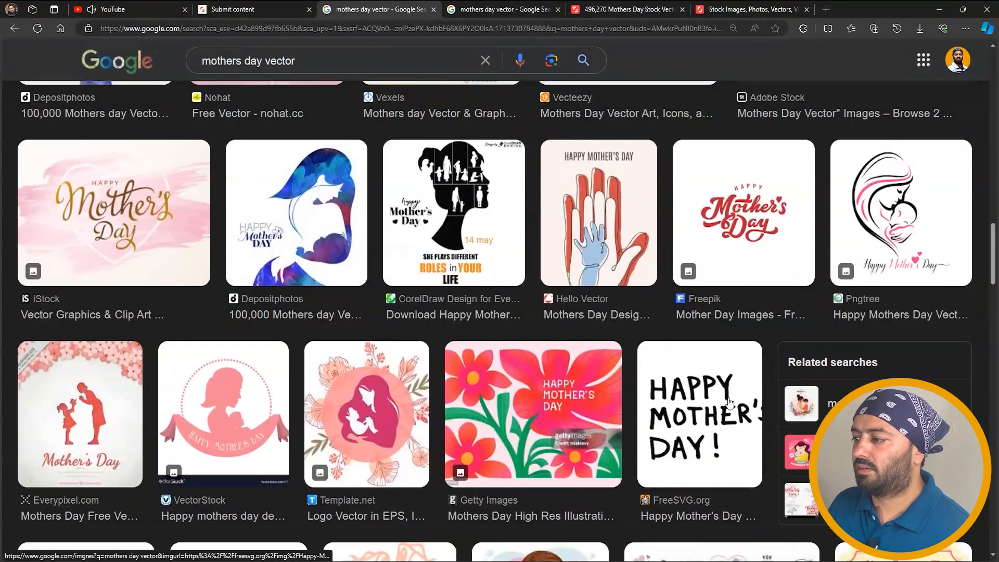
pyautogui.scroll(-9, 531, 422)
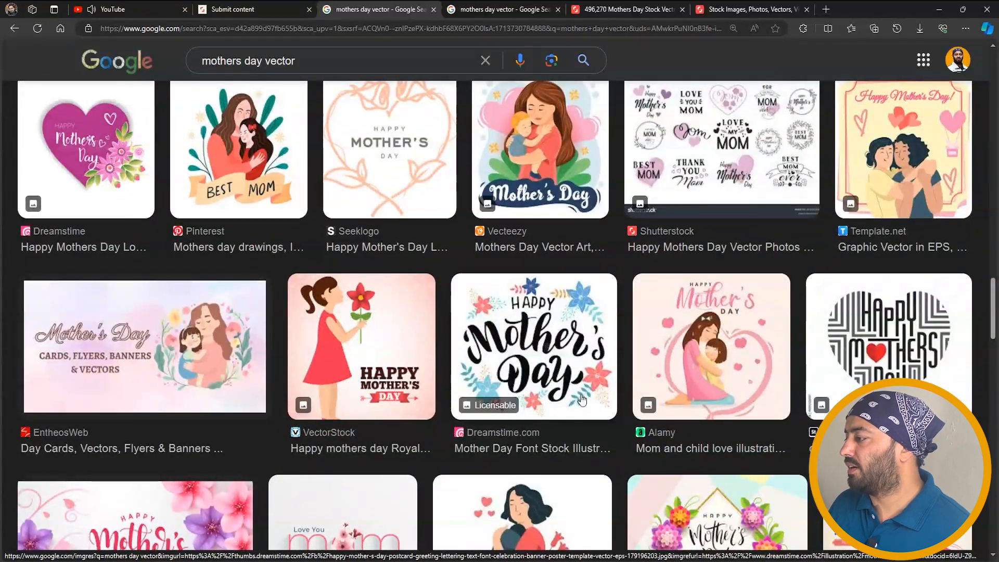
pyautogui.scroll(-2, 896, 325)
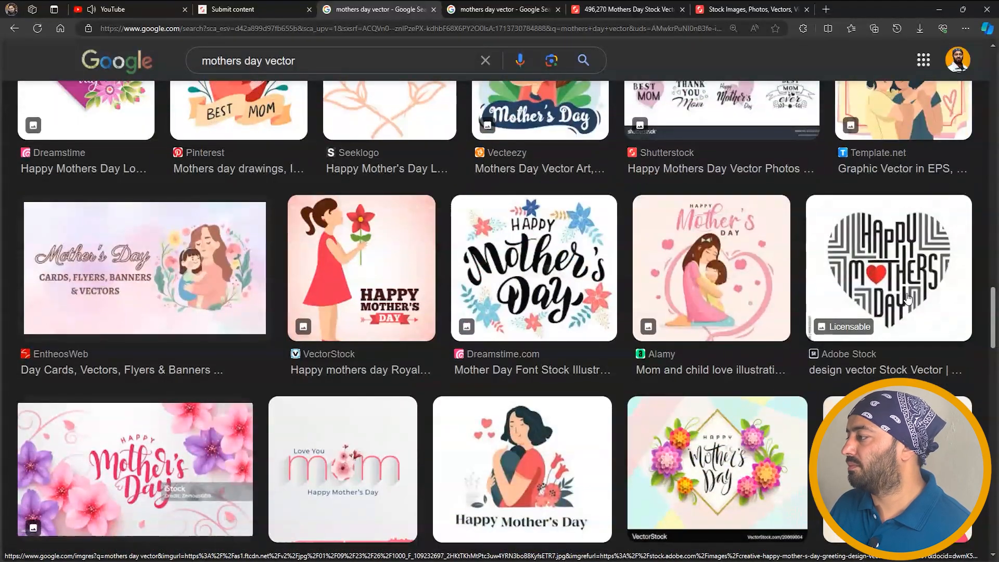
pyautogui.click(911, 227)
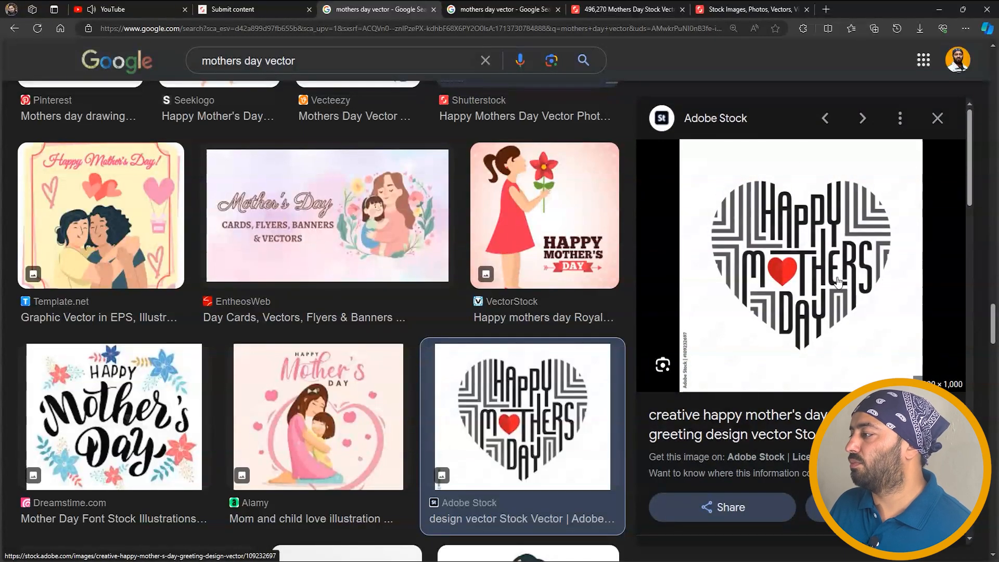
# Close the spare Stock Images tab and examine the second page of Shutterstock's Mother's Day vector results for lettering, card and silhouette ideas.
pyautogui.click(762, 10)
pyautogui.hotkey('ctrl', 'w')
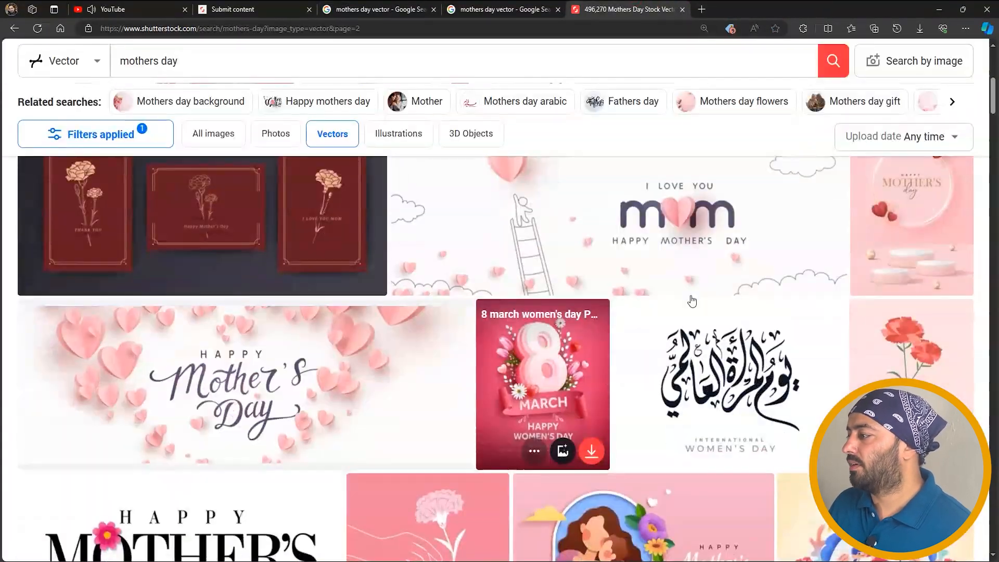
pyautogui.scroll(-6, 343, 424)
pyautogui.scroll(-8, 272, 228)
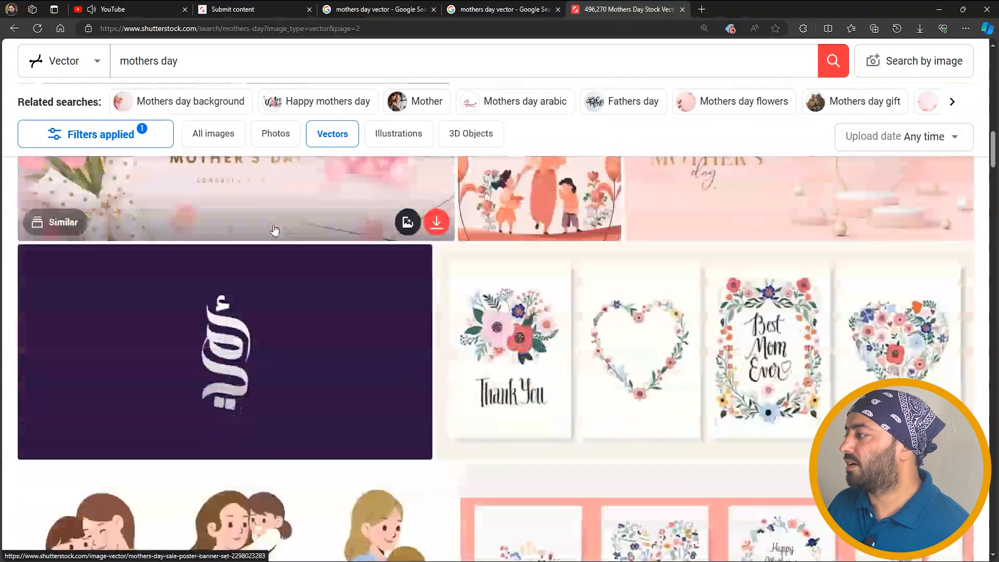
pyautogui.scroll(-2, 995, 149)
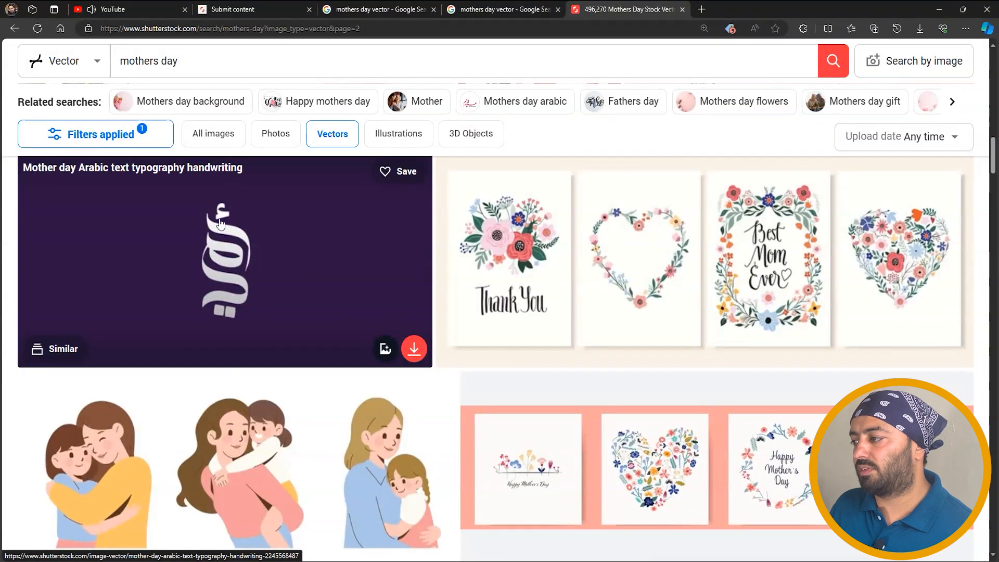
pyautogui.scroll(-10, 338, 269)
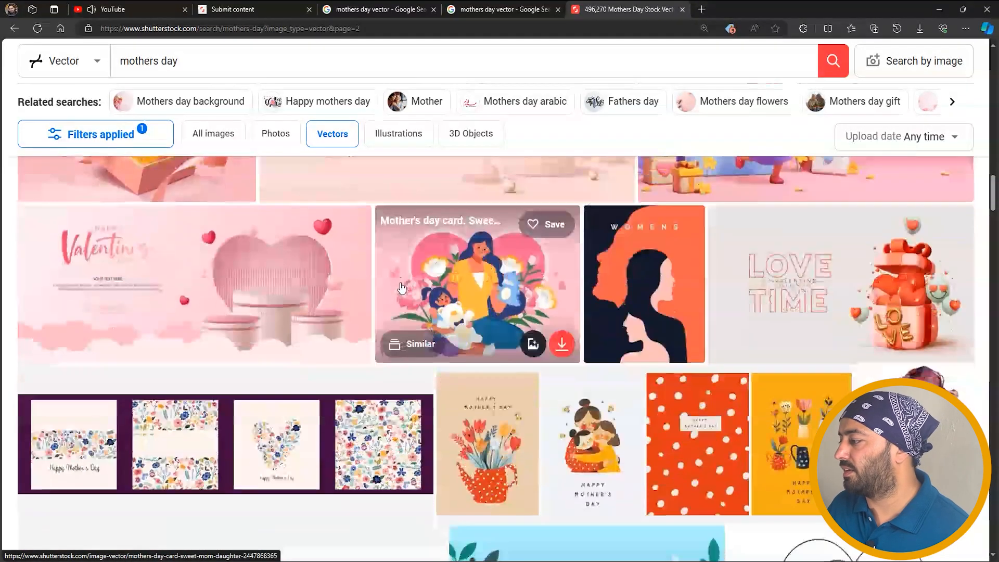
pyautogui.scroll(-8, 418, 297)
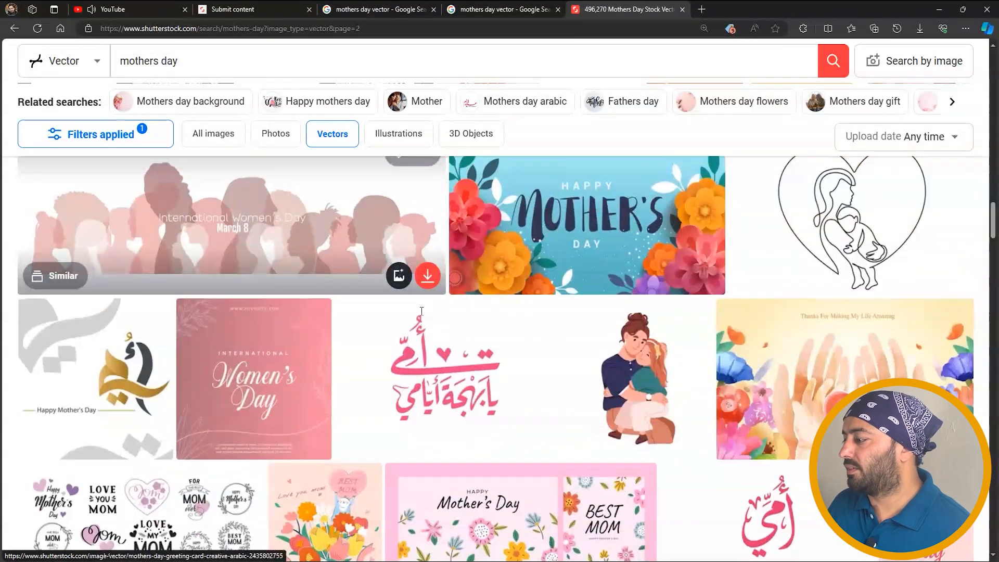
pyautogui.scroll(-5, 699, 422)
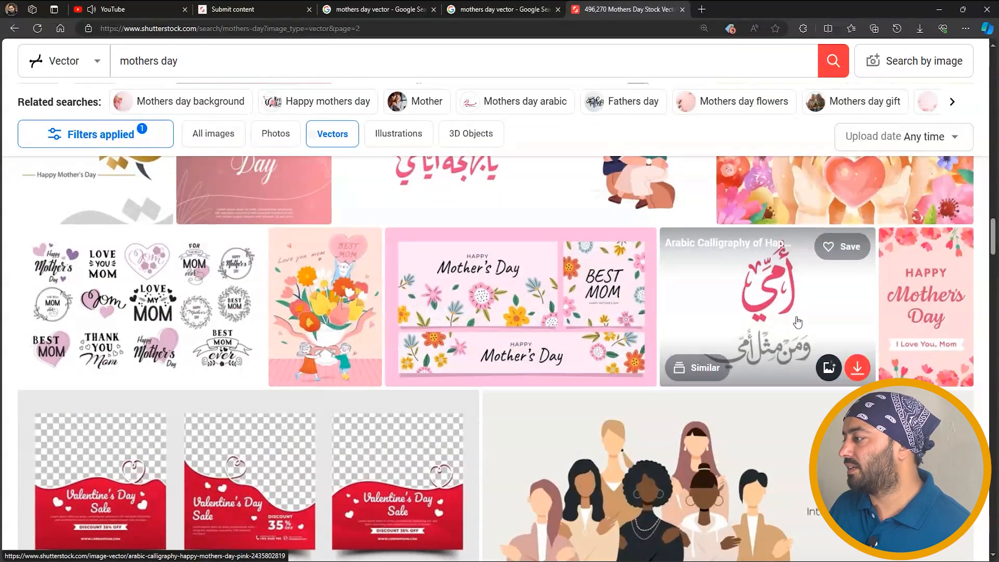
pyautogui.scroll(-3, 799, 307)
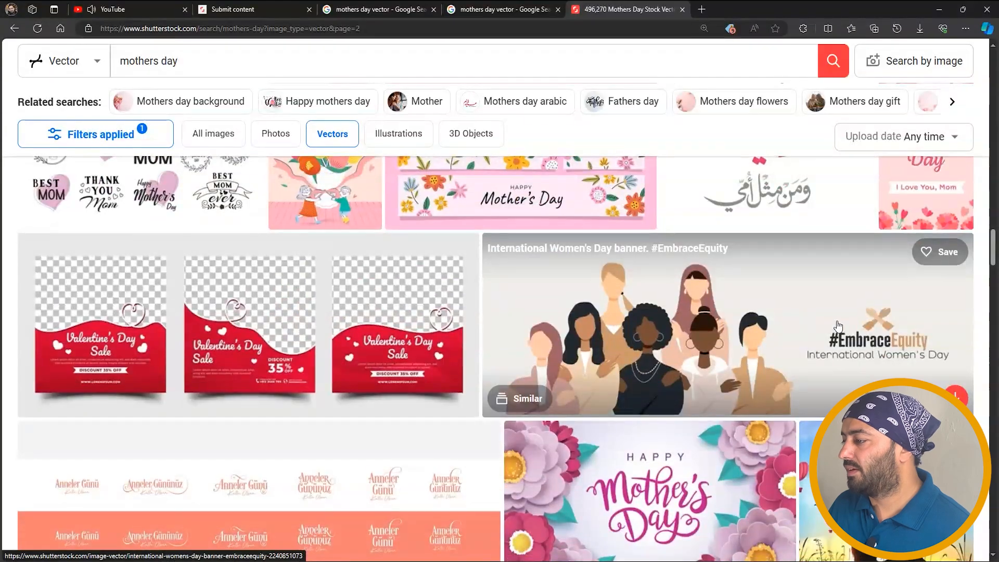
pyautogui.scroll(-5, 520, 366)
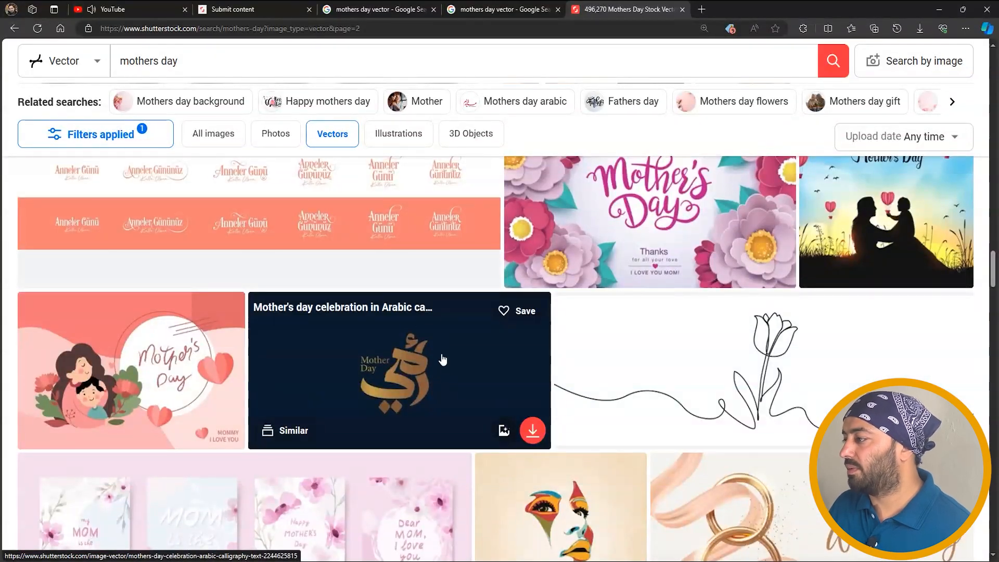
pyautogui.scroll(-5, 443, 359)
pyautogui.scroll(-5, 442, 356)
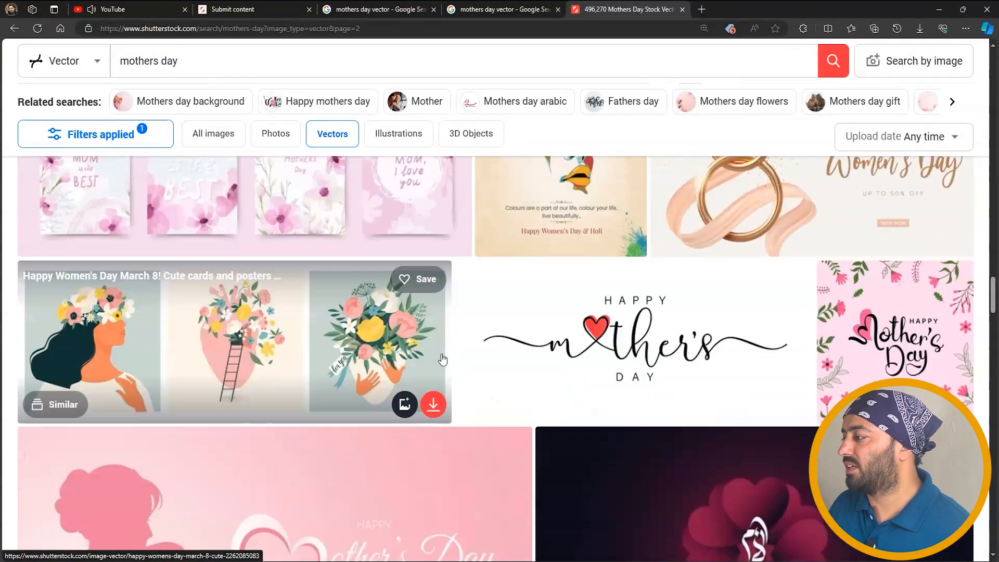
pyautogui.scroll(-5, 465, 377)
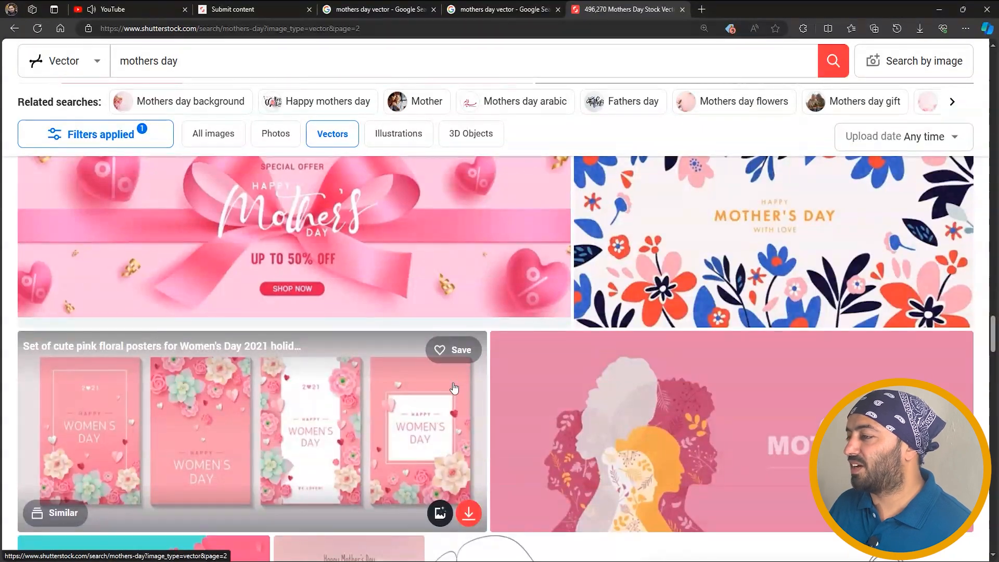
pyautogui.scroll(-12, 454, 387)
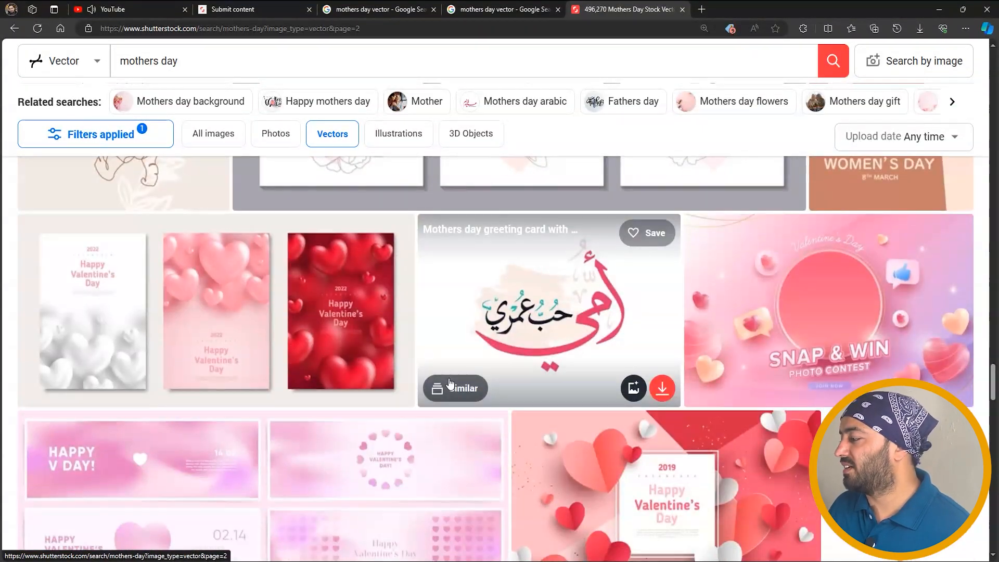
pyautogui.scroll(-4, 450, 382)
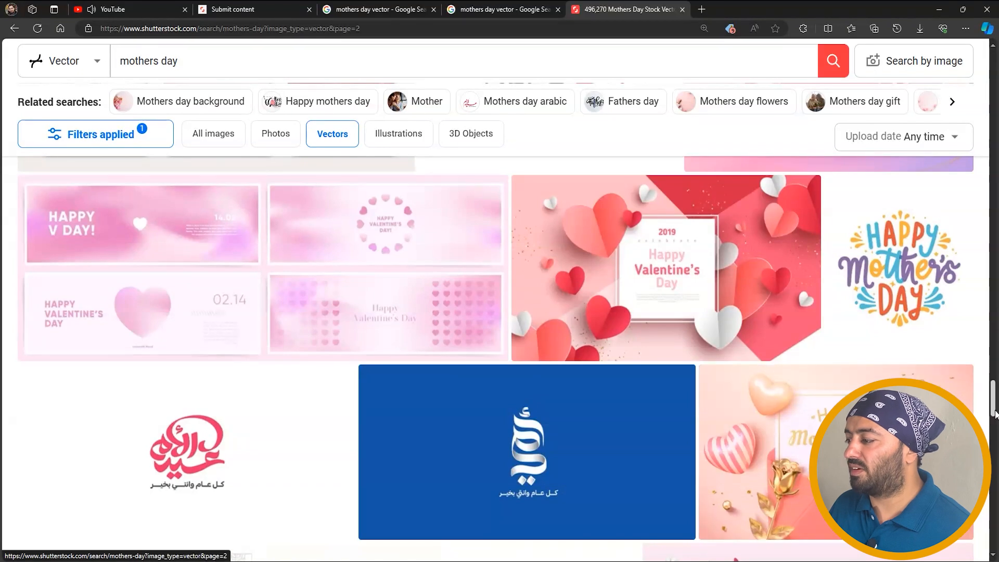
pyautogui.scroll(-5, 450, 382)
pyautogui.scroll(3, 450, 382)
pyautogui.scroll(-2, 450, 383)
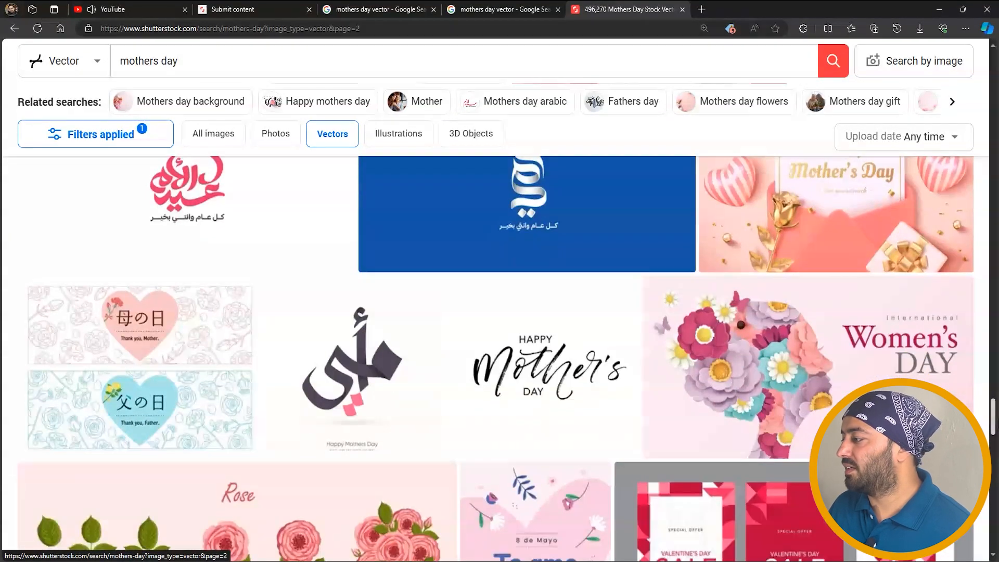
pyautogui.scroll(-9, 495, 358)
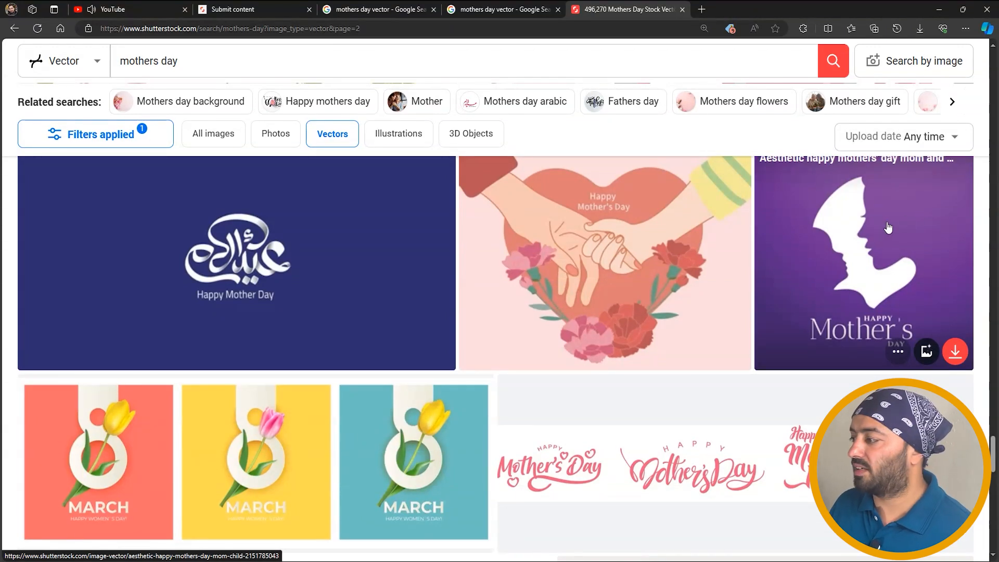
# View the purple Happy Mother's Day mother-and-child silhouette vector and read its title, vector formats and related keywords.
pyautogui.click(888, 227)
pyautogui.scroll(-3, 503, 279)
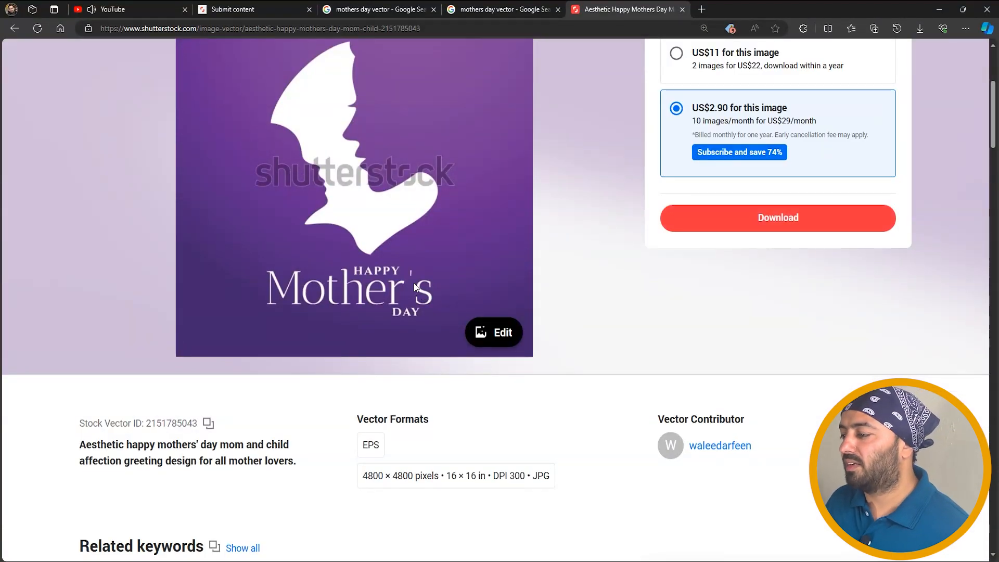
pyautogui.scroll(-4, 414, 287)
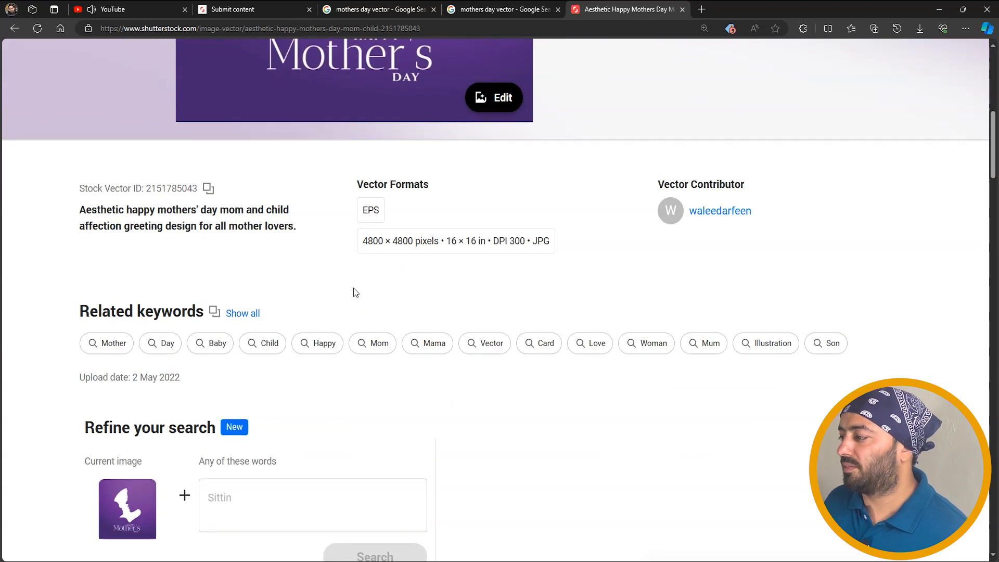
pyautogui.scroll(7, 318, 351)
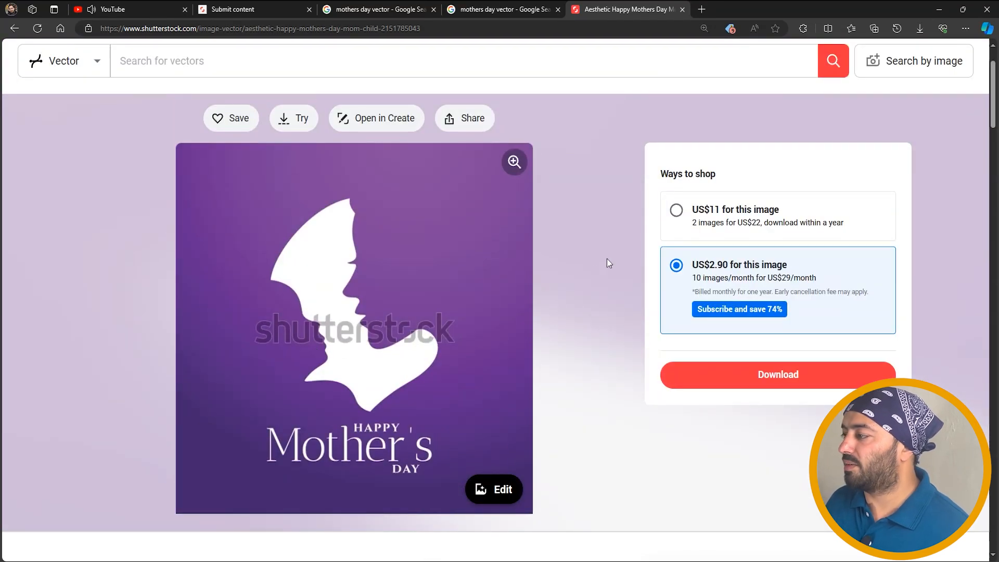
pyautogui.scroll(-10, 733, 226)
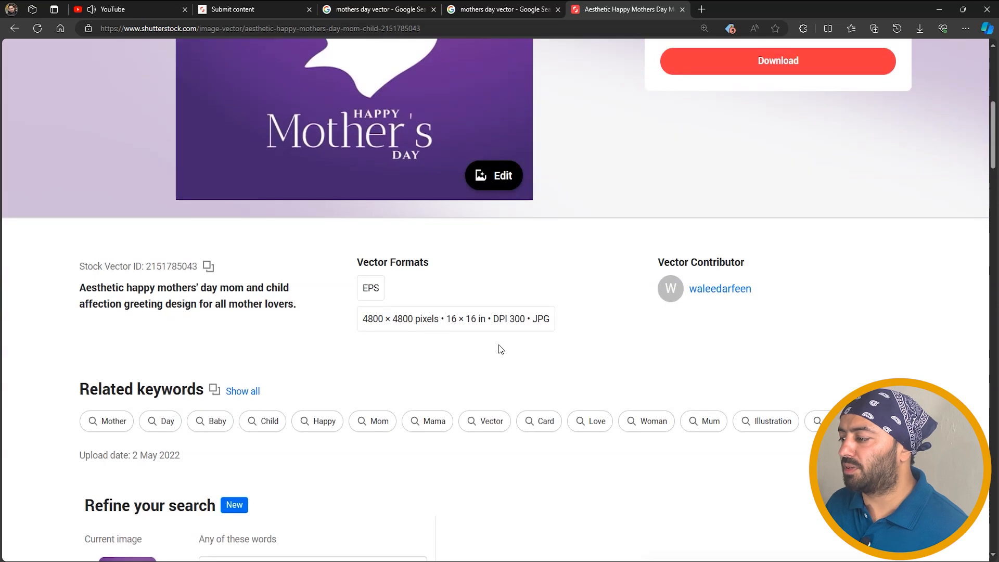
# Look through the similar and recommended images for the silhouette vector, then return to the beginning of its page.
pyautogui.scroll(-6, 468, 321)
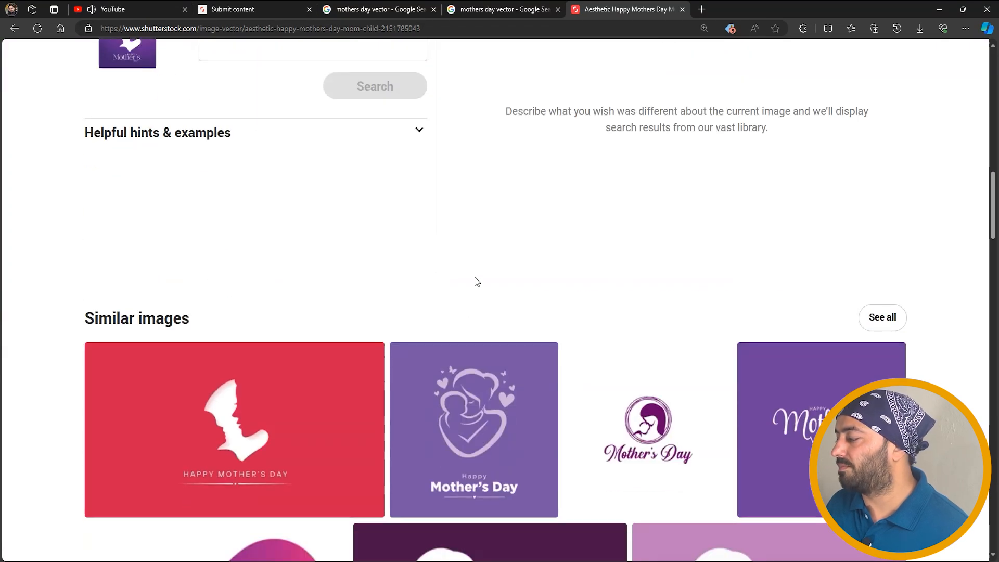
pyautogui.scroll(-3, 480, 274)
pyautogui.scroll(-1, 482, 270)
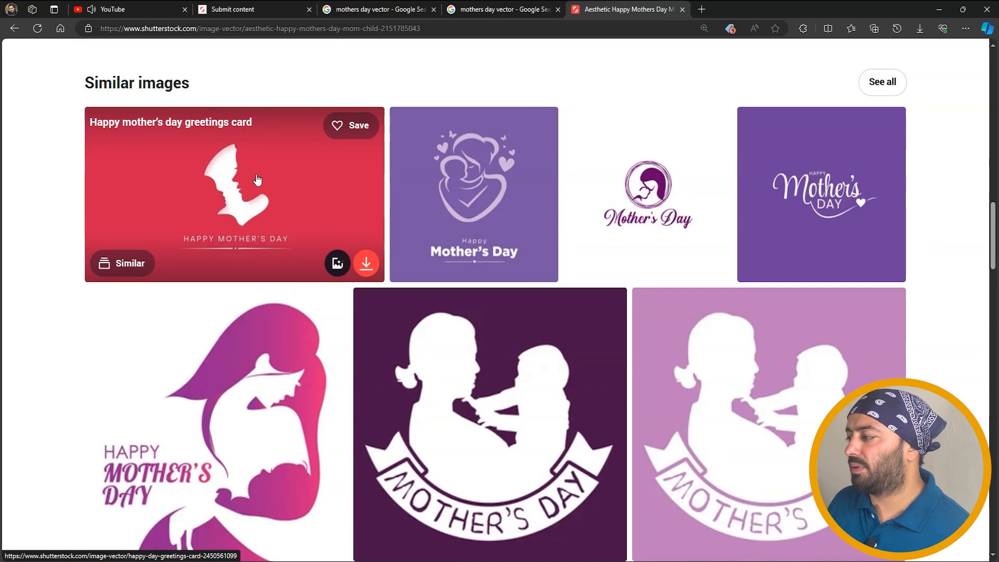
pyautogui.scroll(-6, 305, 210)
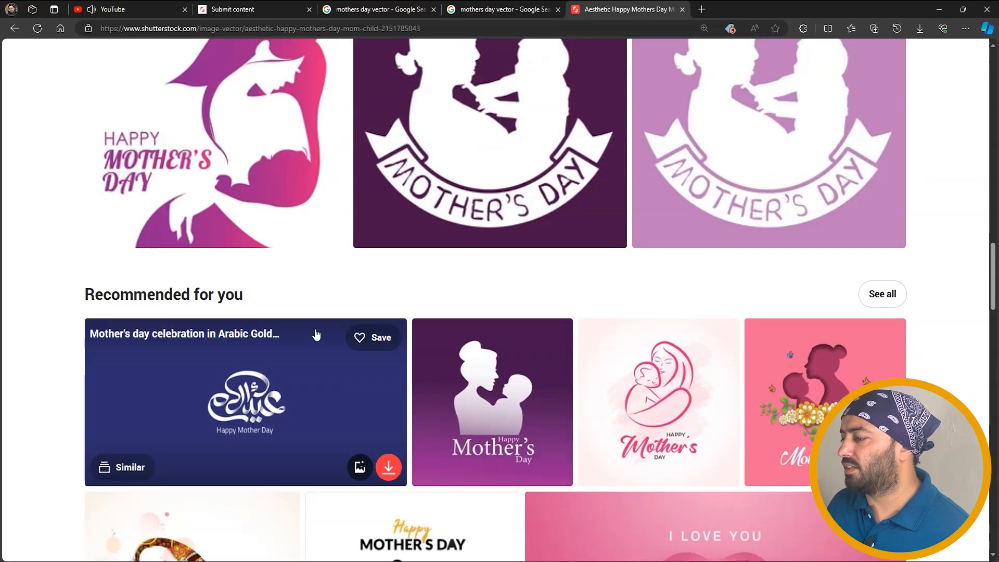
pyautogui.scroll(-5, 315, 334)
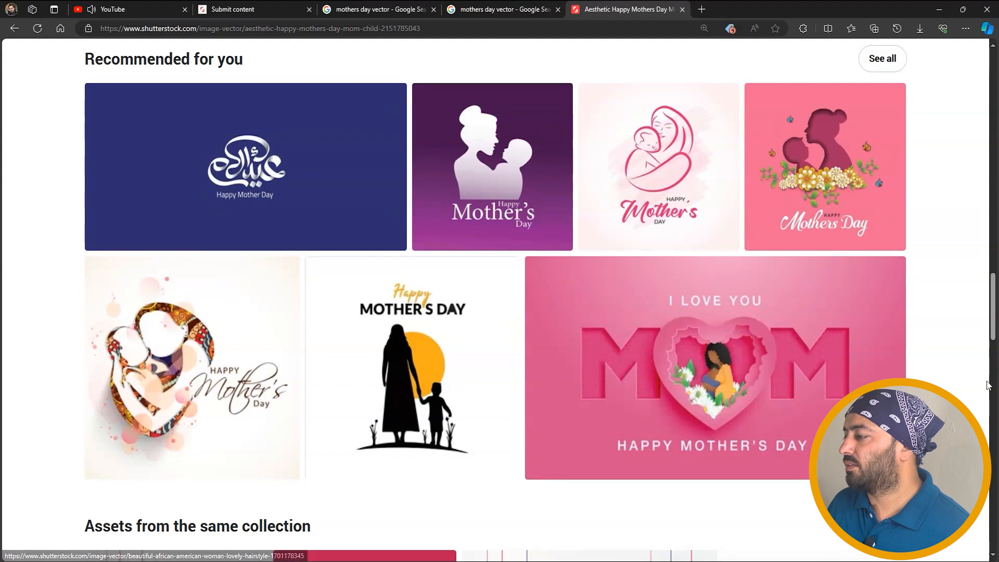
pyautogui.moveTo(992, 327); pyautogui.dragTo(992, 99)
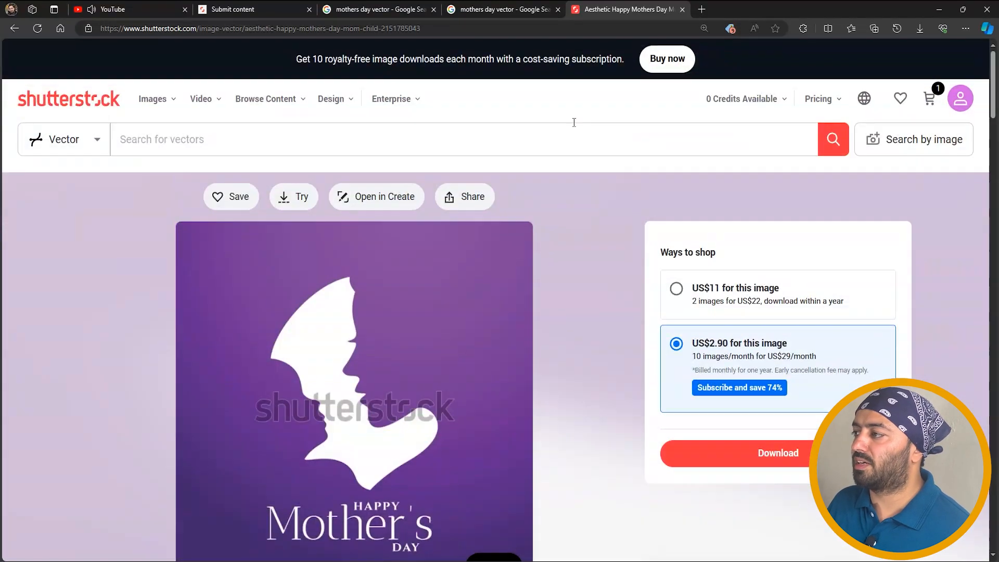
# Revisit the Google preview of the pink-flower Mother's Day lettering and go back to the Submit content page.
pyautogui.click(409, 7)
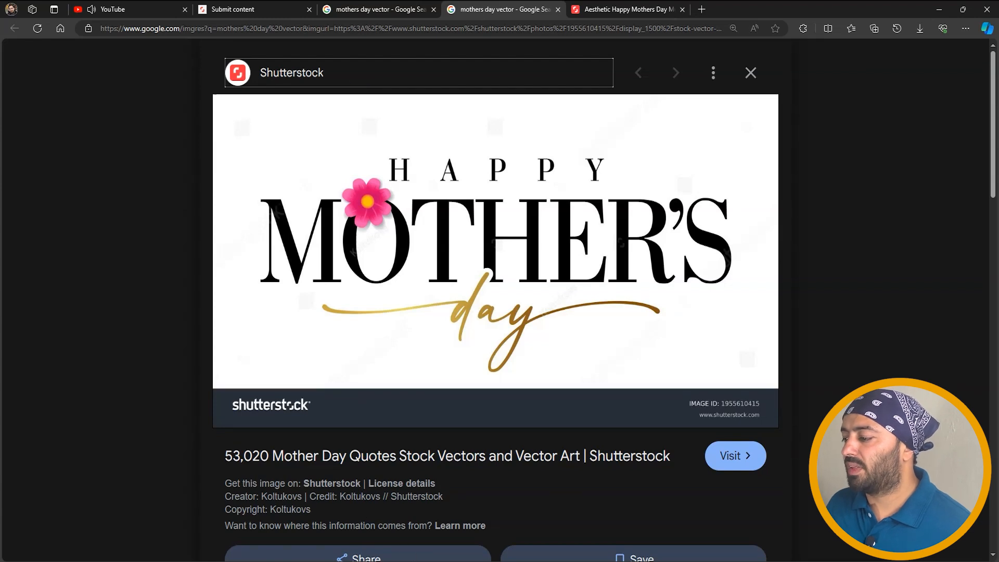
pyautogui.click(254, 6)
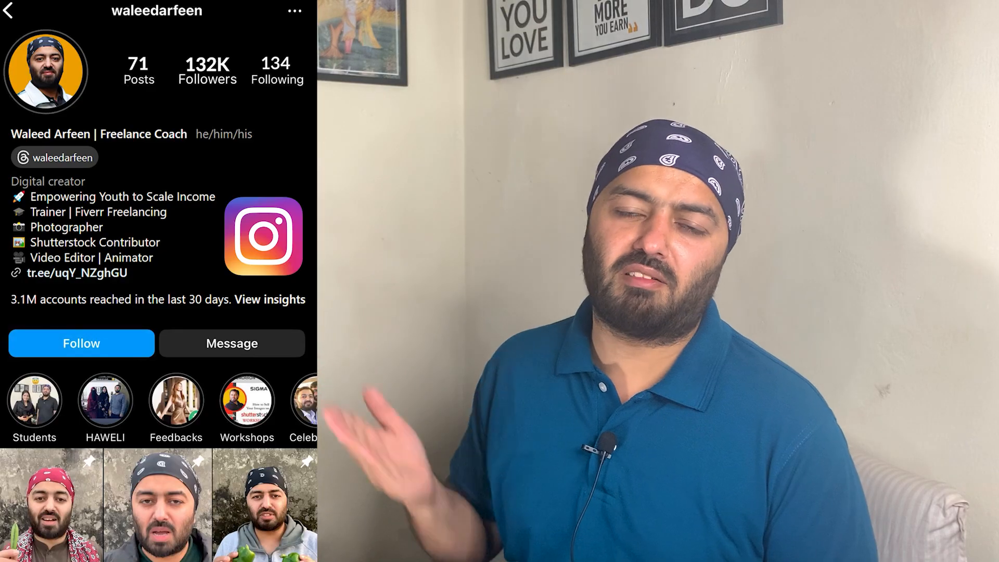
pyautogui.click(106, 348)
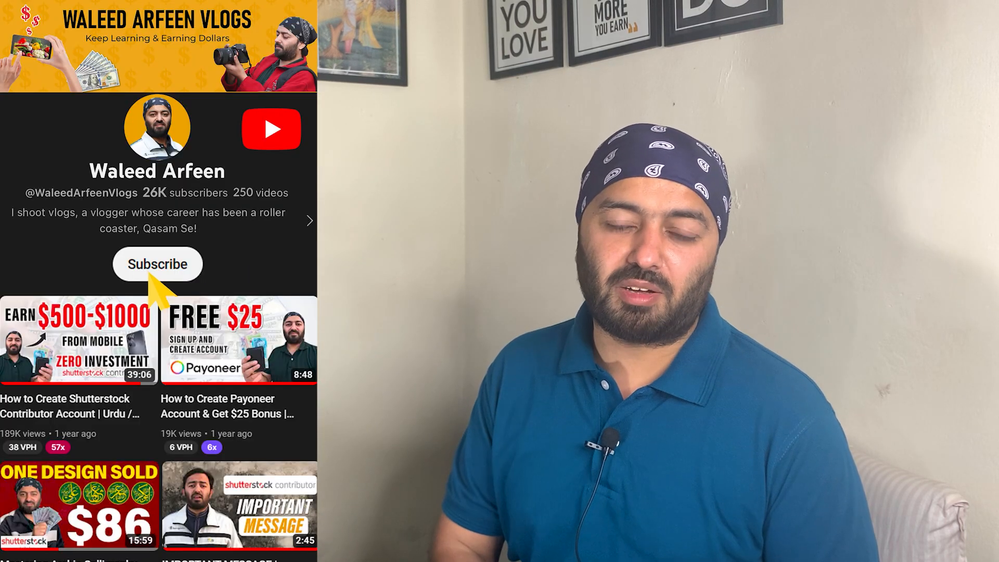
pyautogui.click(151, 270)
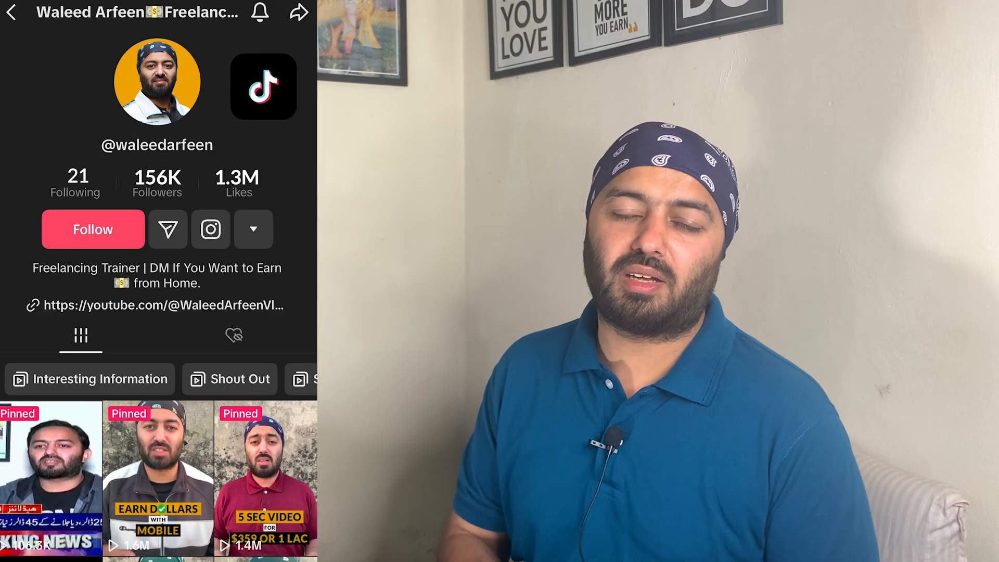
pyautogui.click(102, 234)
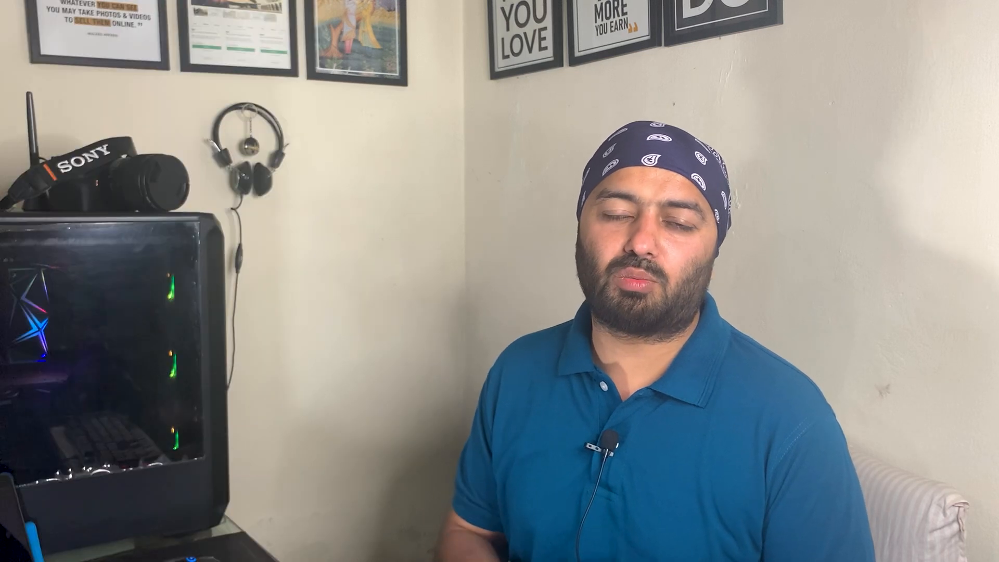